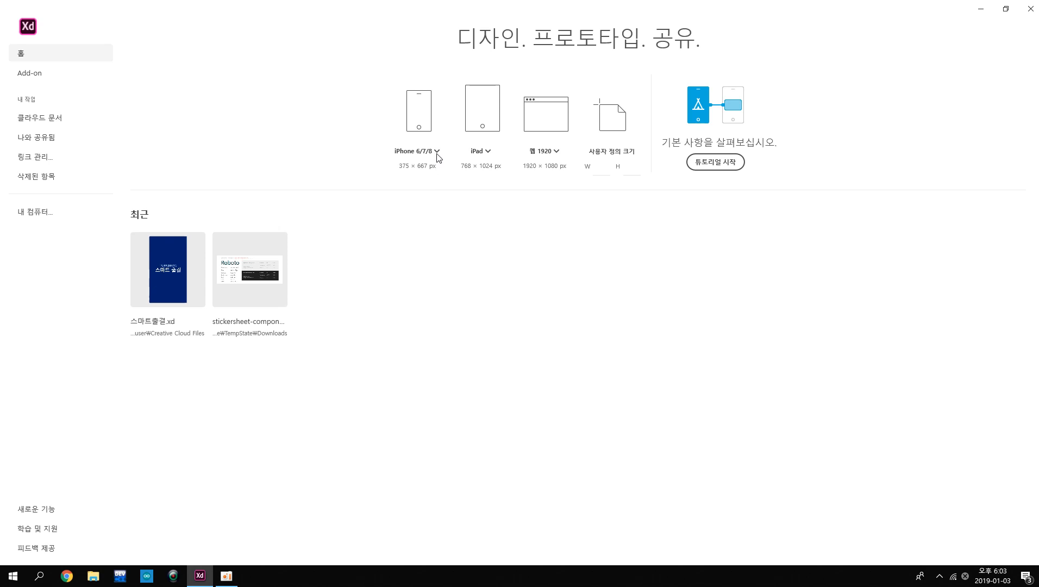
Create an Android Mobile (360 × 640) document and move its artboard up and left to about X -276, Y -28
click(436, 152)
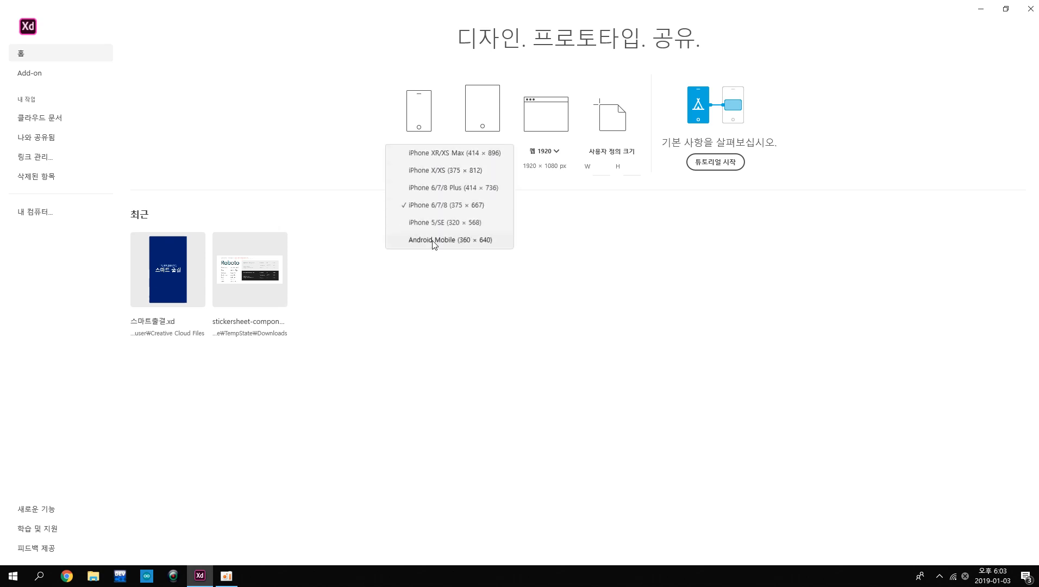
key(Escape)
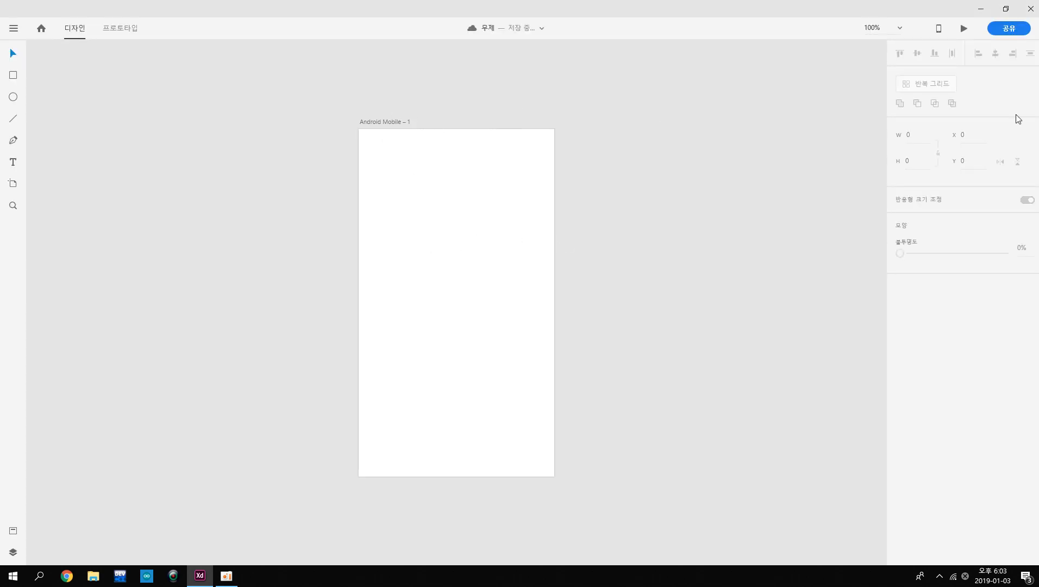
click(375, 121)
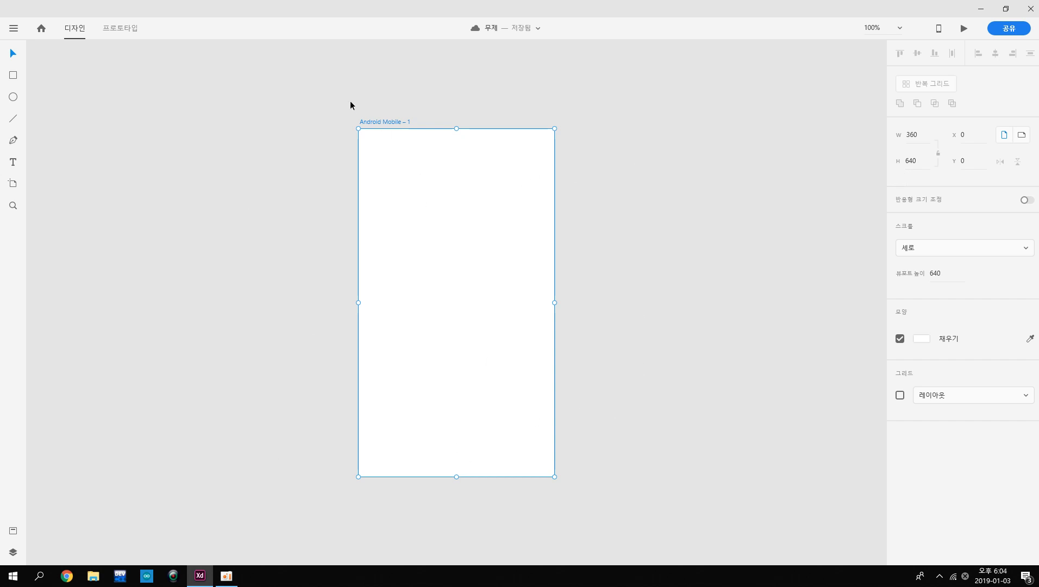
drag(388, 126, 247, 110)
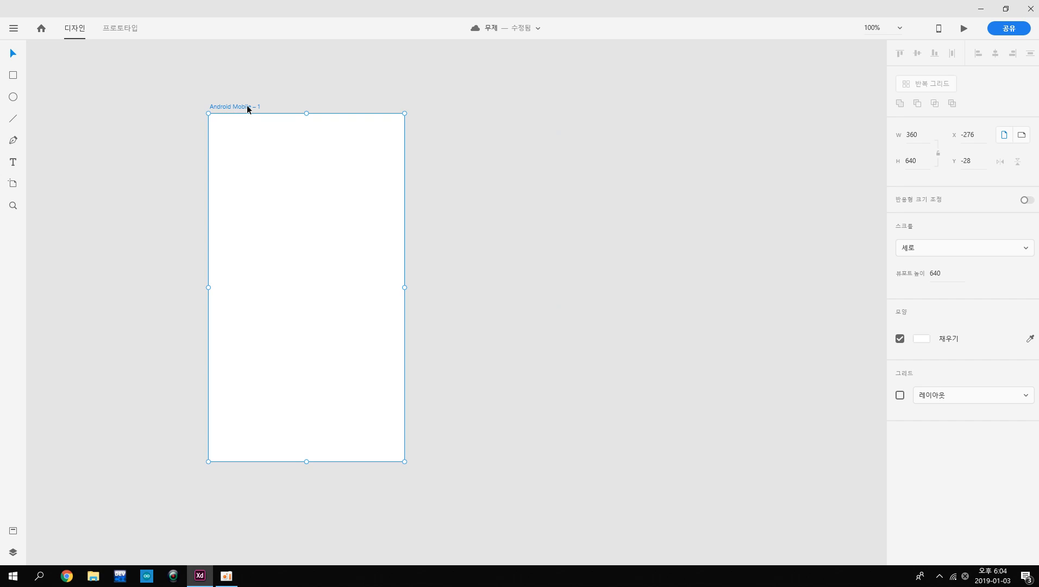
Rename the artboard as "Page 1"
double_click(247, 107)
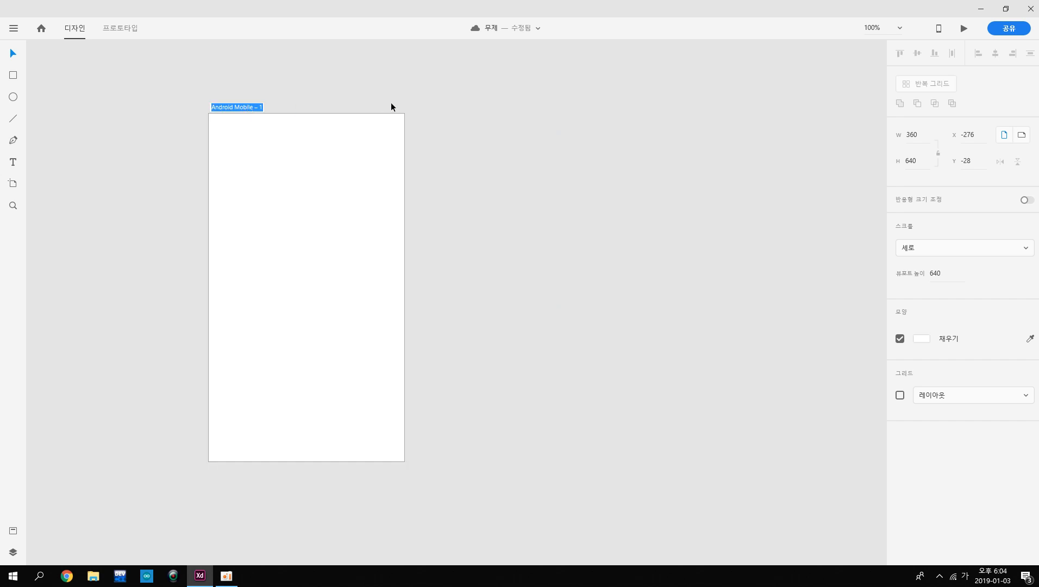
text(ㅔ)
key(BackSpace)
key(Hangul)
text(Page 1)
key(Return)
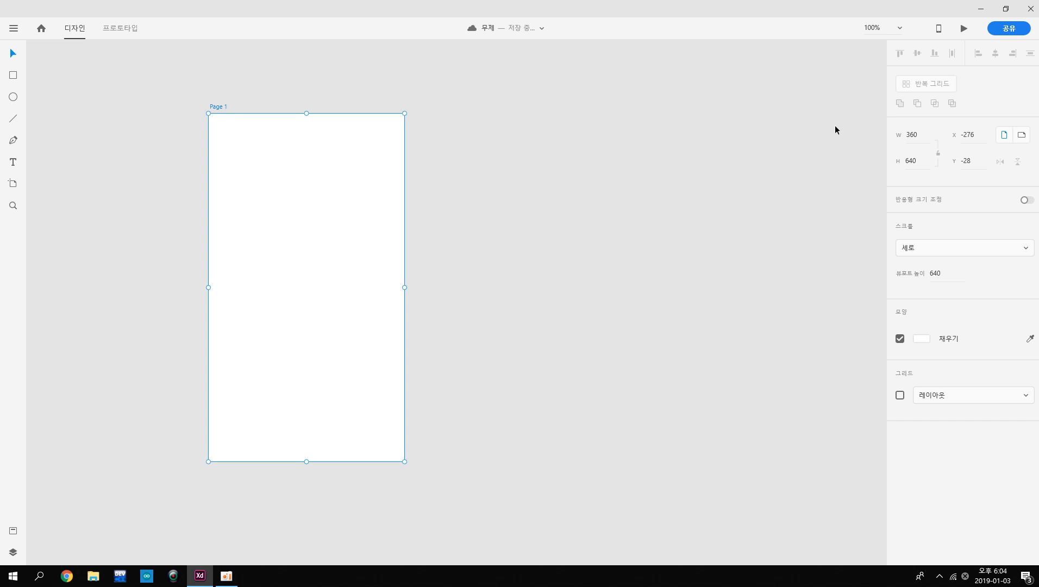
Try a lower position for the Page 1 artboard and undo the move
drag(215, 106, 233, 207)
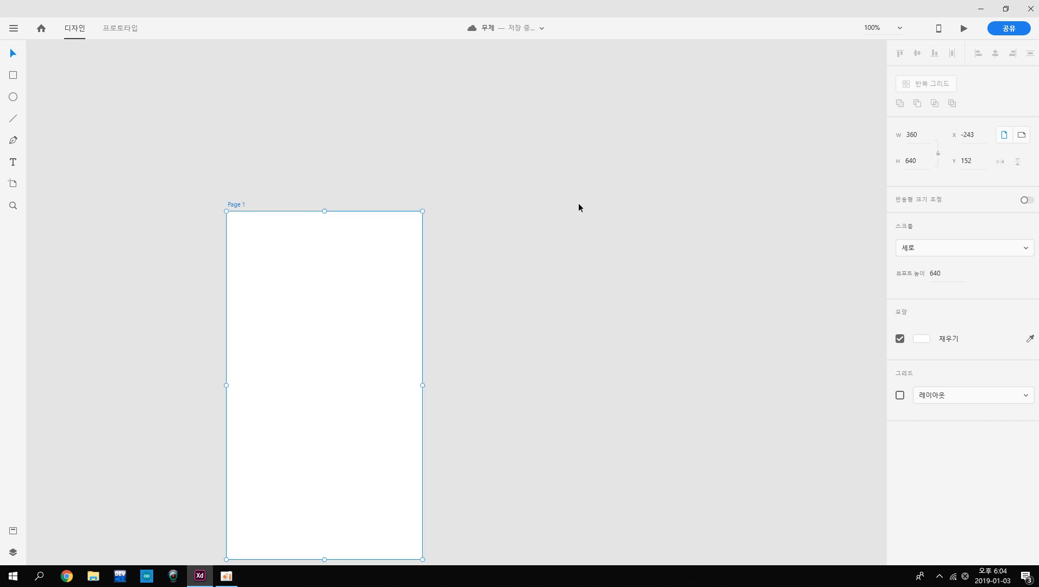
key(ctrl+z)
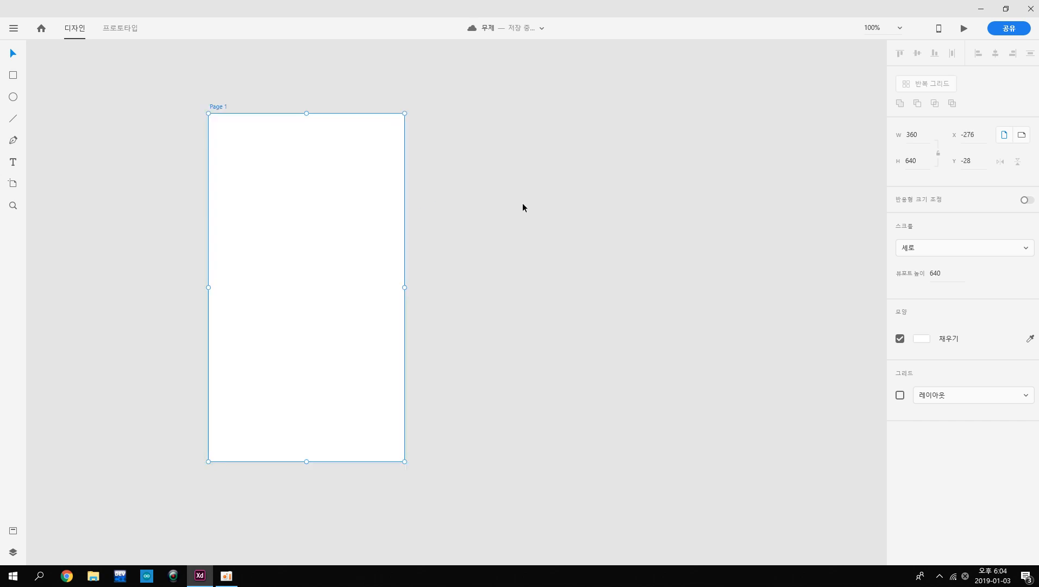
Try turning off scrolling for the Page 1 artboard and set it back to vertical (세로)
click(933, 253)
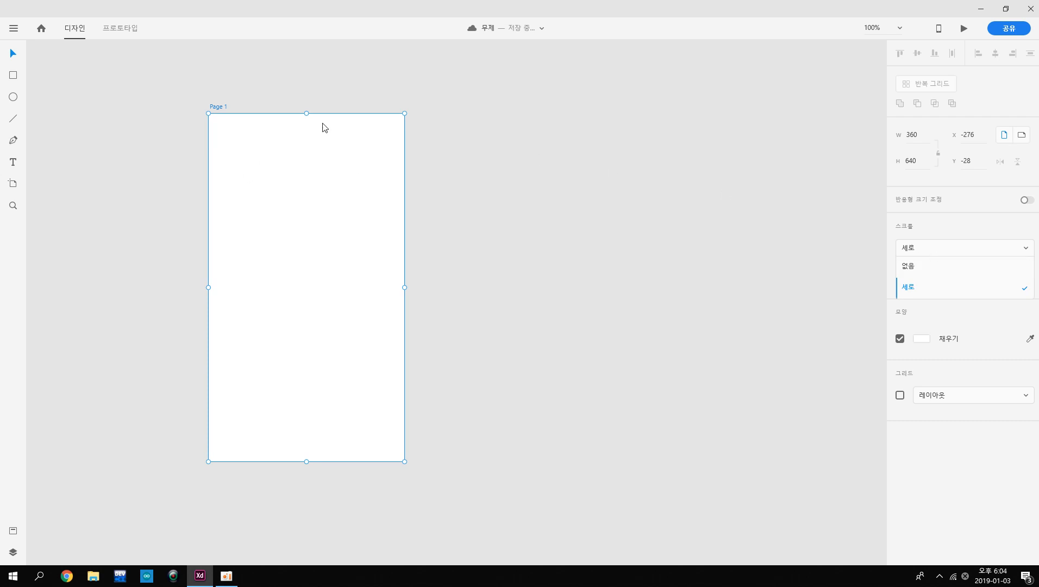
click(924, 271)
click(937, 250)
click(941, 287)
scroll(390, 332, down, 2)
scroll(374, 327, up, 3)
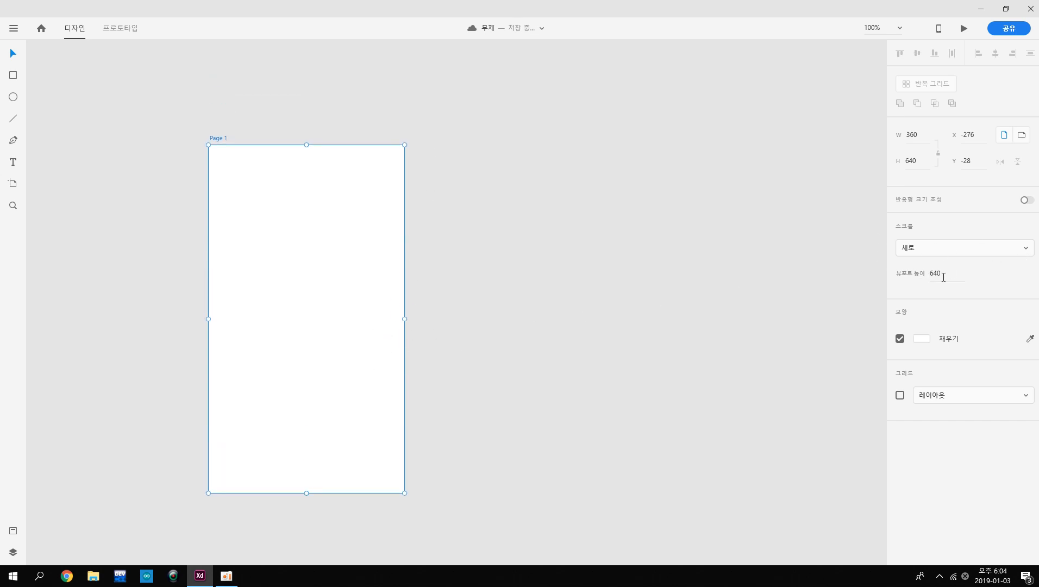
Try different fill colours for the Page 1 artboard and return the fill to white
click(921, 338)
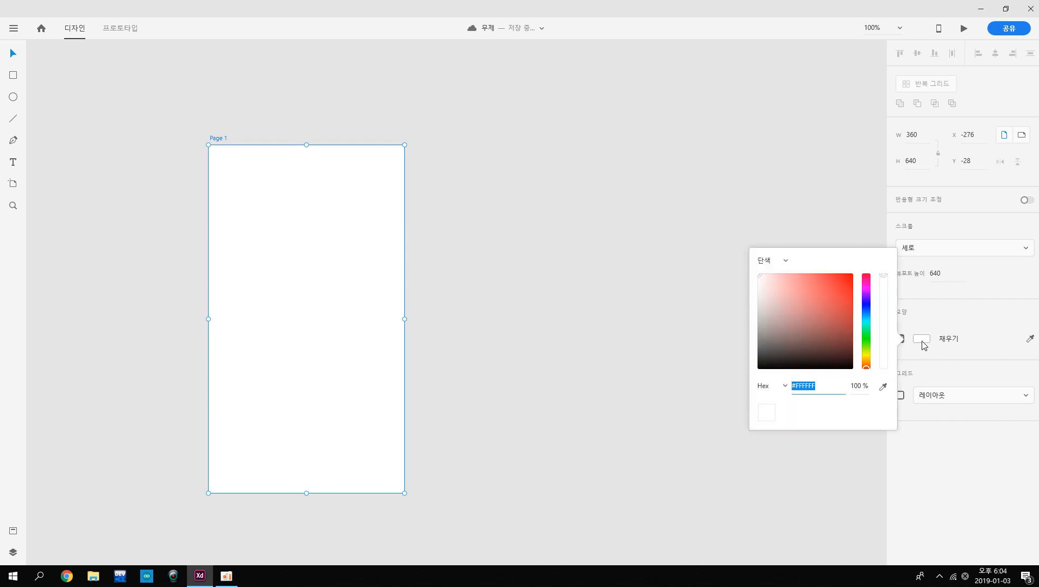
drag(825, 323, 755, 277)
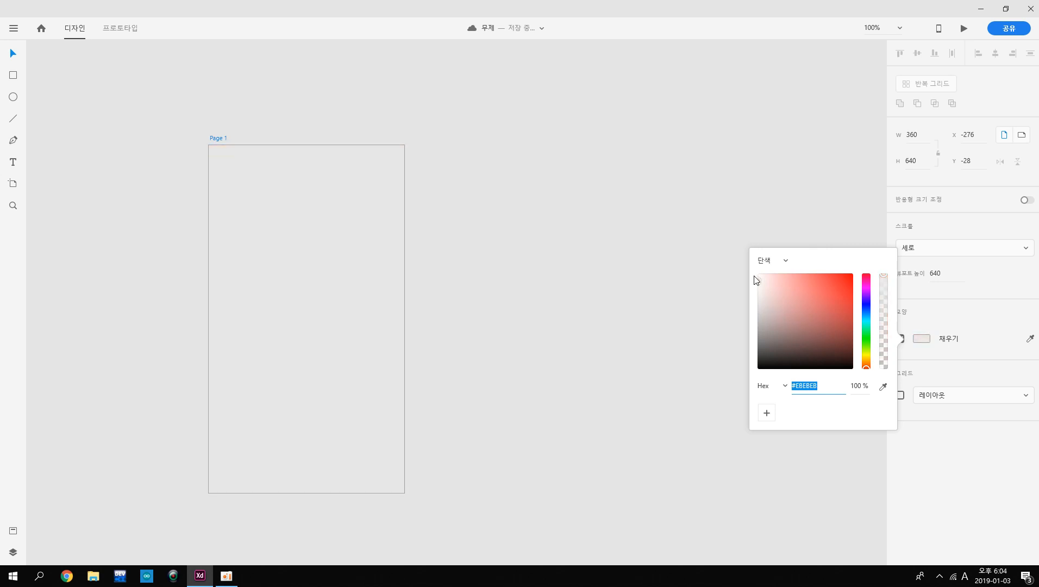
click(676, 317)
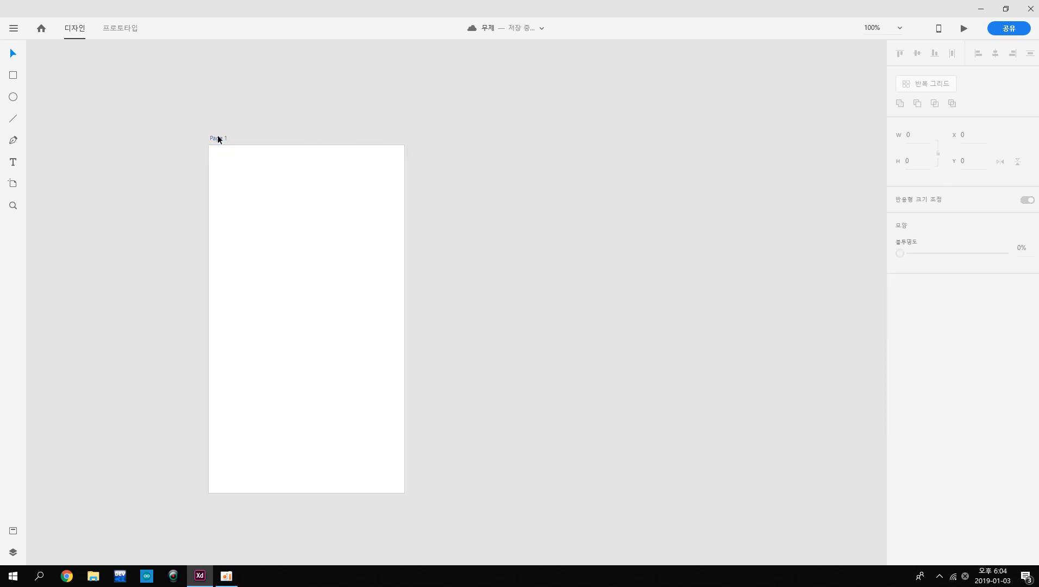
Try the layout (레이아웃) and square (정사각형) grids on the Page 1 artboard and turn the grid off again
click(217, 139)
click(900, 396)
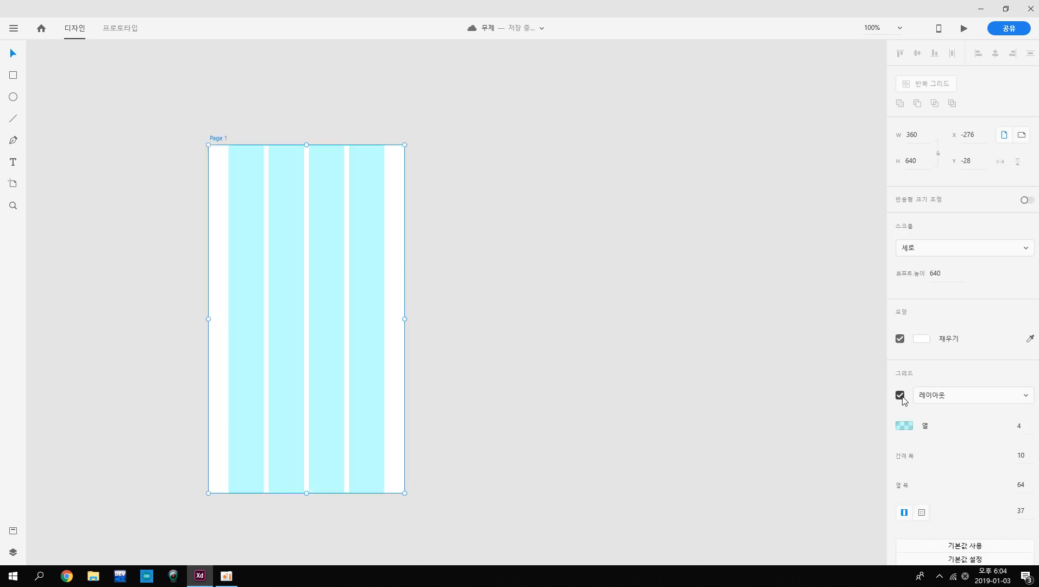
scroll(975, 441, down, 1)
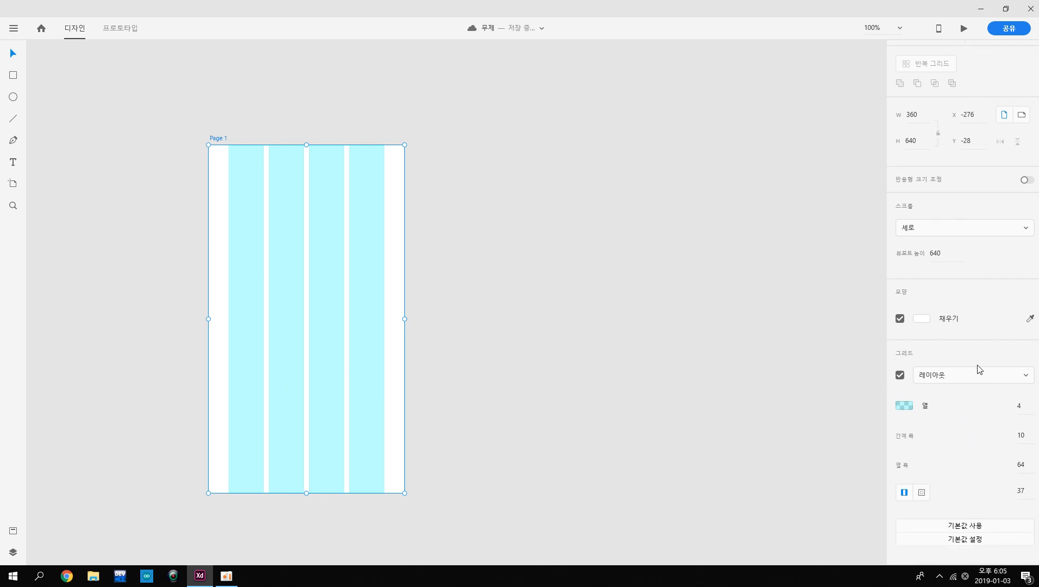
click(985, 380)
click(971, 414)
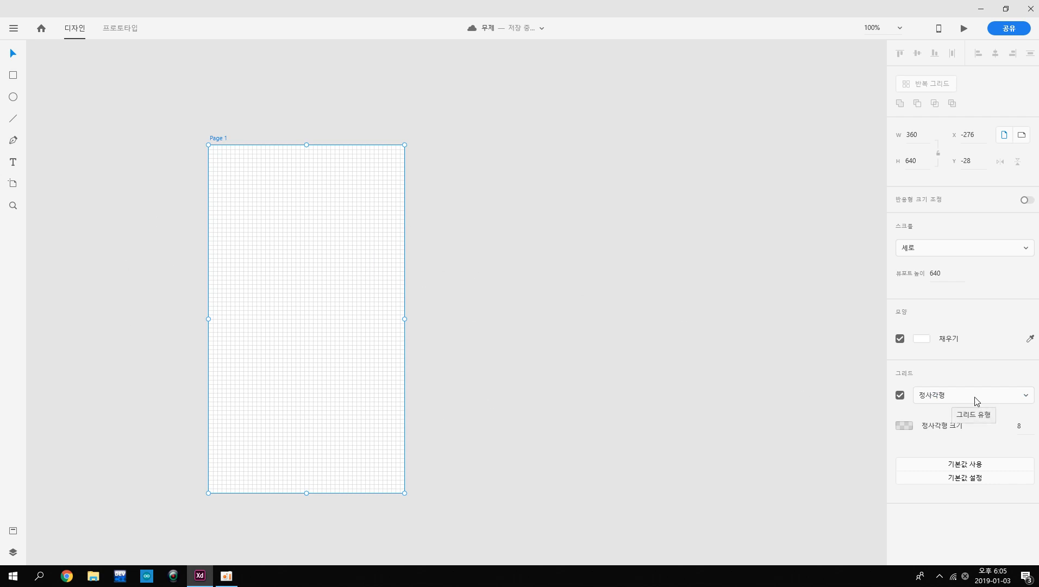
click(899, 395)
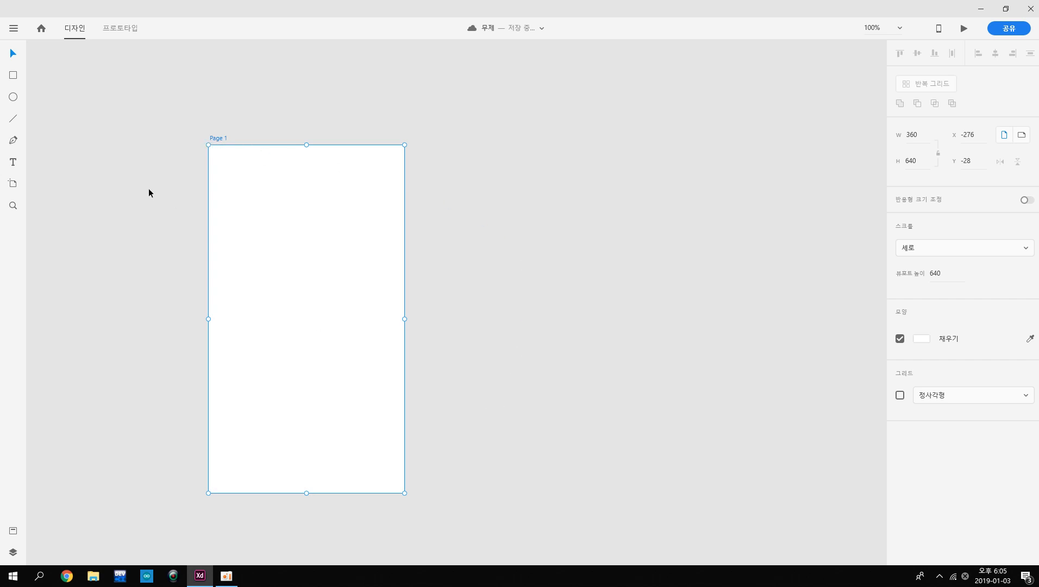
Move the artboard up to about Y -122 and draw a rectangle about 230 × 183 in its upper half
drag(223, 143, 214, 91)
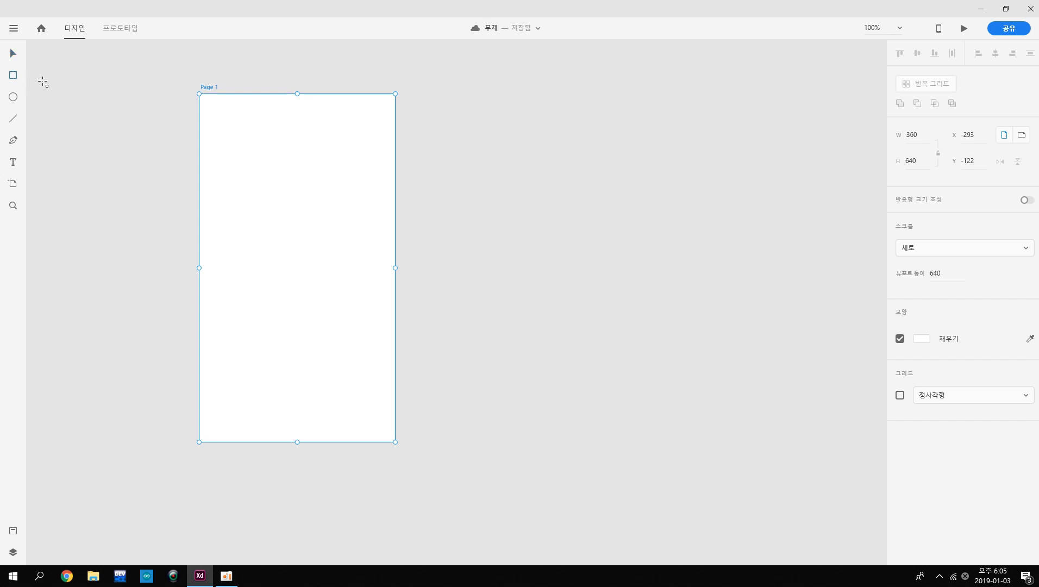
drag(235, 146, 360, 244)
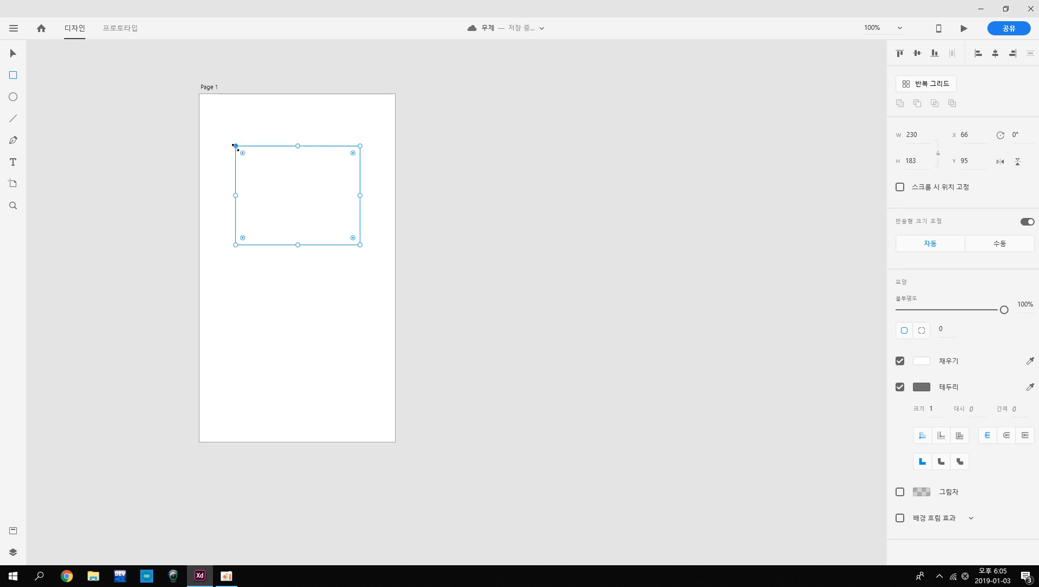
Try resizing and slightly rotating the rectangle from its upper-left corner, undoing both changes
drag(235, 146, 224, 137)
key(ctrl+z)
drag(234, 141, 211, 121)
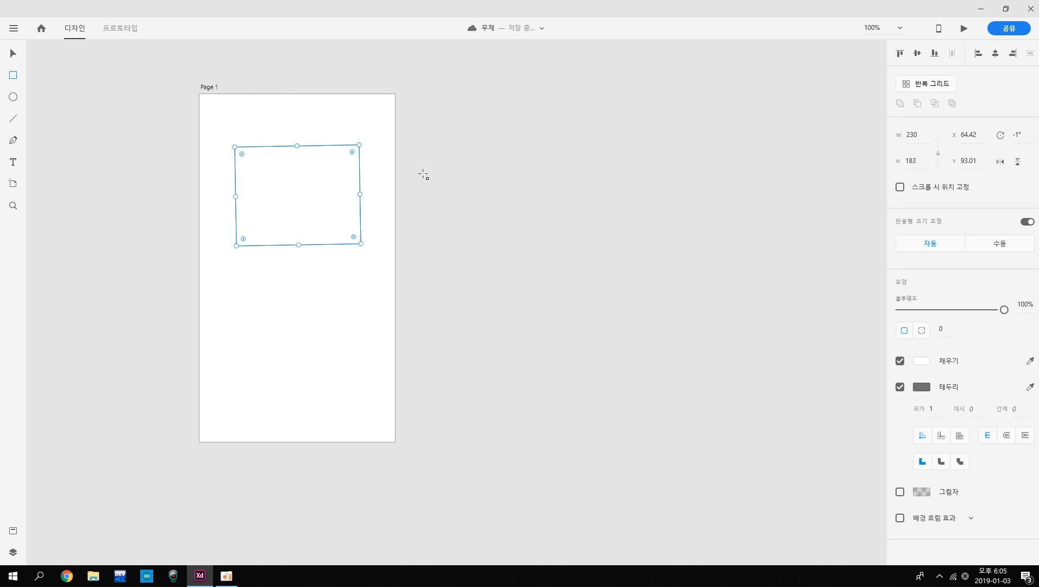
key(ctrl+z)
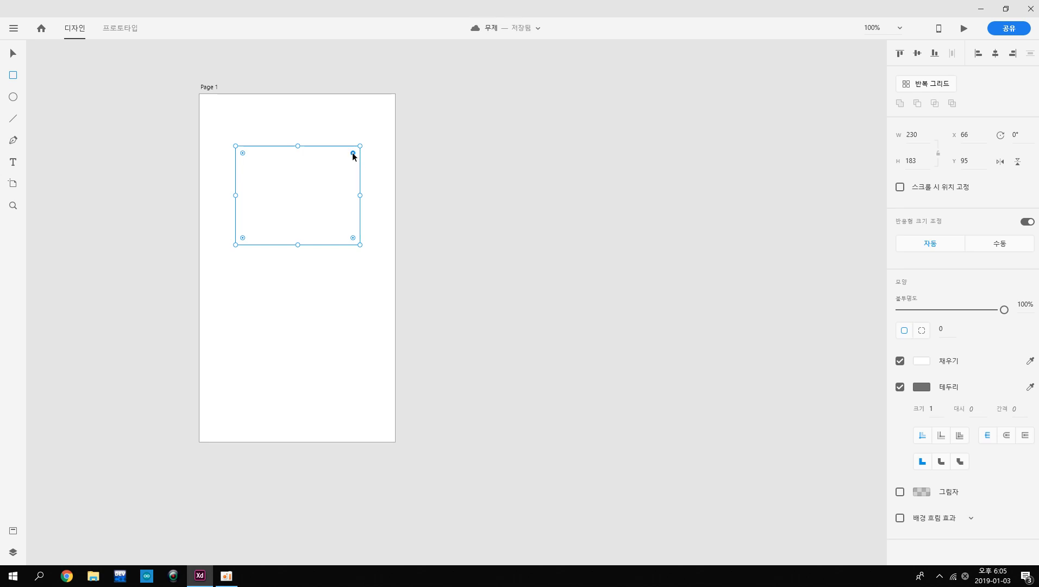
Round all four corners of the rectangle to a radius of about 22
drag(353, 153, 395, 143)
drag(361, 145, 359, 158)
Try a dark red fill (#751F1F) on the rectangle and return it to white (#FFFFFF)
click(921, 361)
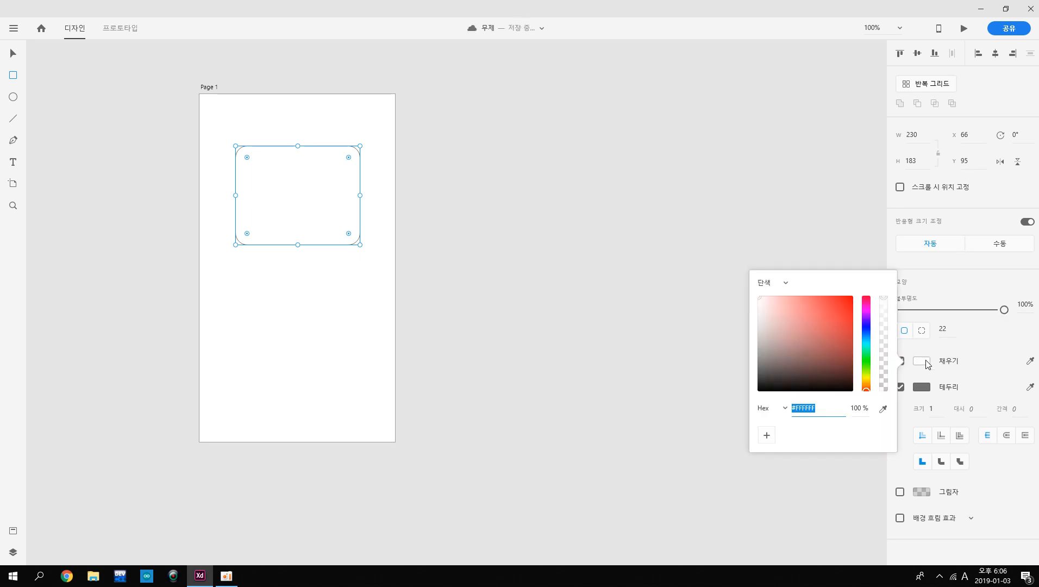
click(828, 347)
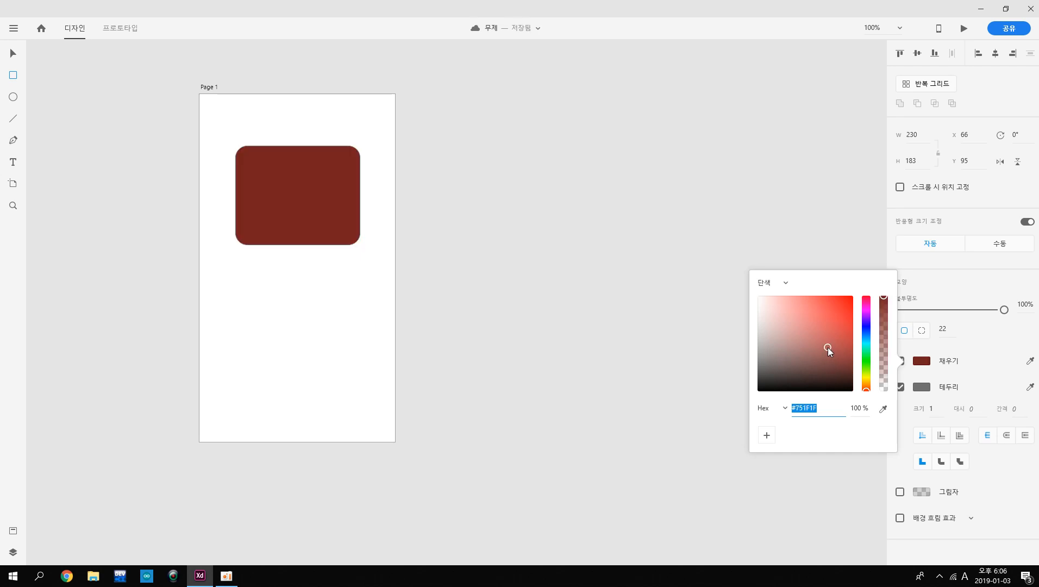
drag(827, 347, 756, 277)
mouse_move(861, 390)
mouse_down()
mouse_move(866, 302)
mouse_move(879, 421)
mouse_up()
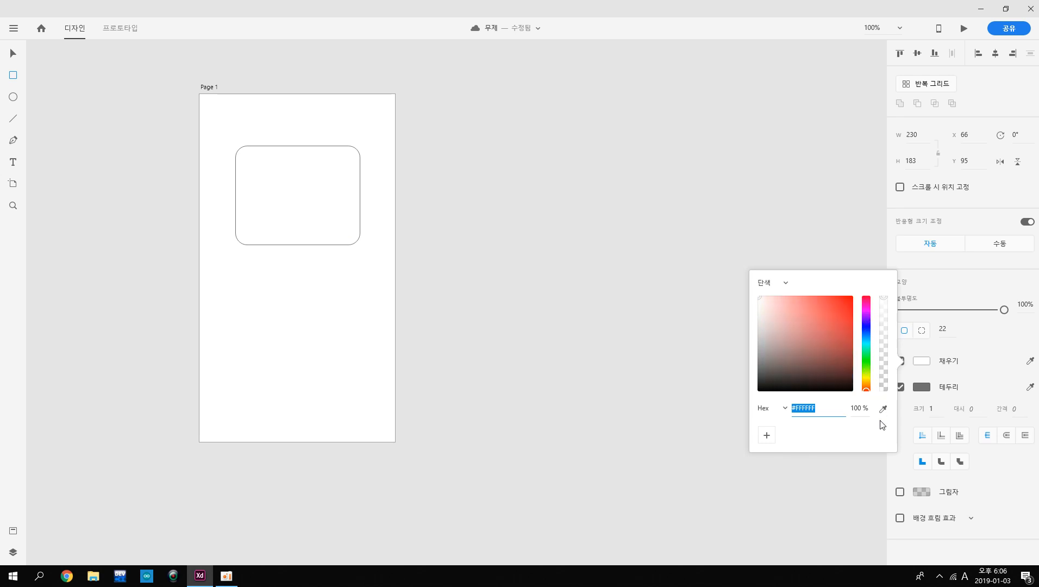
click(994, 384)
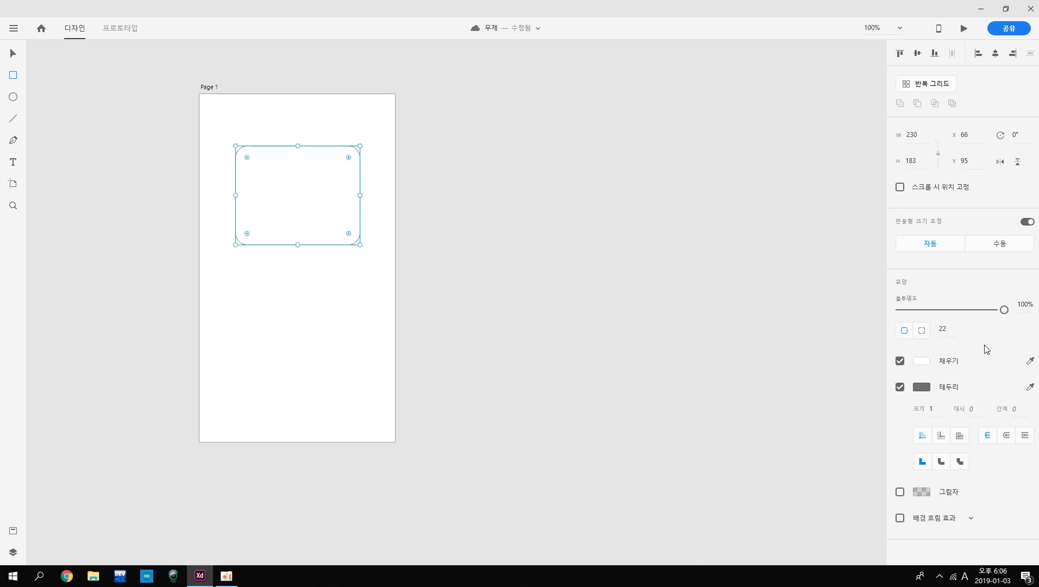
Set the rectangle's border size to 5
click(926, 390)
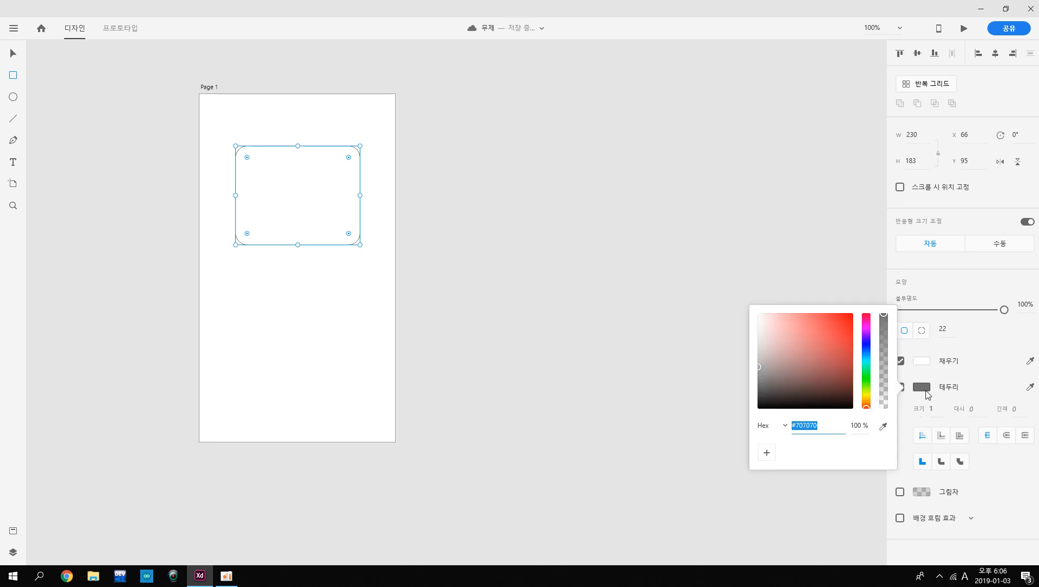
click(935, 408)
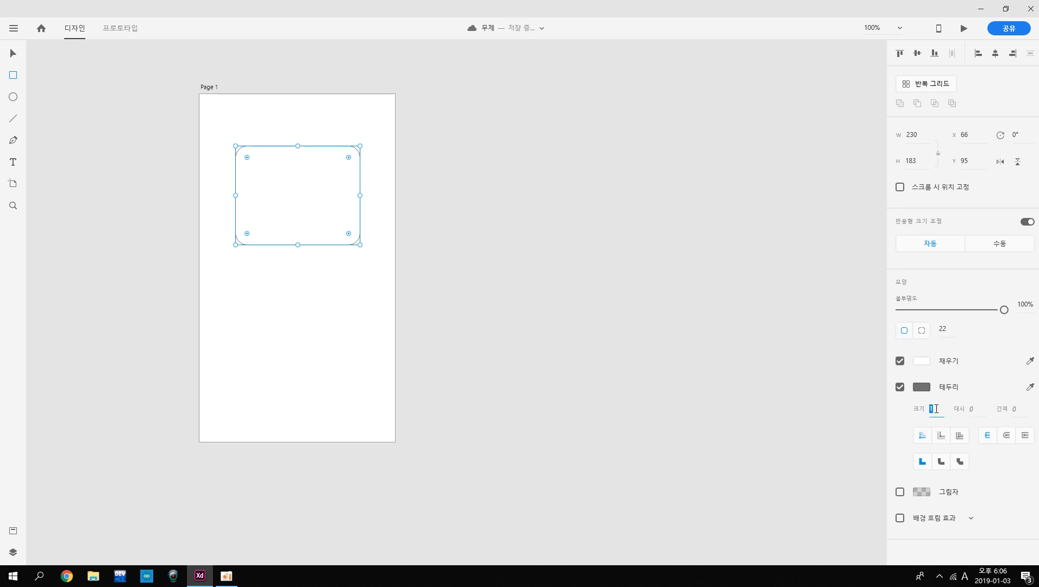
key(BackSpace)
text(5)
key(Return)
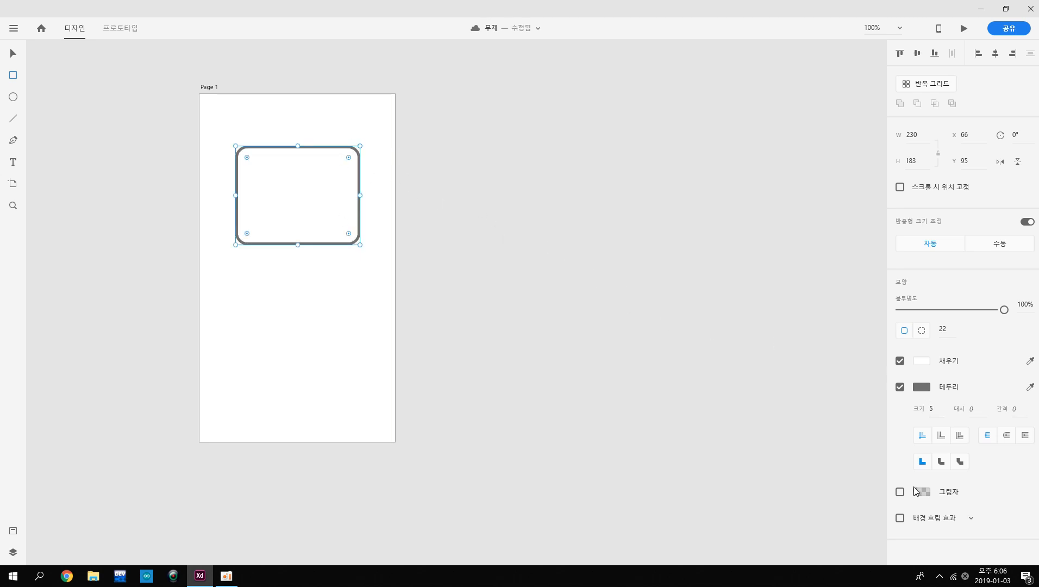
Compare the outer and inner stroke alignments on the rectangle's border and set it to centre alignment
click(942, 439)
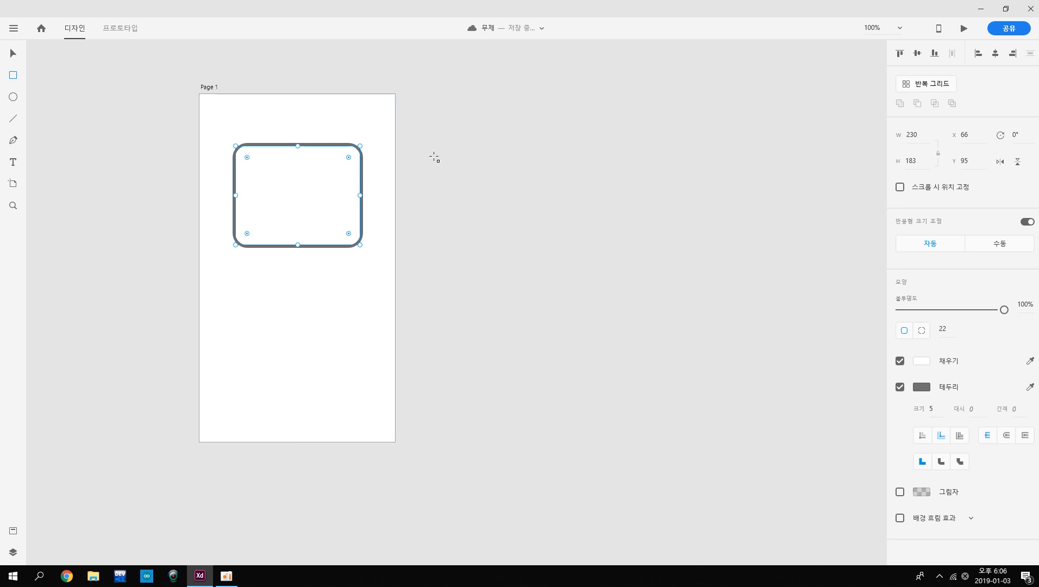
click(922, 437)
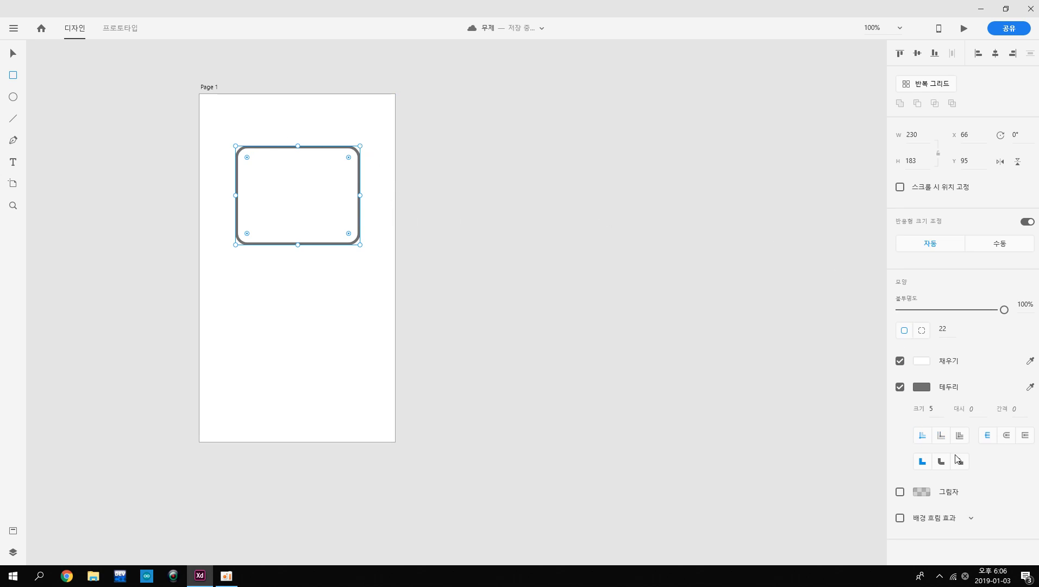
click(958, 437)
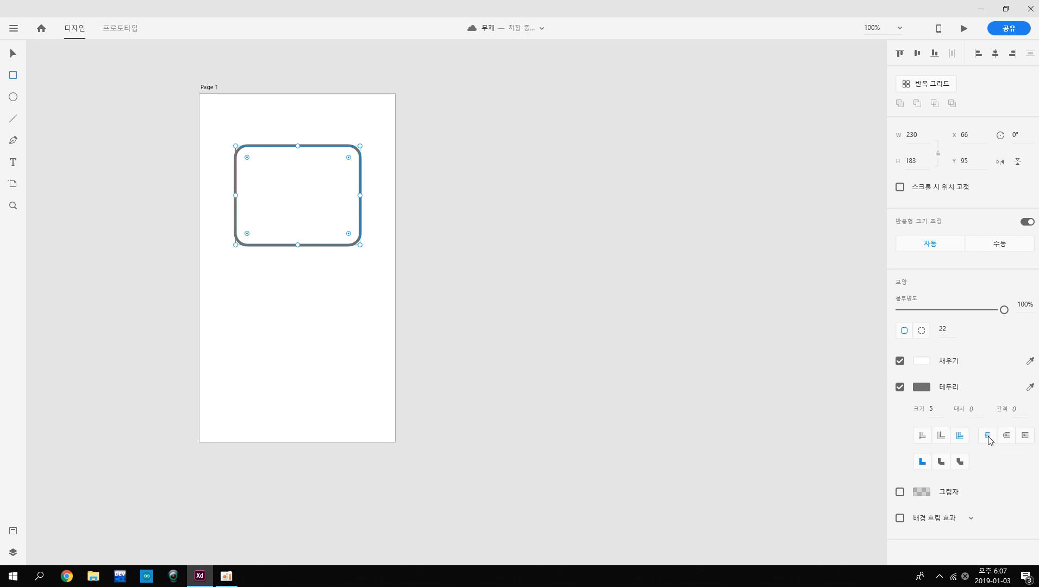
Try the other cap styles and the bevel join on the rectangle's border, returning to the butt cap and miter join
click(1009, 436)
click(1025, 438)
click(985, 440)
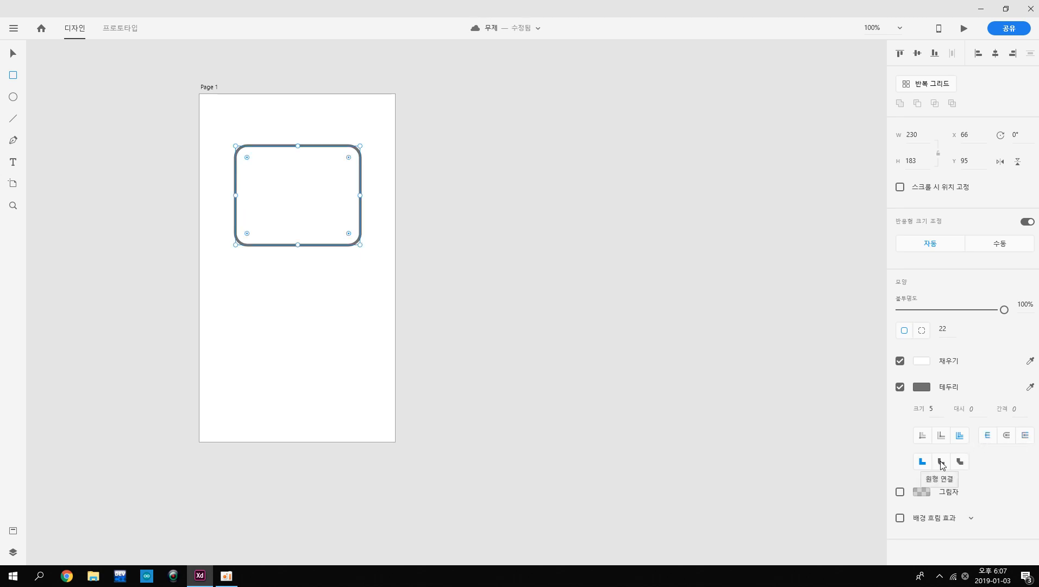
click(958, 462)
click(922, 462)
Reduce the rectangle's corner radius to 0 and give its border a round join (원형 연결), leaving the rectangle selected
drag(349, 158, 364, 148)
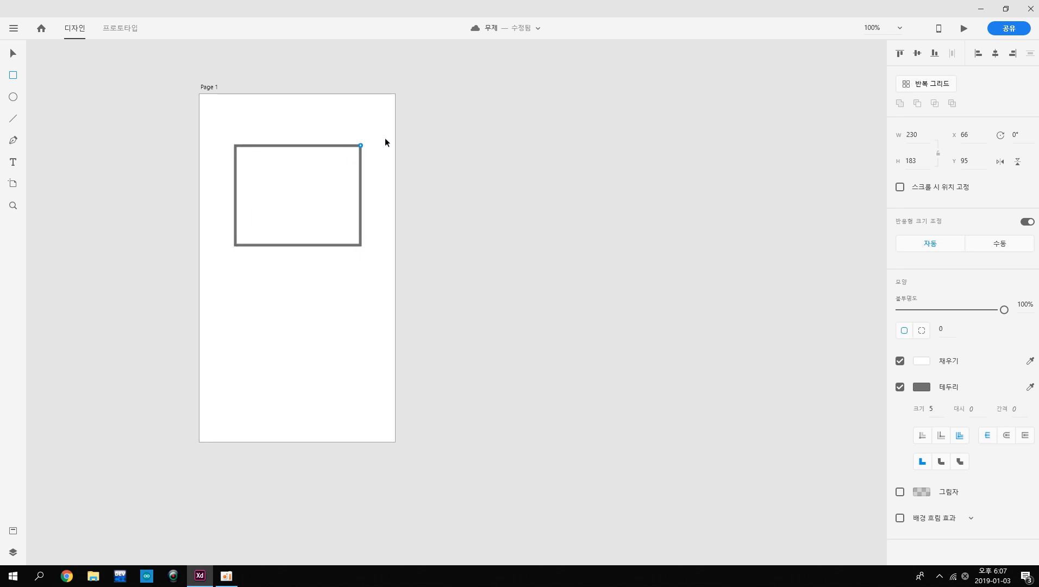
click(942, 462)
click(212, 86)
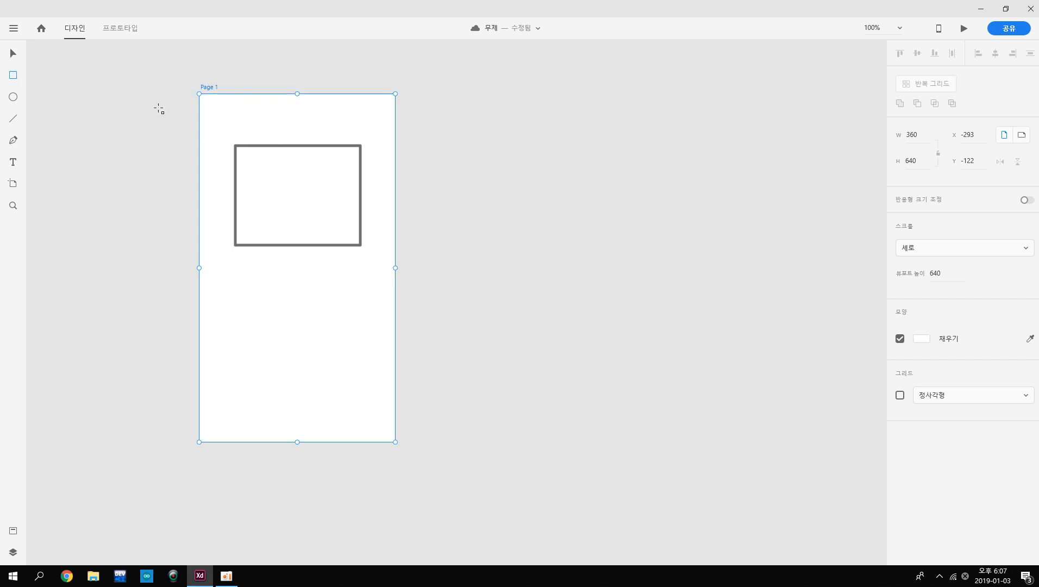
key(v)
click(266, 144)
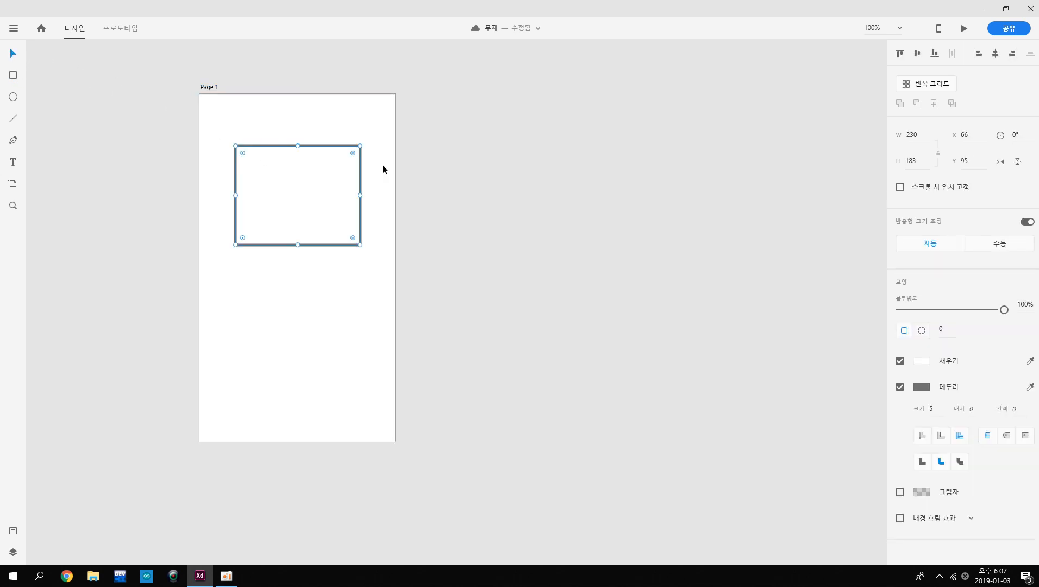
Give the rectangle's border a bevel join and save the document
click(958, 463)
click(221, 87)
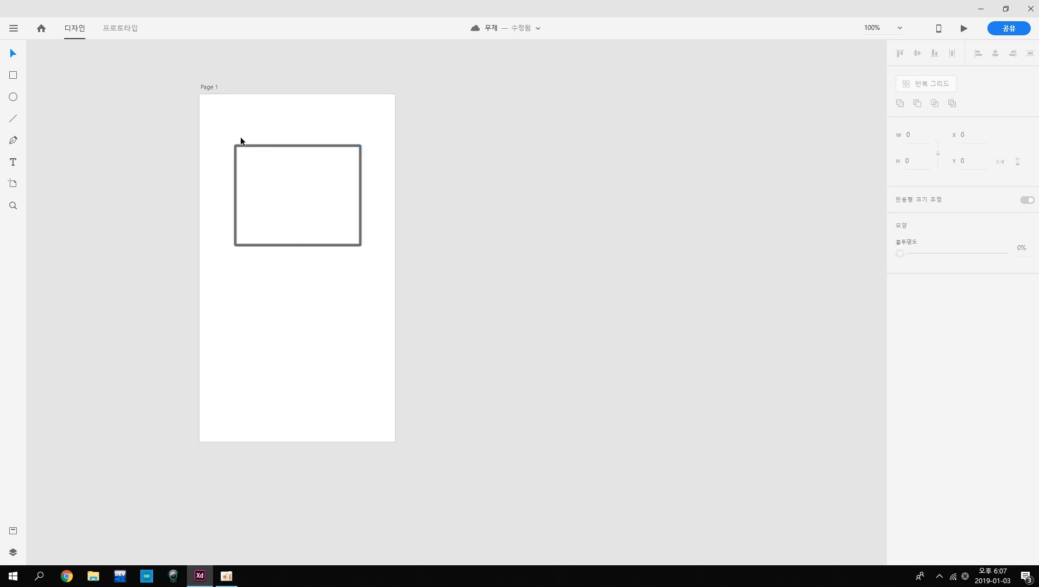
click(209, 87)
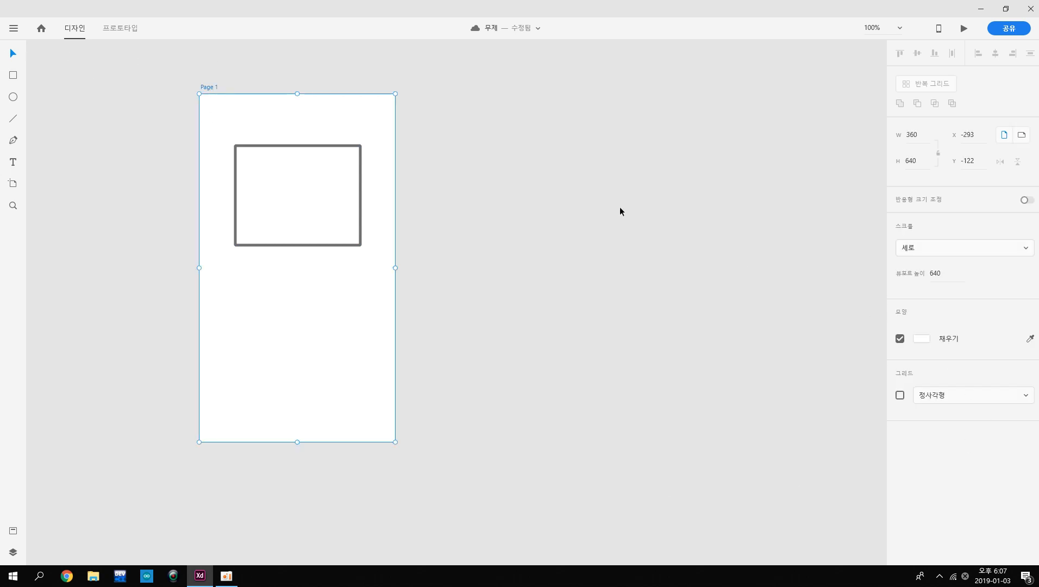
click(289, 148)
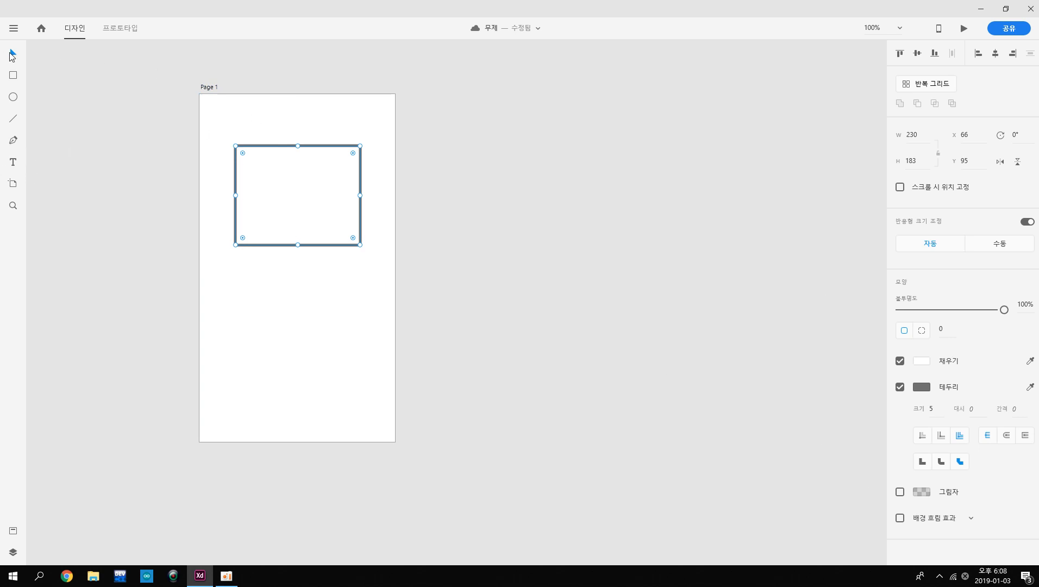
key(ctrl+s)
Try moving the rectangle and the Page 1 artboard, undoing both moves and returning to the Select tool
mouse_move(322, 150)
mouse_down()
mouse_move(266, 199)
mouse_move(304, 183)
mouse_move(290, 157)
mouse_move(329, 194)
mouse_move(320, 158)
mouse_up()
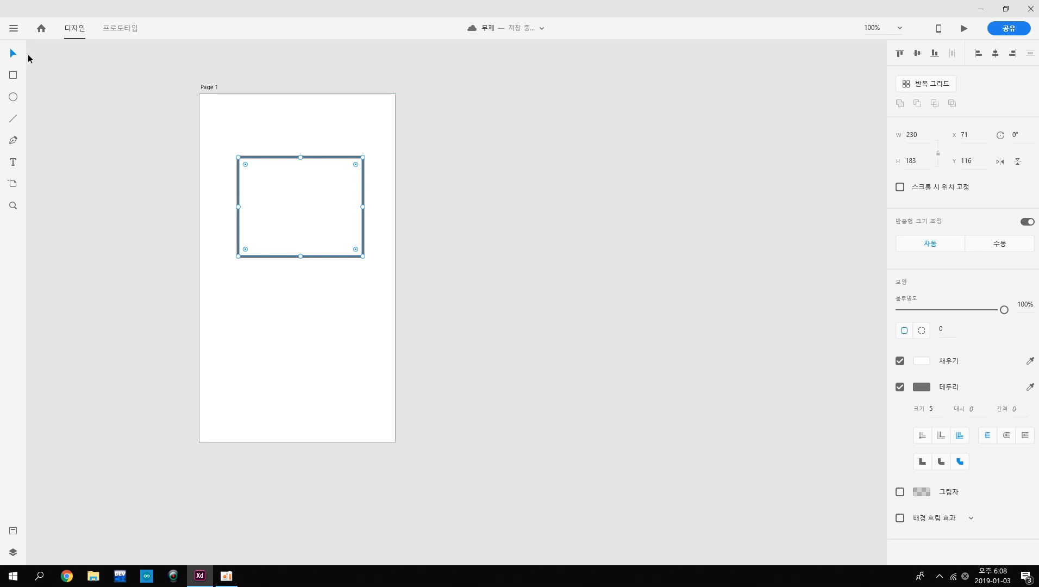
click(210, 86)
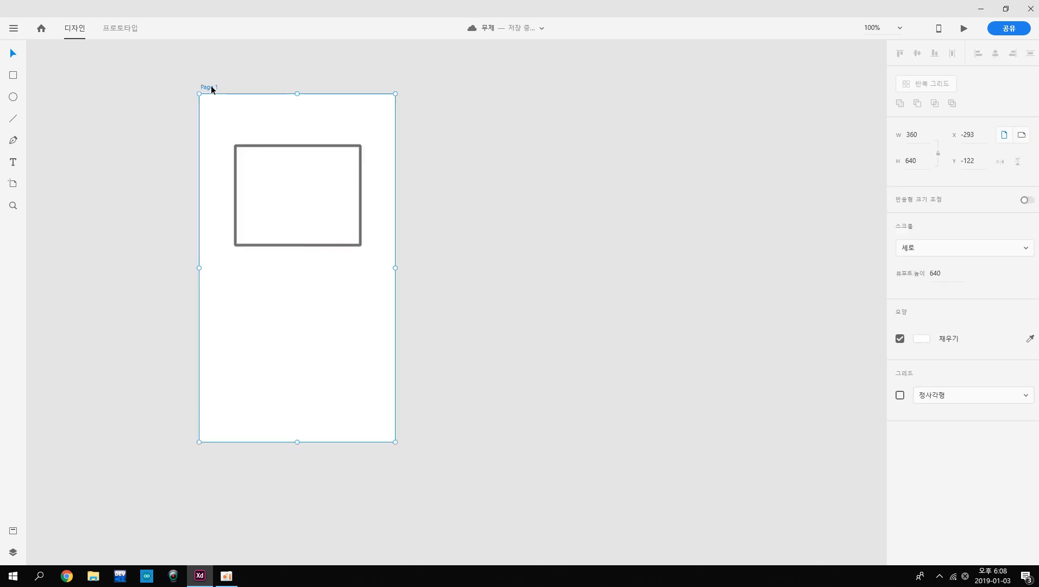
drag(210, 85, 285, 82)
key(ctrl+z)
click(20, 72)
click(14, 54)
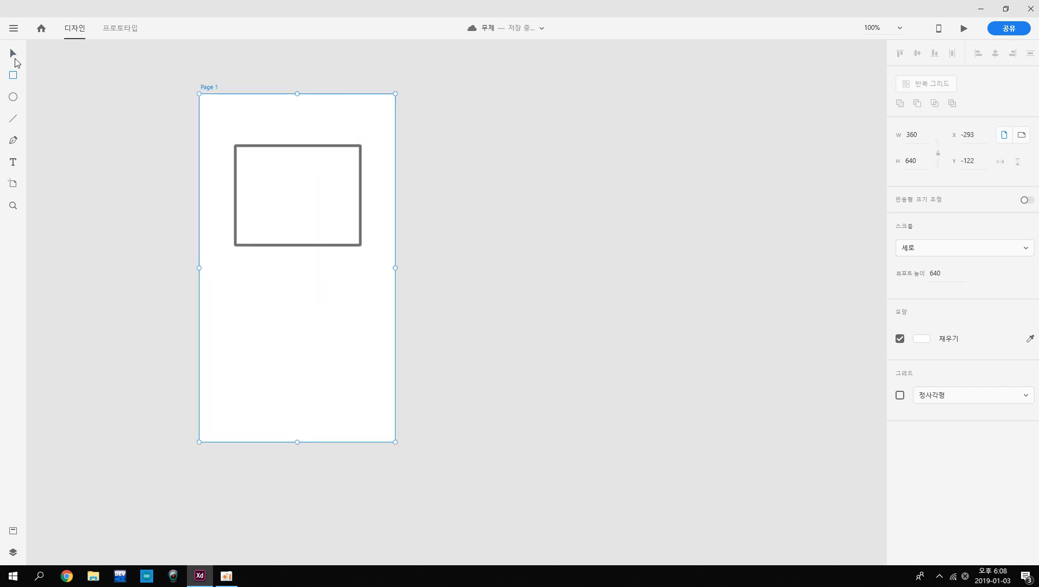
Turn on the rectangle's shadow (그림자) and set its blur to 1
click(284, 150)
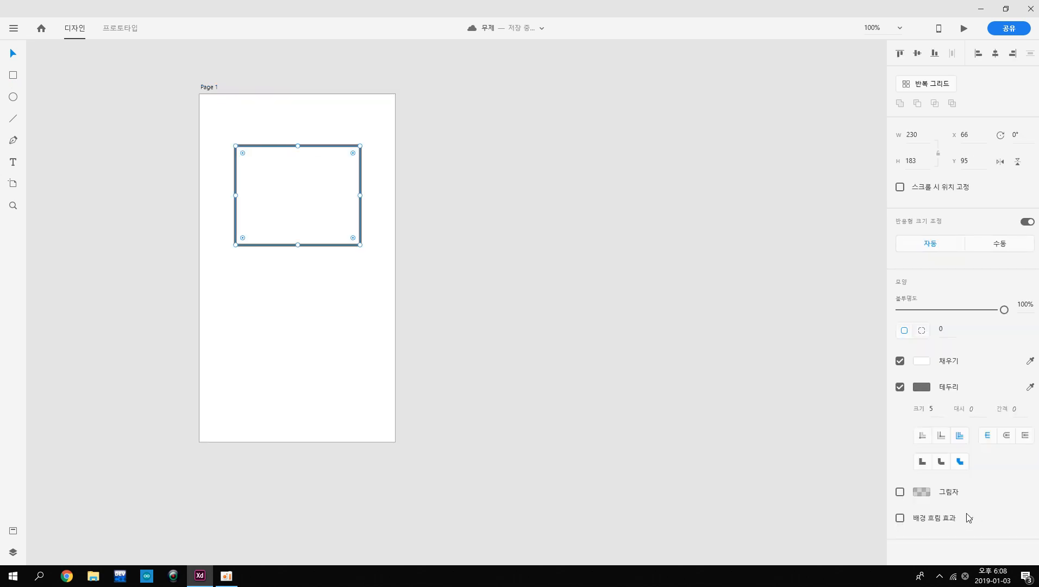
click(900, 492)
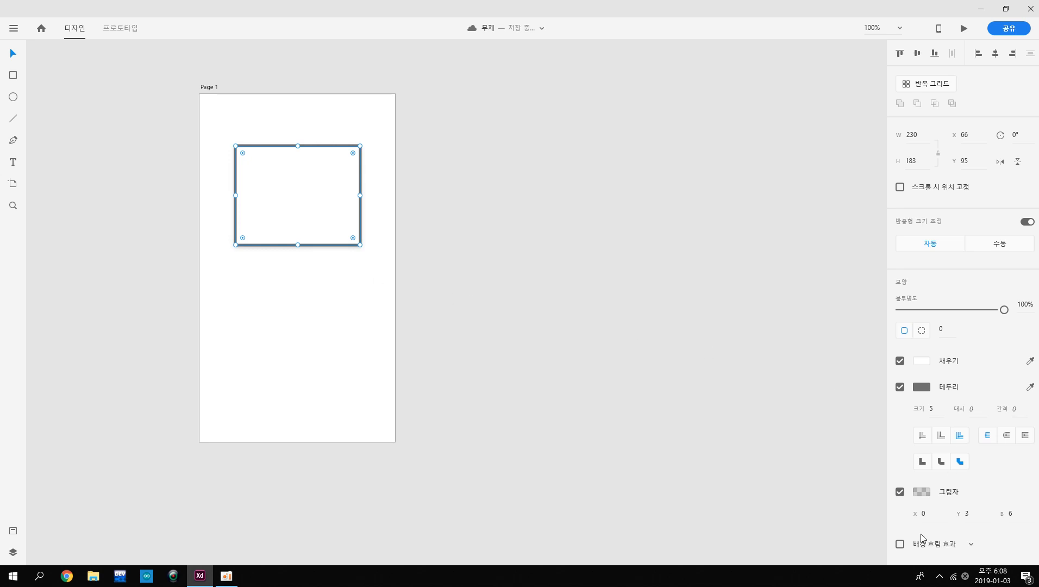
click(205, 89)
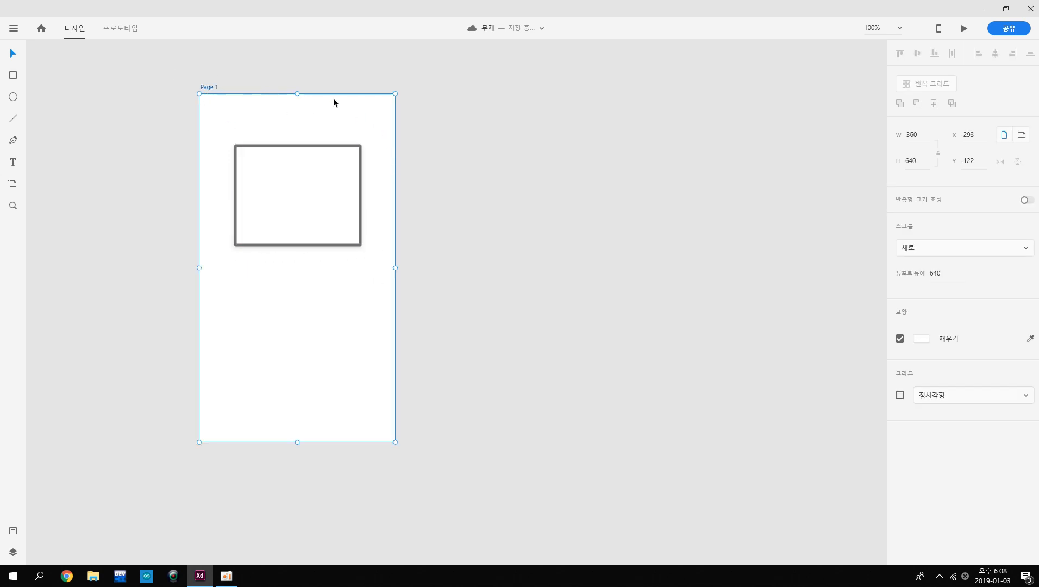
click(242, 144)
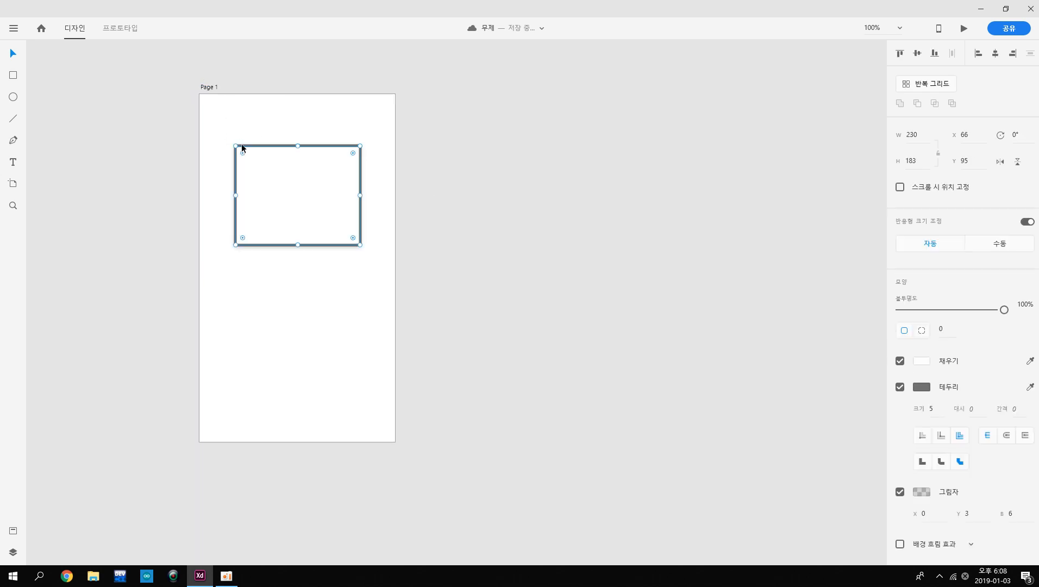
click(1012, 512)
text(1)
key(Return)
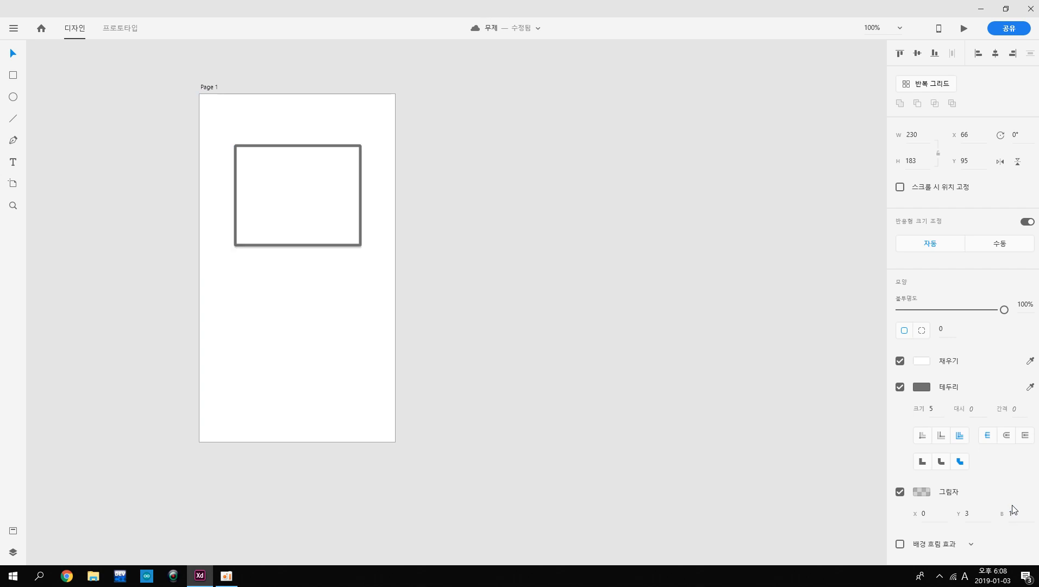
click(449, 270)
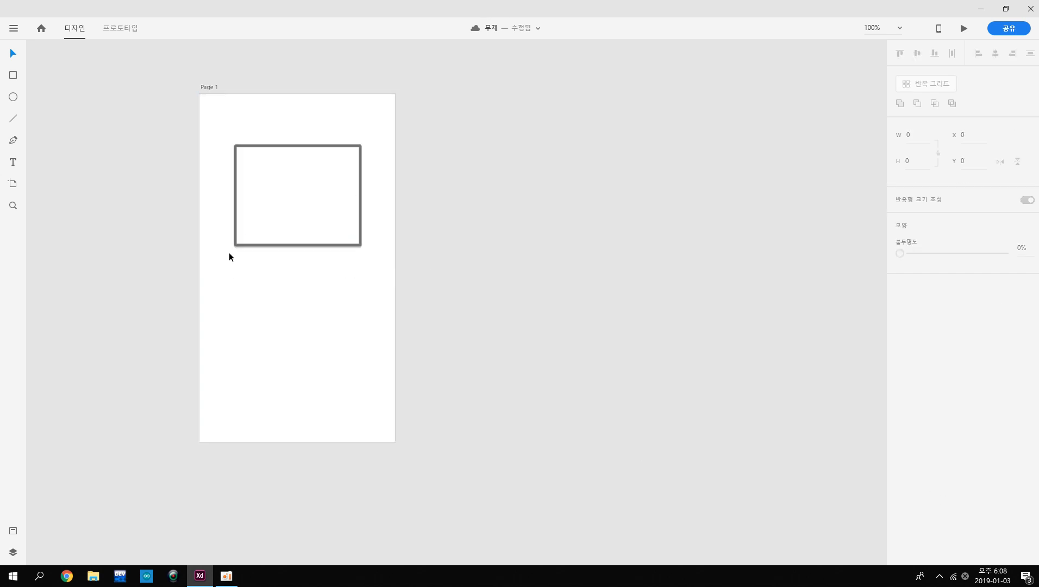
click(210, 85)
click(213, 92)
click(210, 86)
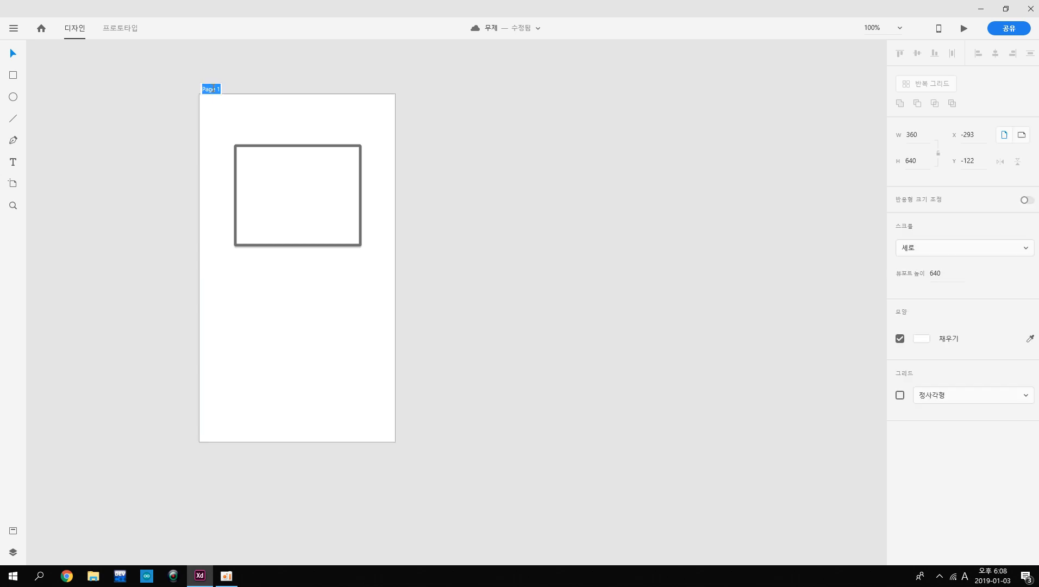
Set the rectangle's shadow offset to X 5 and Y 5
click(261, 146)
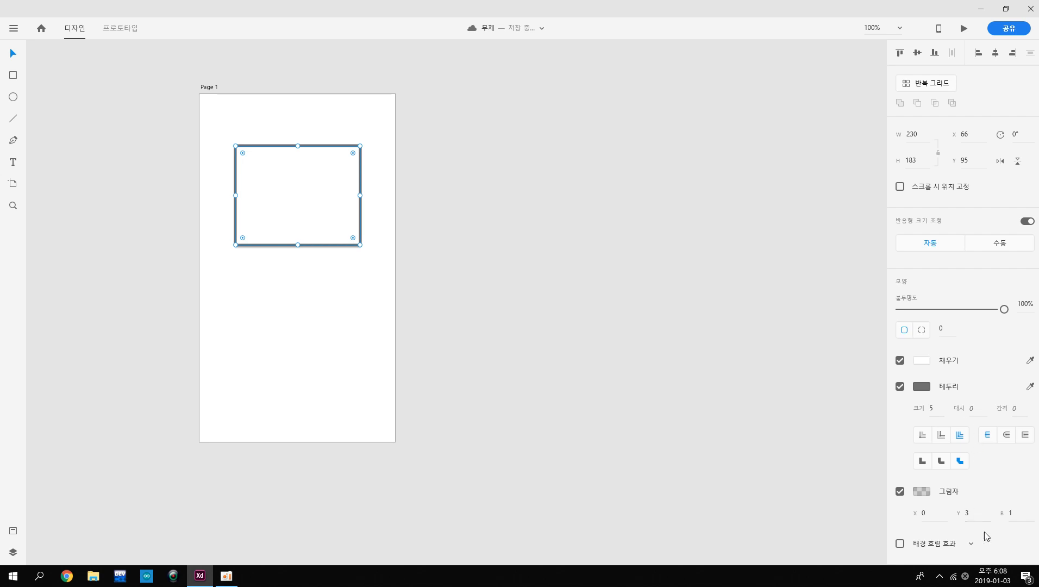
click(976, 514)
text(5)
key(Return)
click(922, 513)
click(897, 512)
click(922, 513)
text(5)
click(905, 519)
click(603, 340)
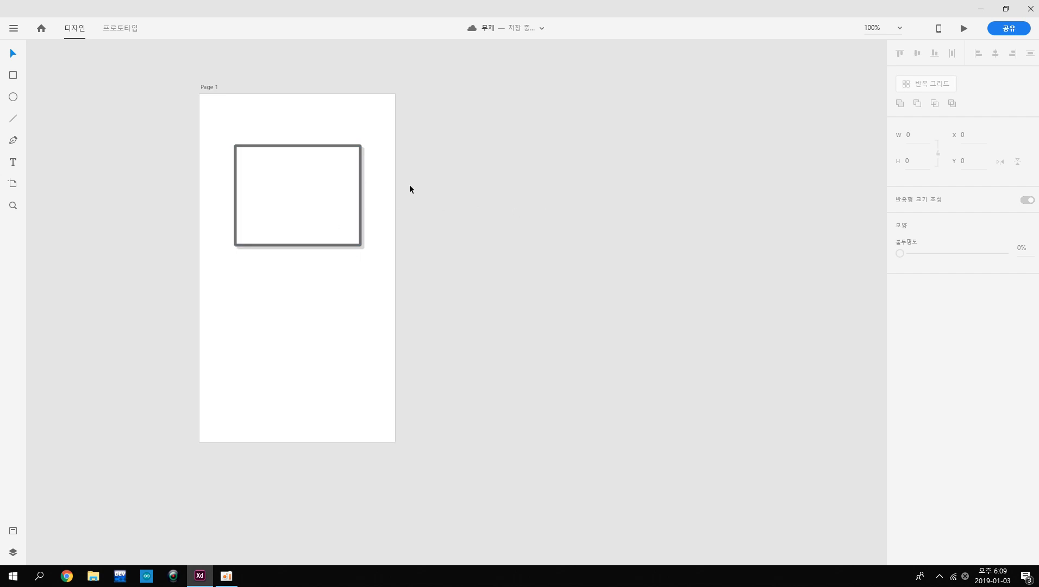
Move the rectangle up to about X 59, Y 45 and draw a circle about 159 wide beneath it
click(337, 150)
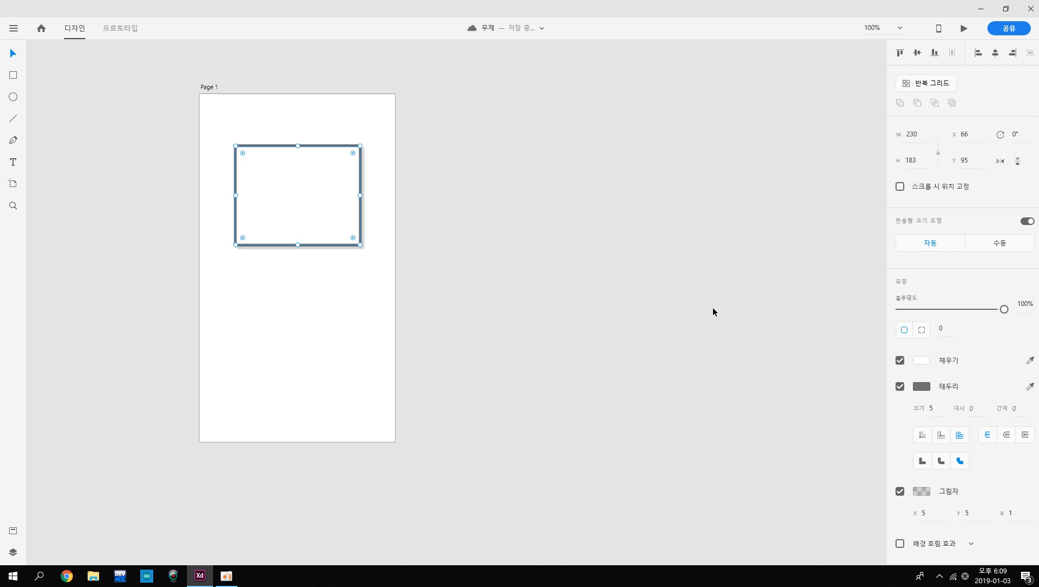
drag(285, 147, 280, 120)
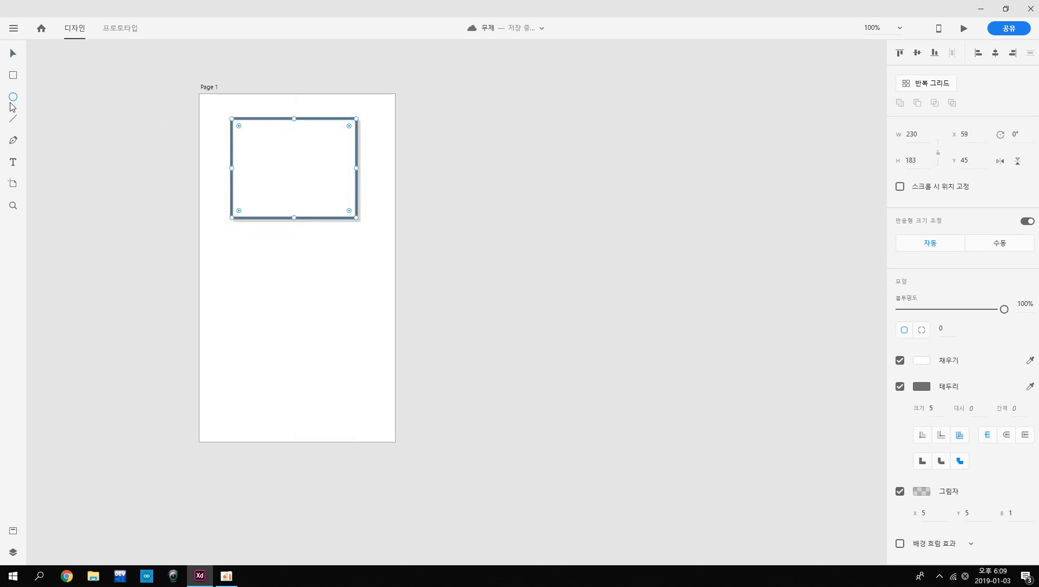
mouse_move(260, 245)
mouse_down()
mouse_move(301, 280)
mouse_move(338, 348)
mouse_move(357, 341)
mouse_move(348, 332)
mouse_up()
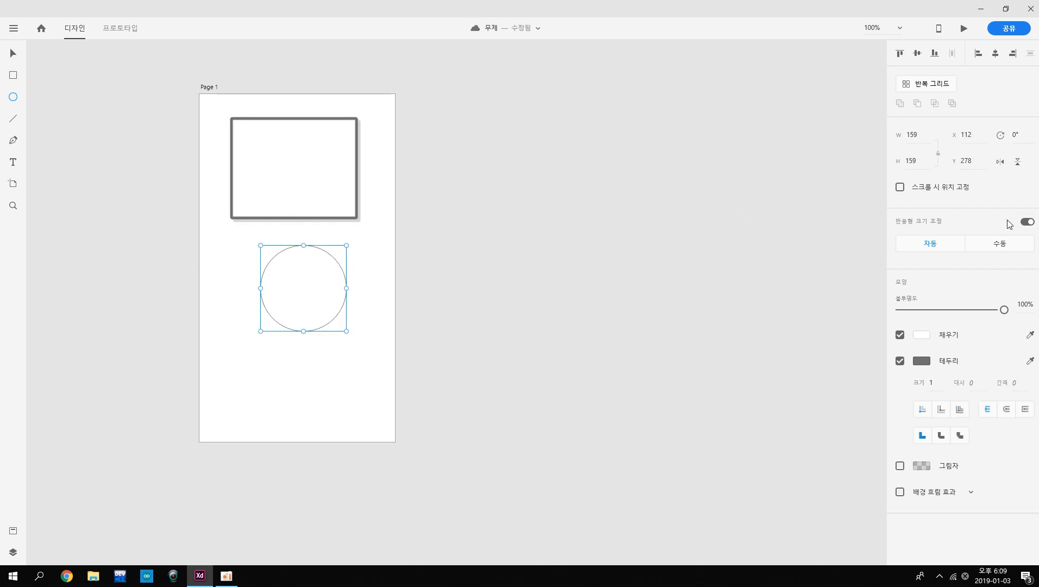
Turn the circle into a repeat grid (반복 그리드) and try extending it sideways to six circles, undoing the extension
click(920, 87)
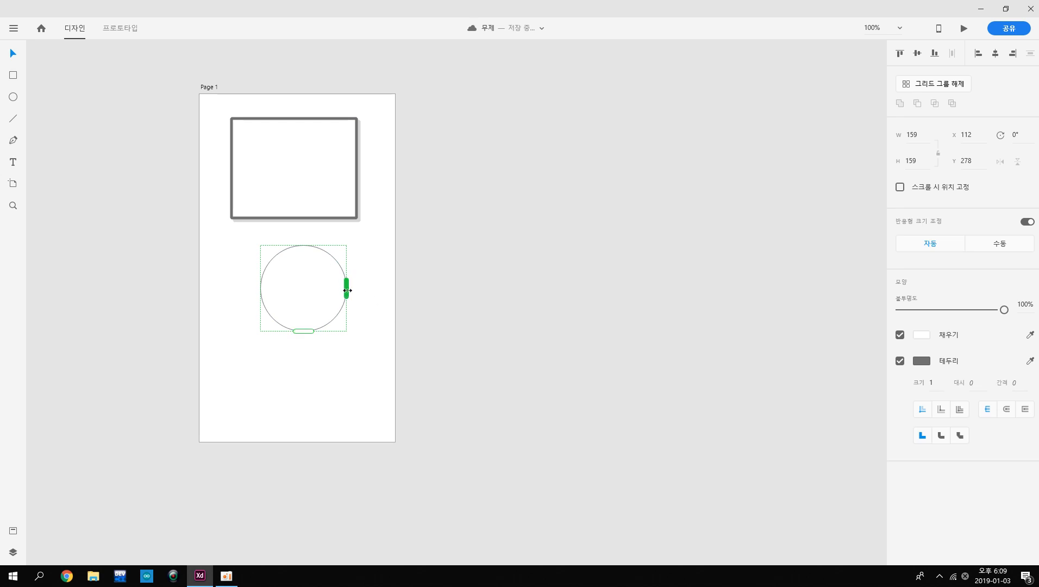
drag(347, 290, 840, 298)
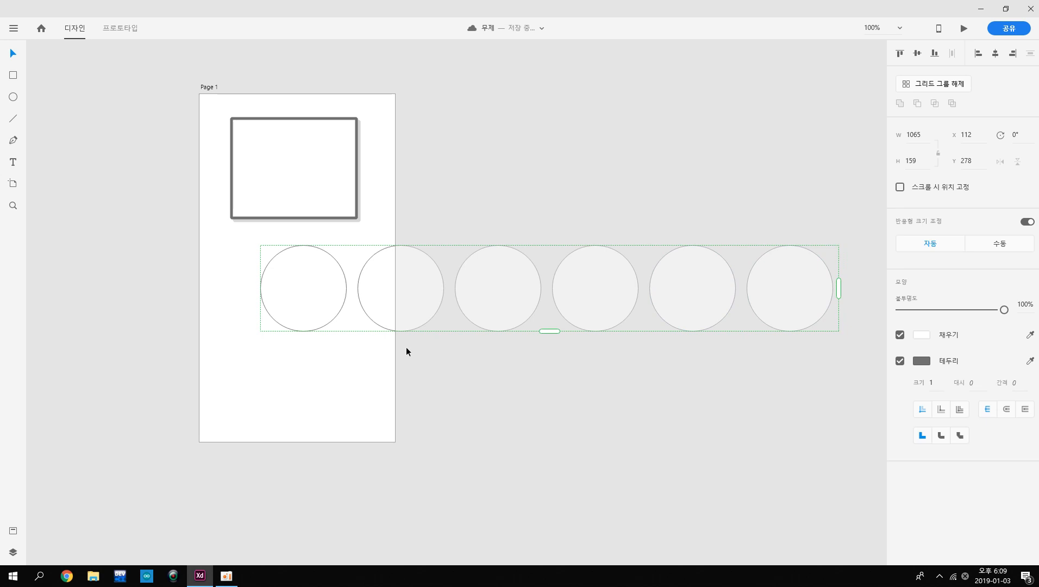
key(ctrl+z)
mouse_move(299, 333)
mouse_down()
mouse_move(294, 517)
mouse_move(308, 565)
mouse_move(332, 468)
mouse_move(318, 333)
mouse_up()
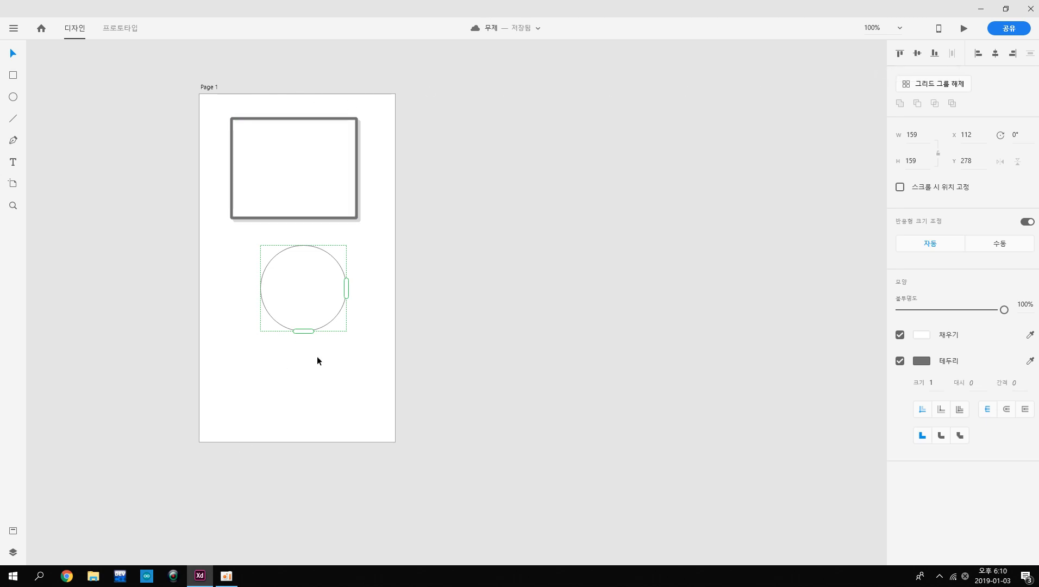
Try the middle, centre, top, bottom, left and right alignments on the circle, and move it back beneath the rectangle to about X 78, Y 277
click(917, 56)
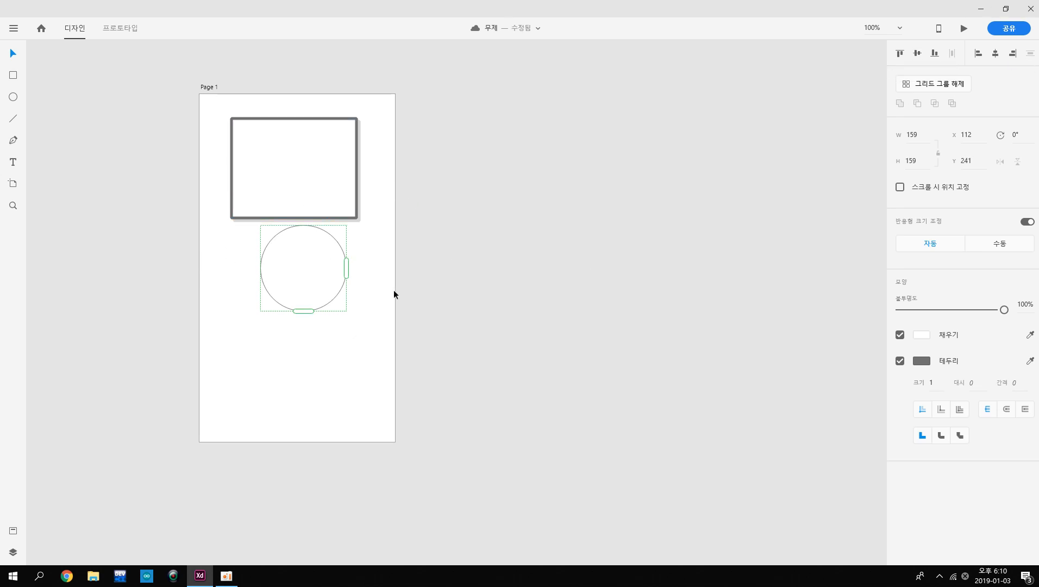
click(995, 56)
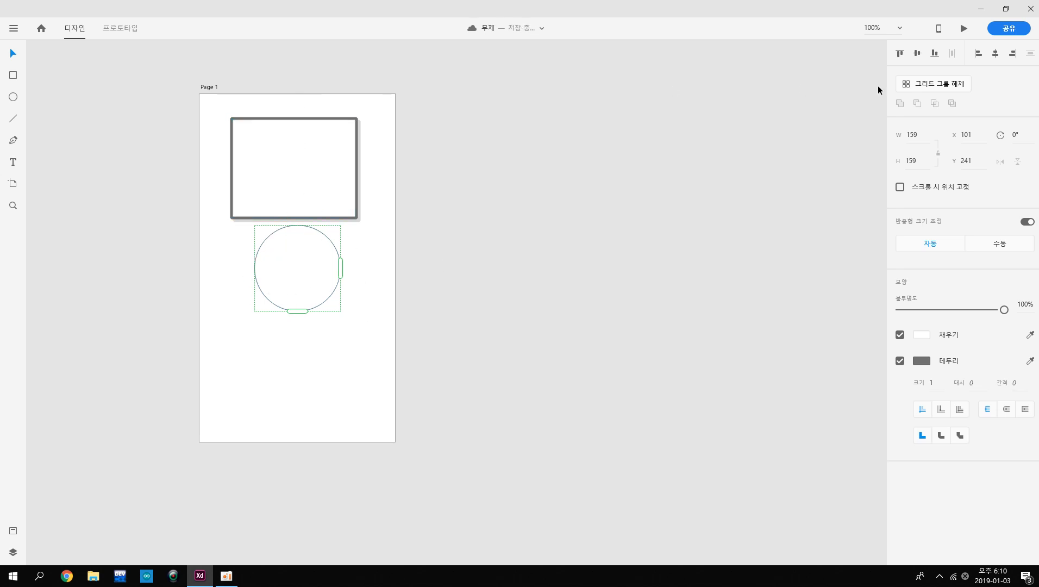
click(899, 53)
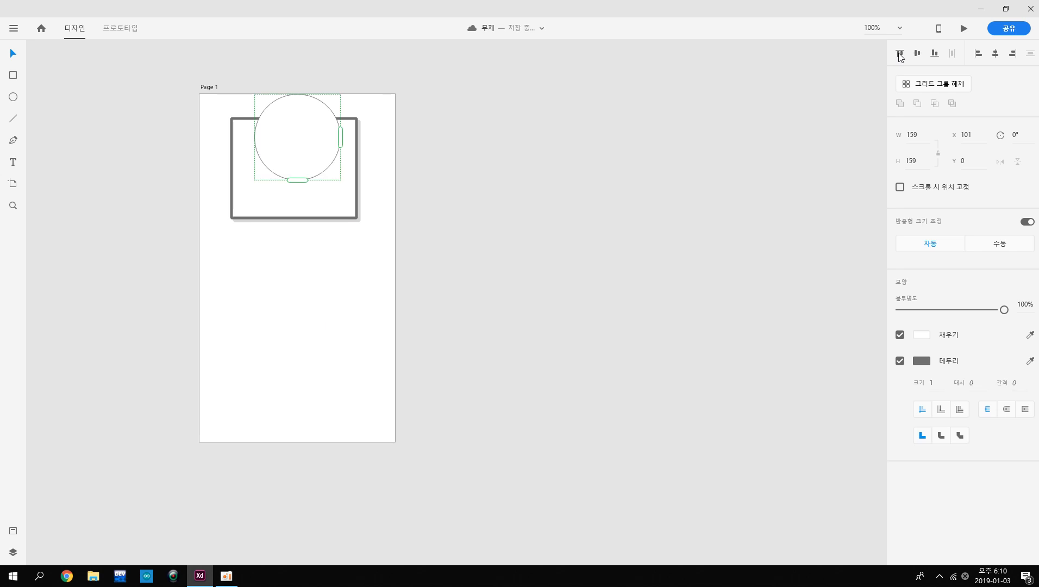
click(934, 53)
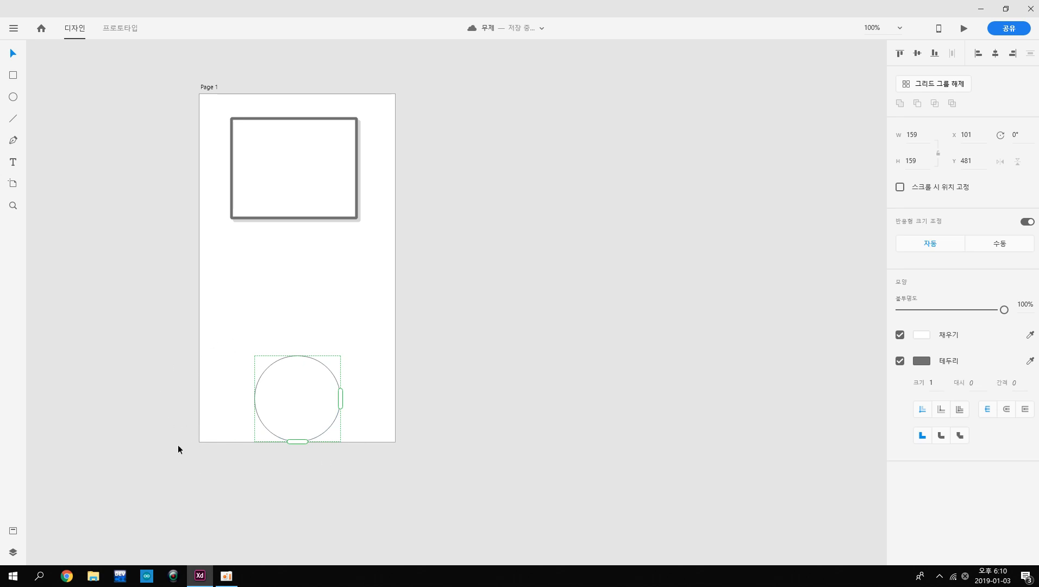
click(977, 55)
click(1012, 54)
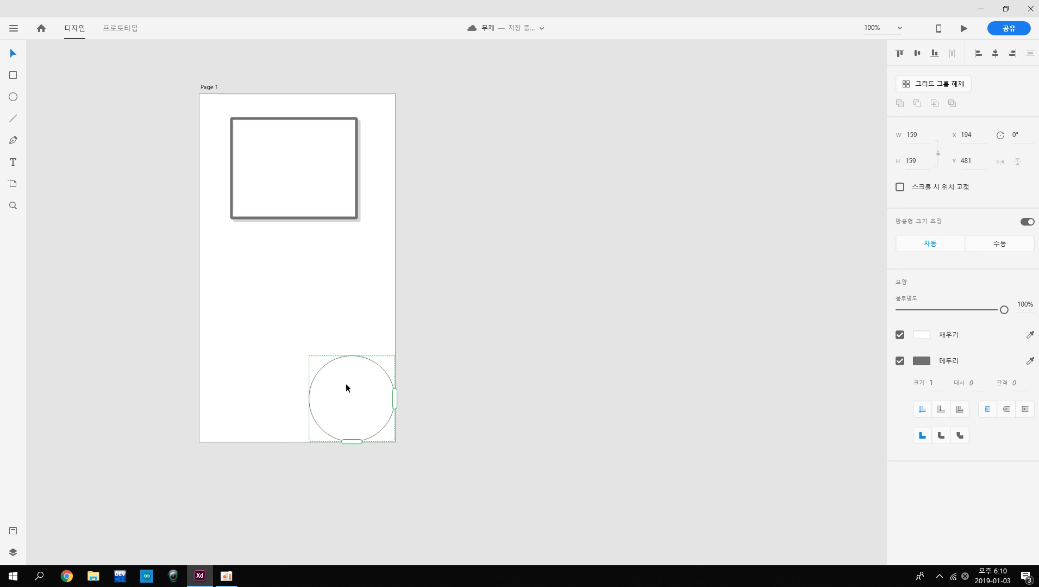
drag(345, 387, 294, 278)
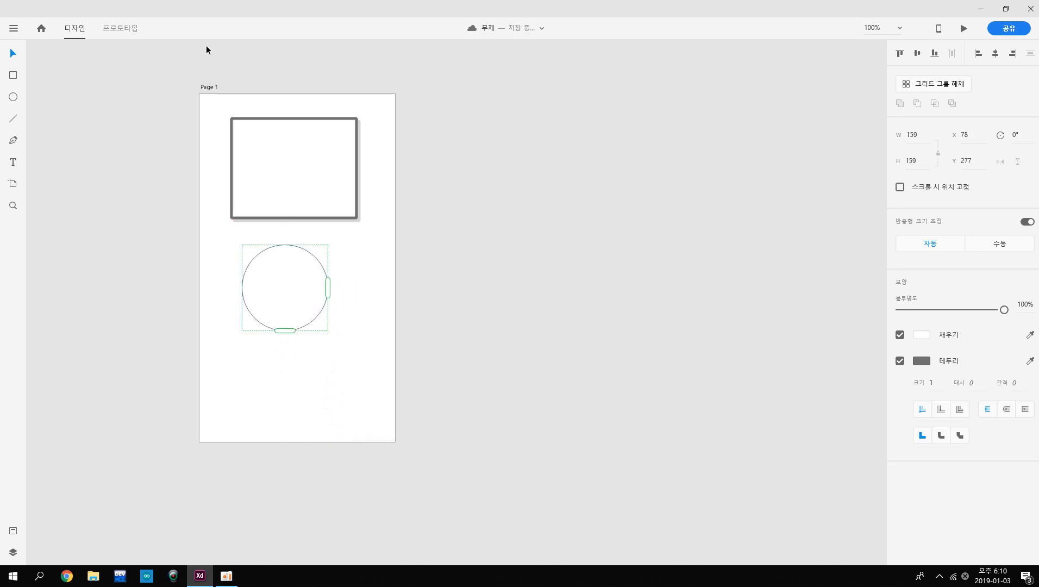
Delete the rectangle and the circle from the Page 1 artboard
click(254, 143)
key(Delete)
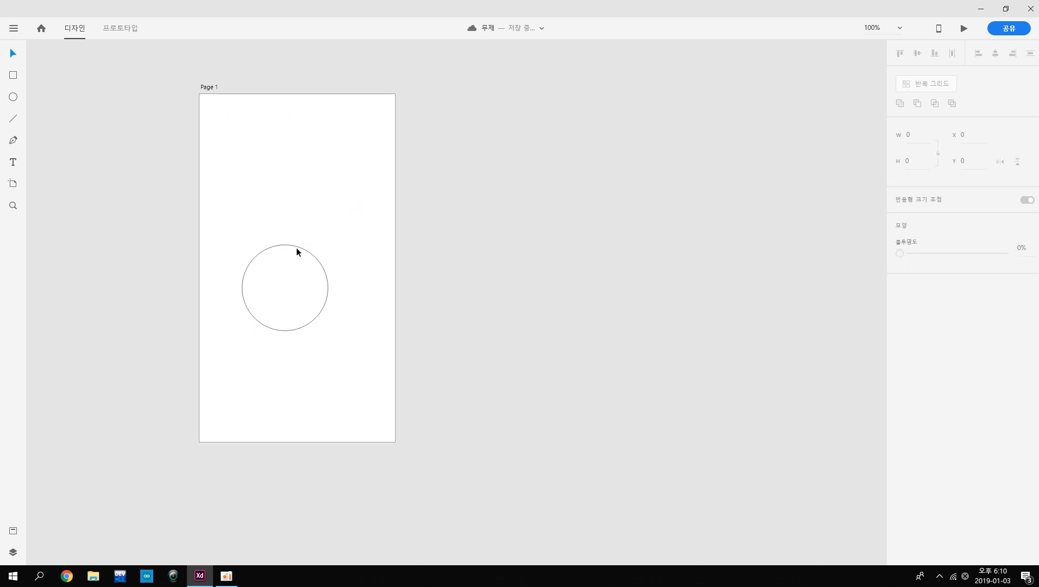
click(283, 280)
key(Delete)
Draw a diagonal line about 169 wide and 223 high on the artboard and try flipping it horizontally and vertically
drag(239, 291, 330, 168)
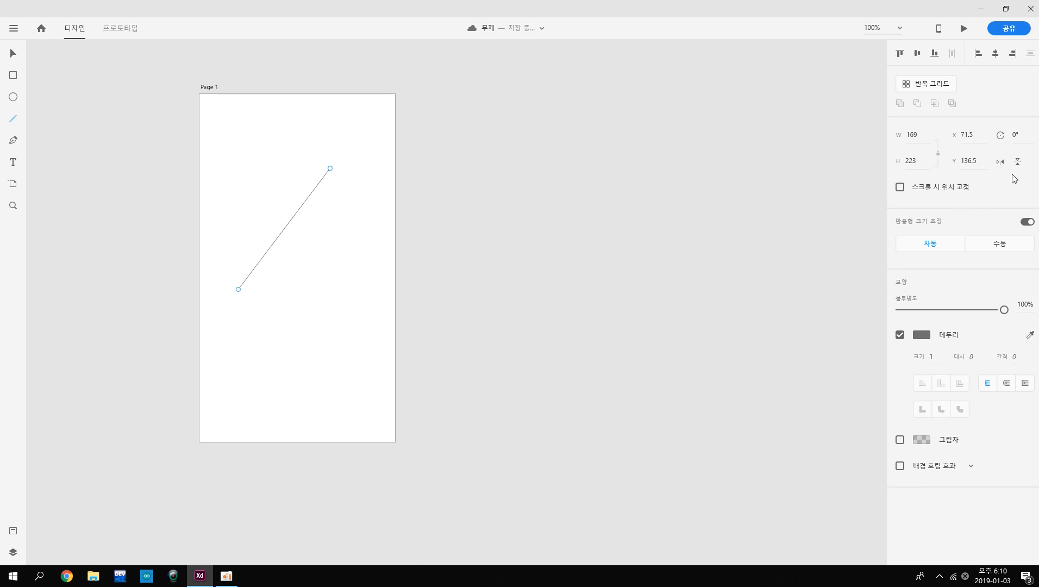
click(999, 162)
click(1002, 163)
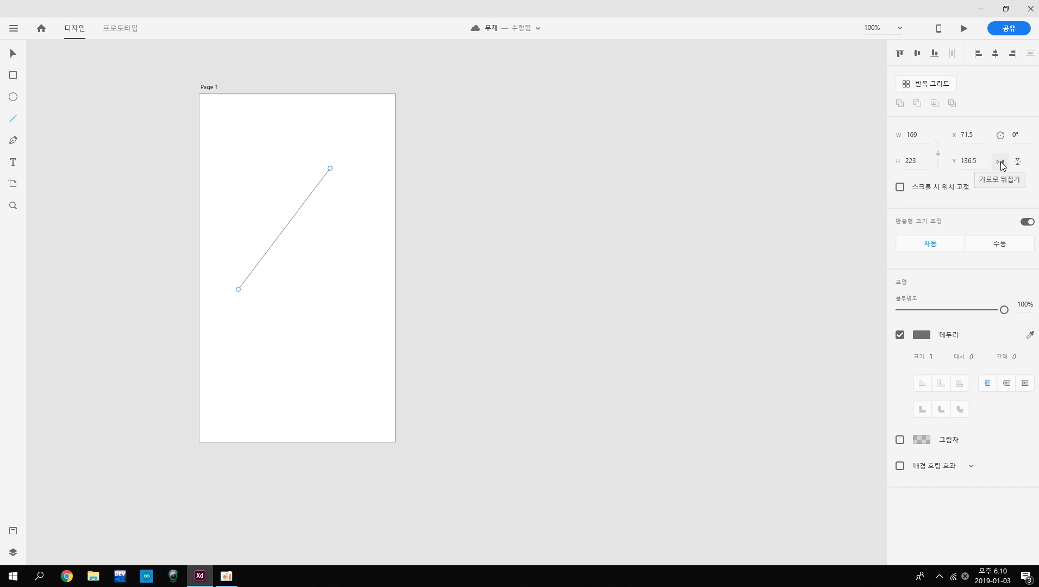
click(1001, 163)
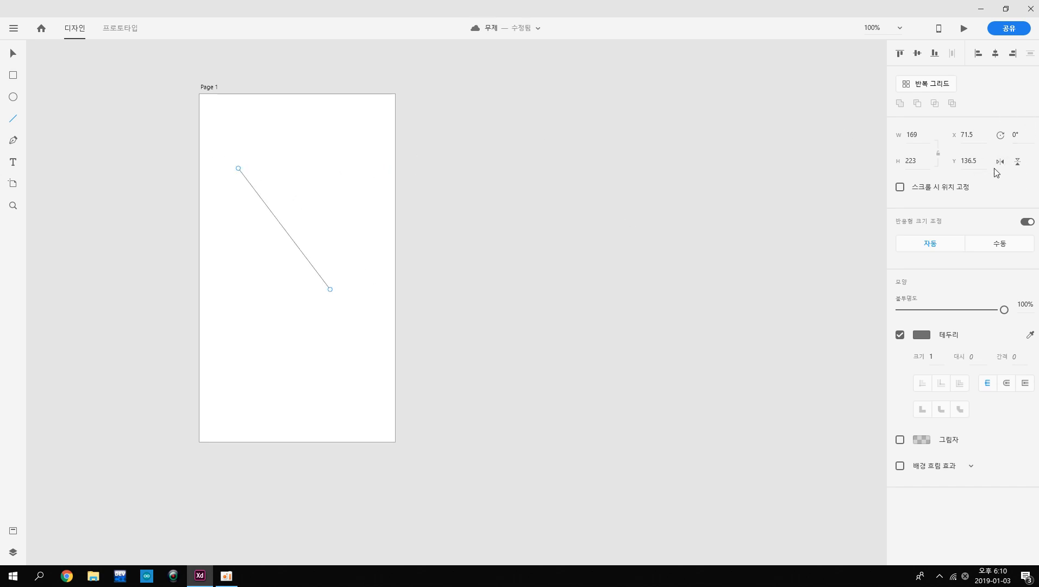
click(1016, 164)
click(1016, 164)
click(1018, 164)
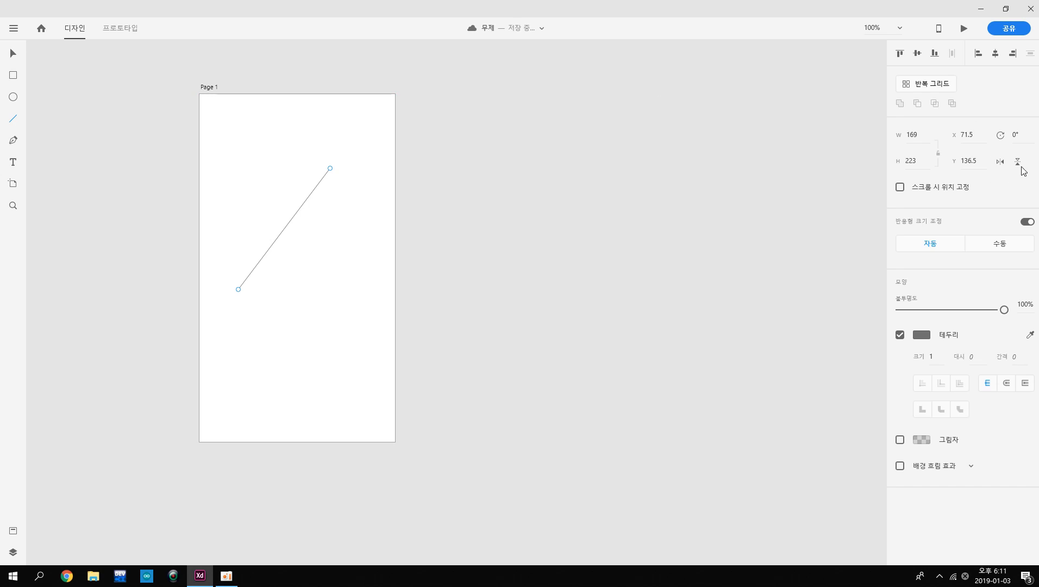
Draw a closed four-point diamond path with the Pen tool beneath the diagonal line, starting at about X 201, Y 381
click(14, 141)
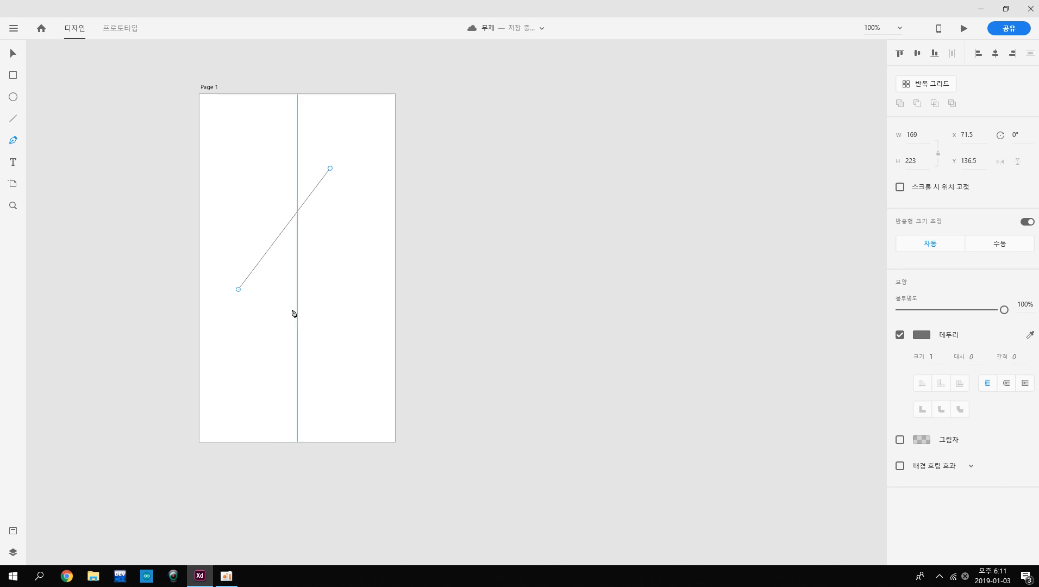
click(308, 301)
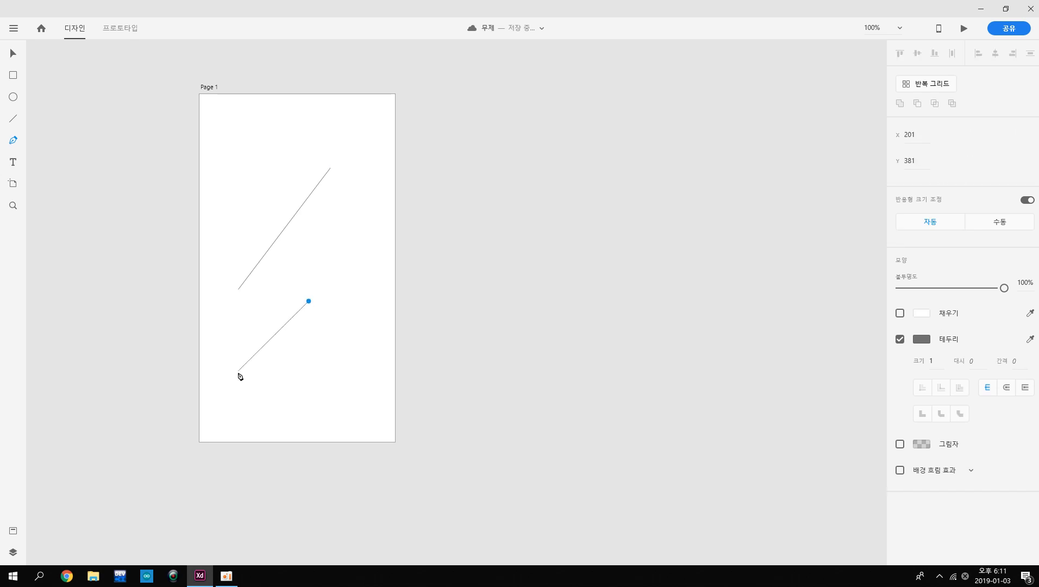
click(308, 414)
click(375, 362)
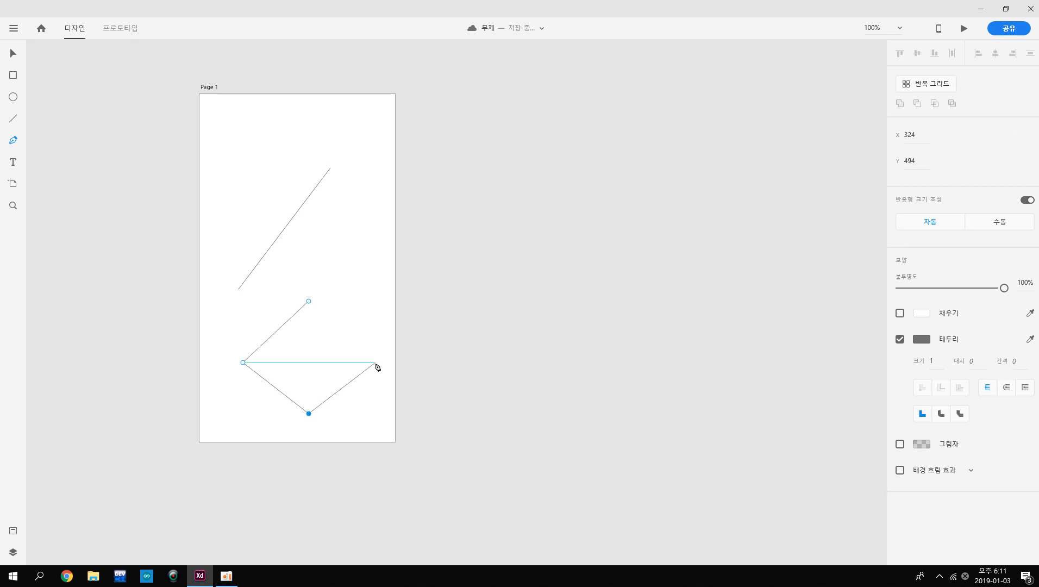
click(309, 301)
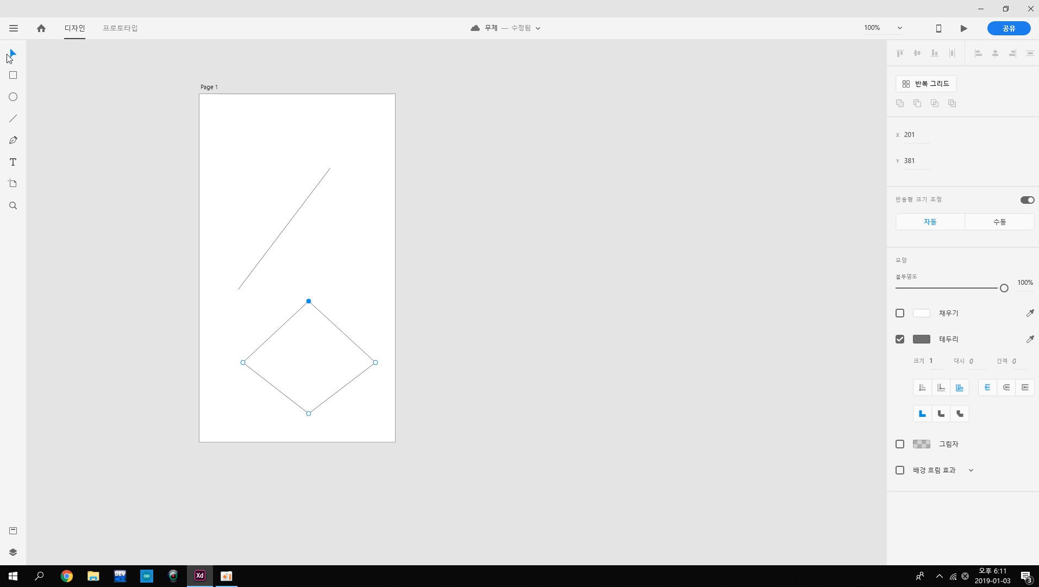
Delete the diamond path and the diagonal line from the Page 1 artboard
drag(161, 130, 487, 445)
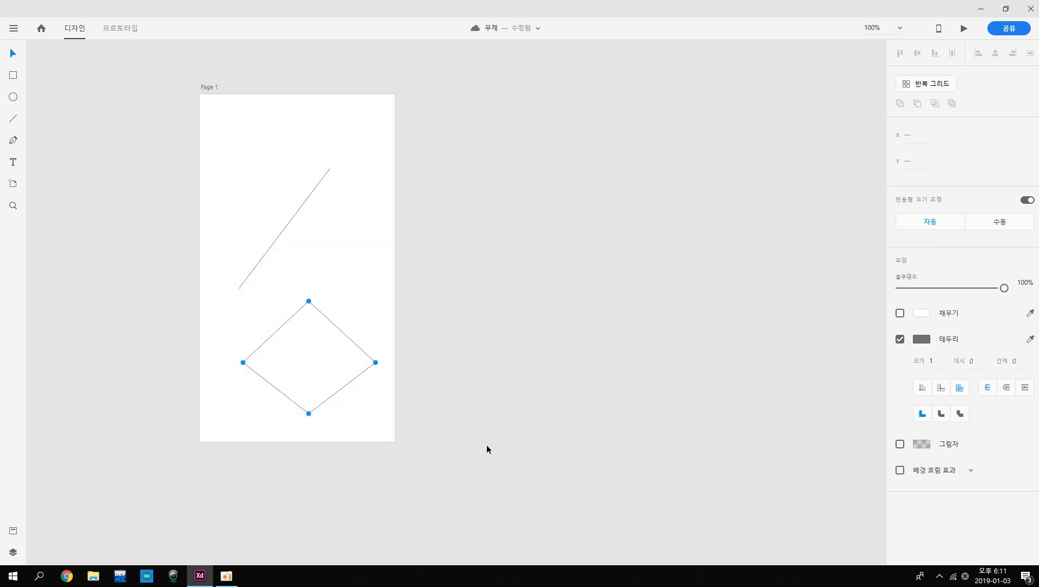
key(Delete)
click(283, 229)
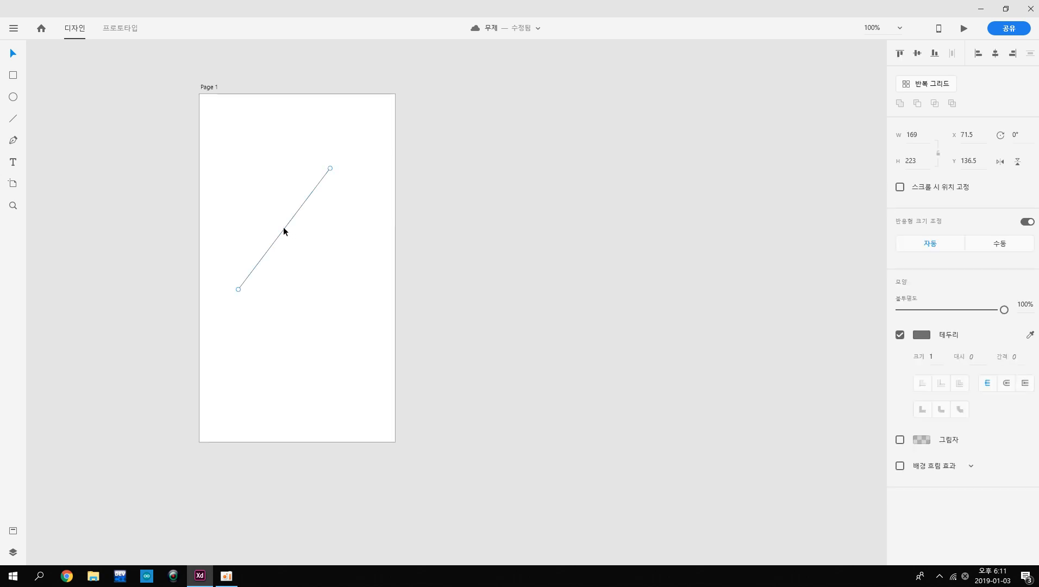
key(Delete)
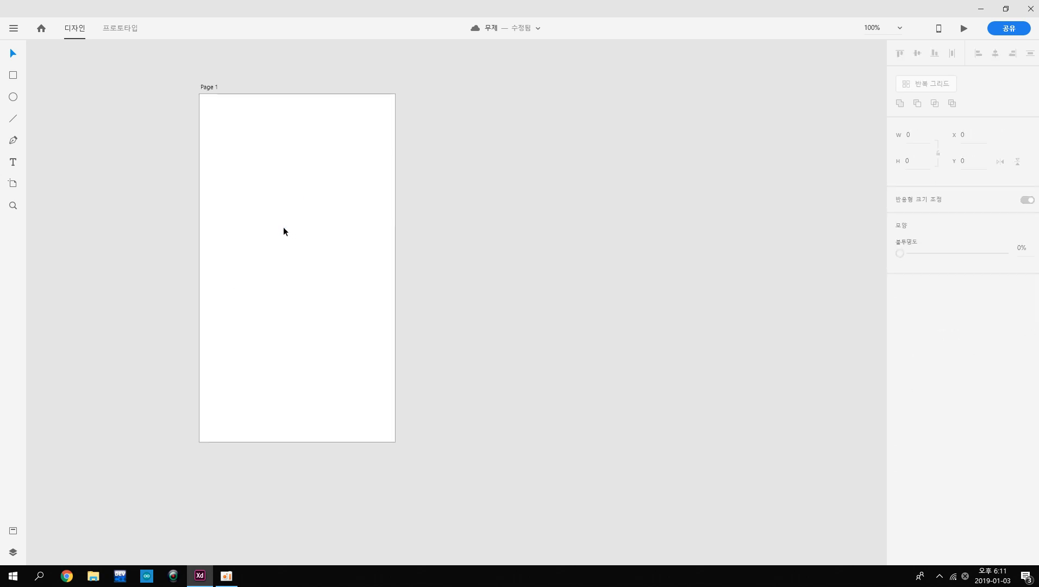
Add the text "Page 1" to the upper part of the artboard and move it to about X 151, Y 174
click(13, 162)
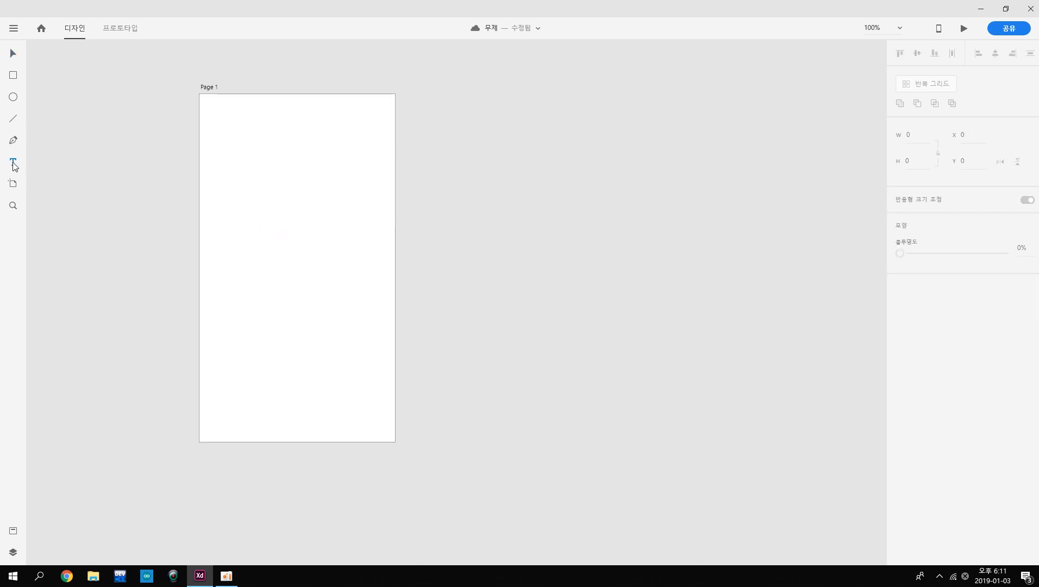
click(271, 192)
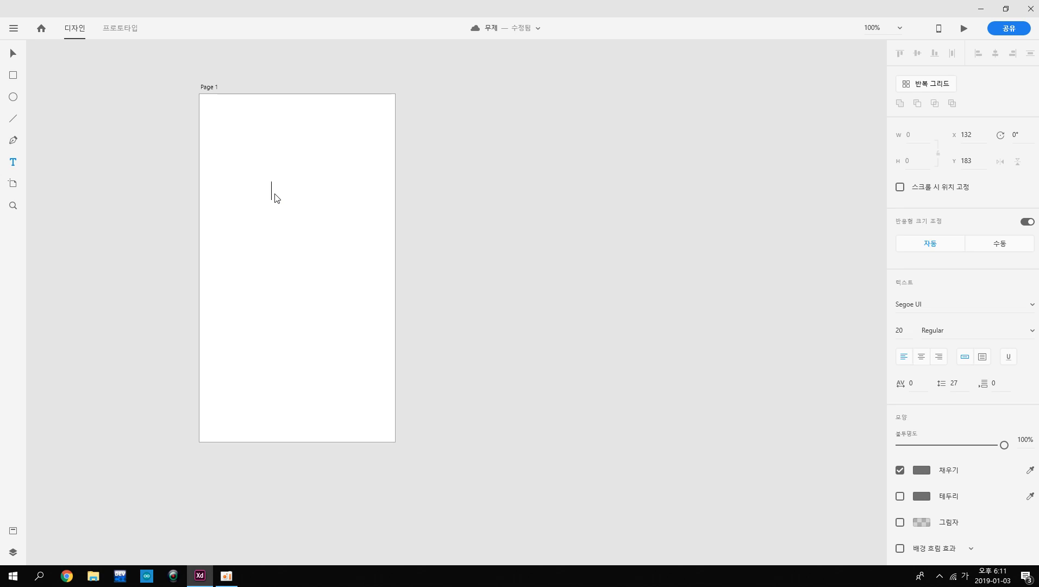
text(ㅖ)
key(BackSpace)
key(Hangul)
text(Page 1)
click(13, 53)
mouse_move(301, 188)
mouse_down()
mouse_move(346, 196)
mouse_move(354, 148)
mouse_move(362, 186)
mouse_move(296, 193)
mouse_move(309, 195)
mouse_up()
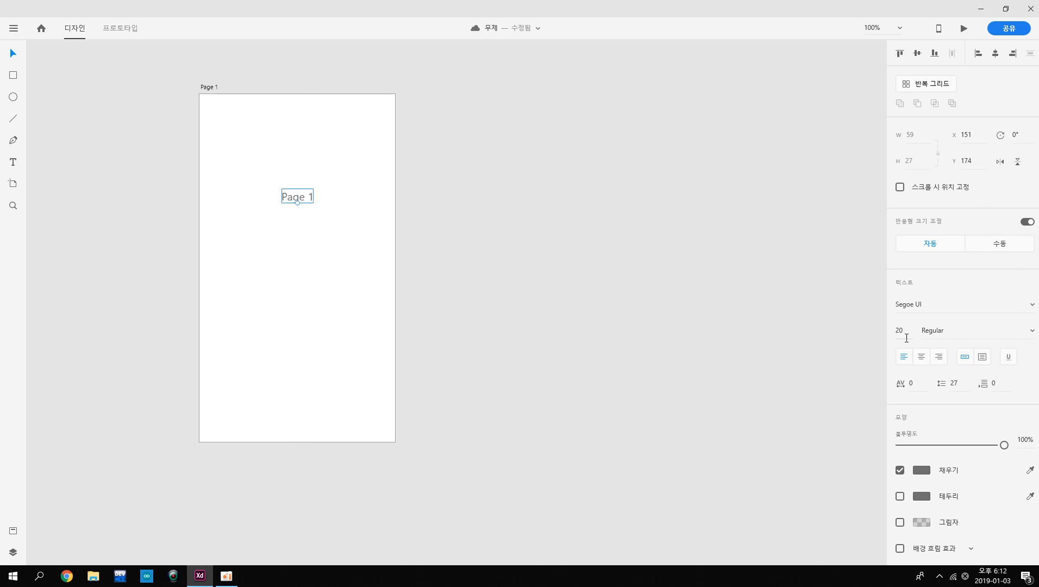
Set the "Page 1" text's font size to 50 and its weight to Bold
drag(906, 333, 889, 333)
text(50)
key(Return)
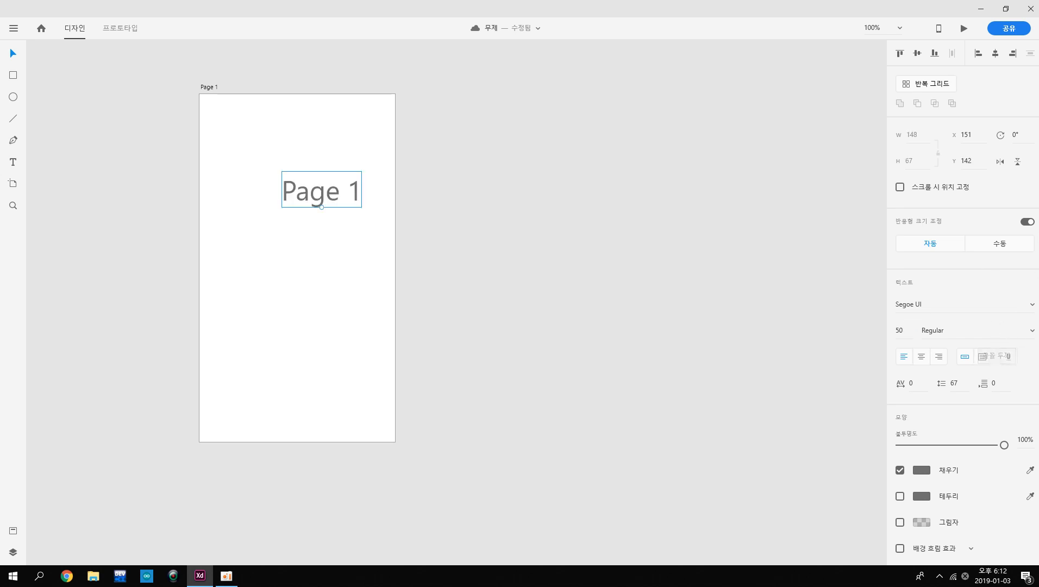
click(1034, 331)
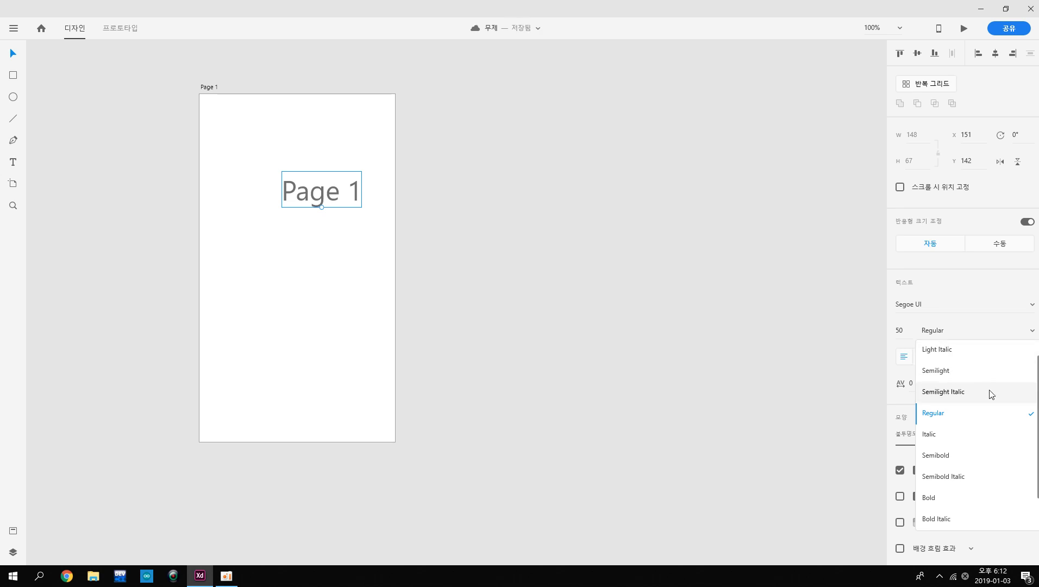
scroll(967, 429, down, 2)
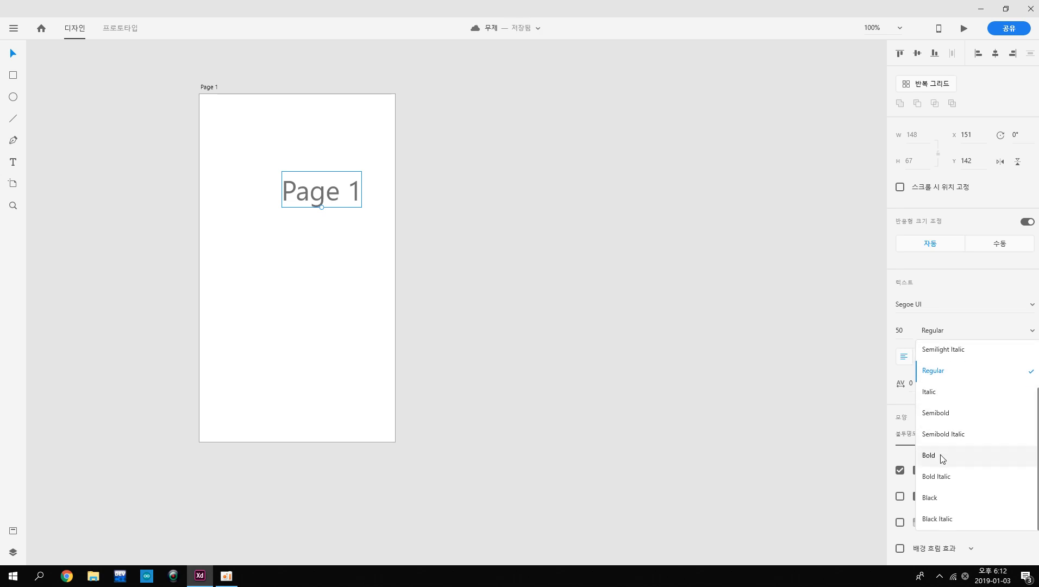
click(942, 459)
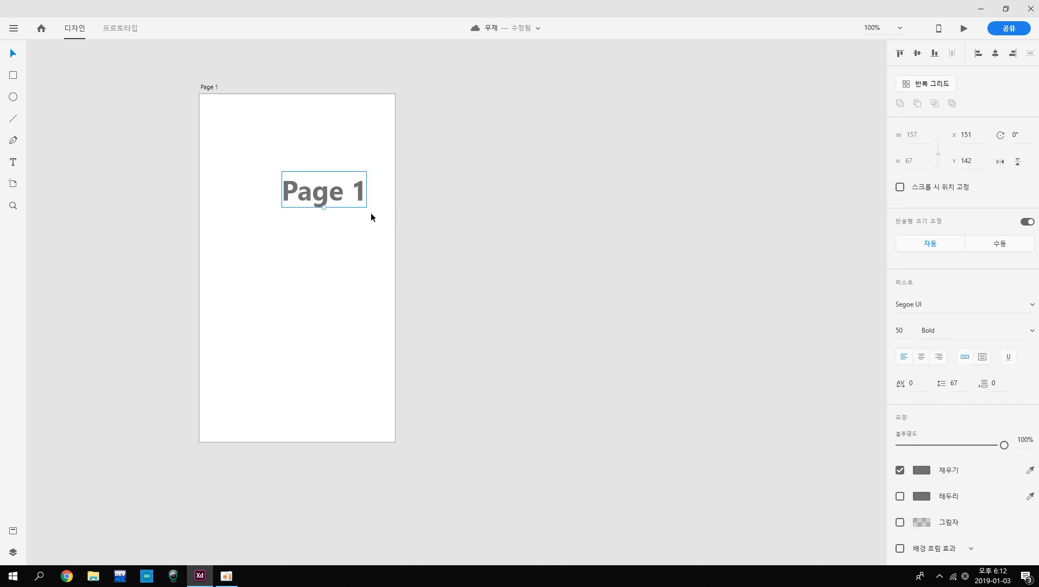
Change the "Page 1" text's font to Georgia and move the text to about X 87, Y 150
click(1032, 305)
scroll(970, 459, down, 1)
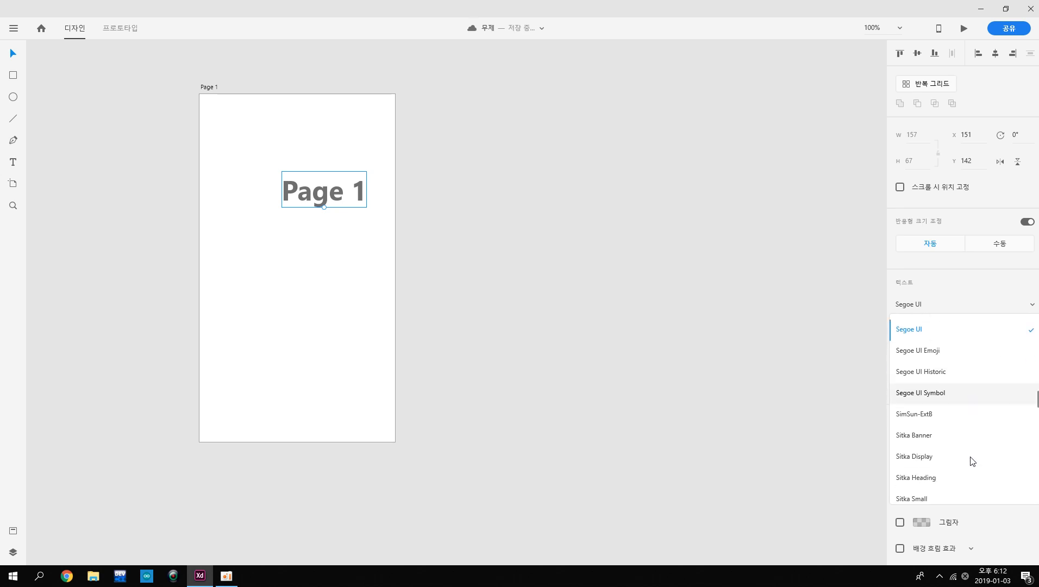
scroll(970, 456, up, 10)
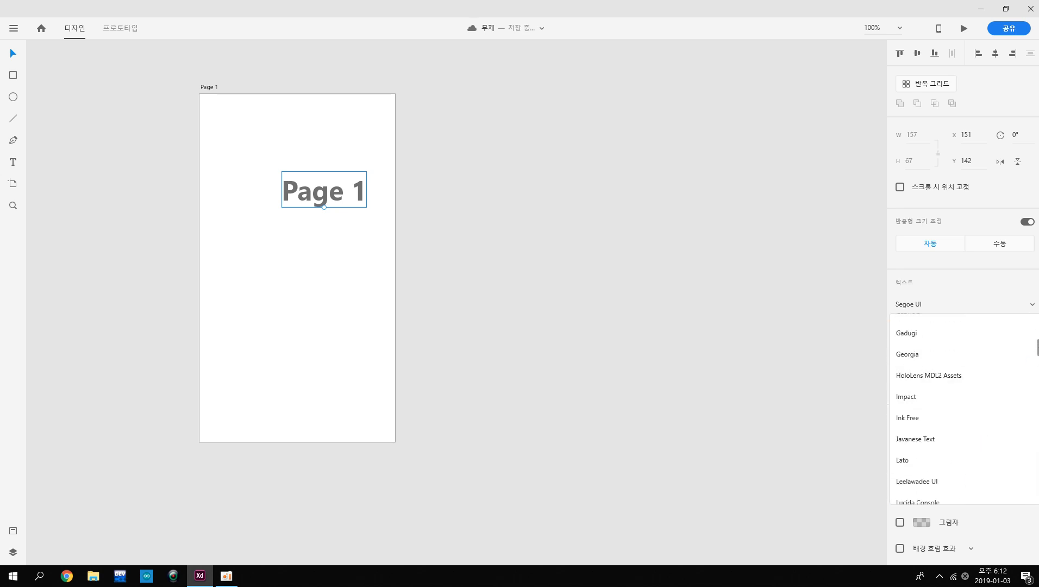
click(949, 353)
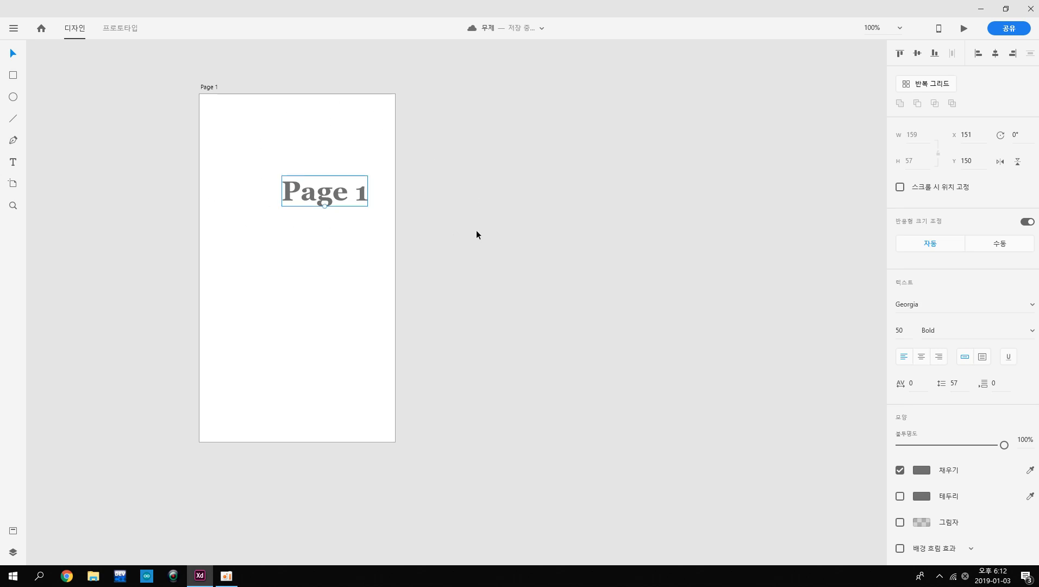
scroll(944, 491, down, 1)
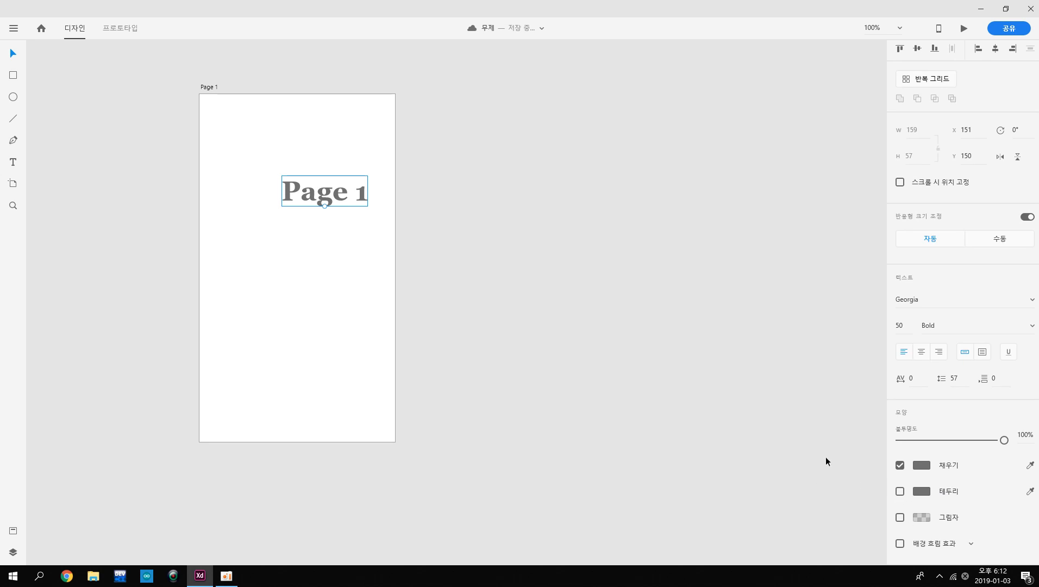
drag(336, 203, 302, 203)
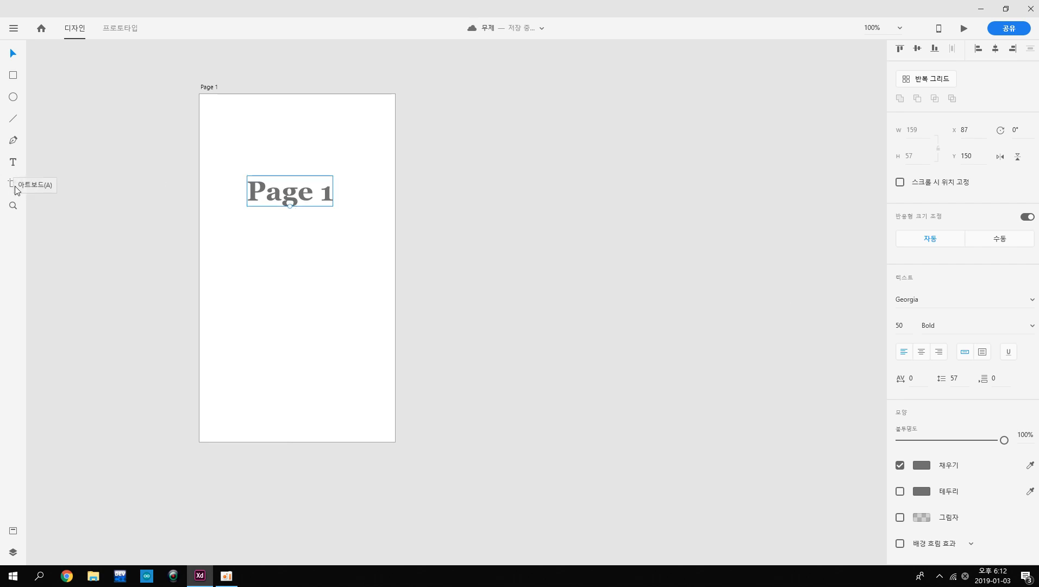
Try adding a second artboard with the Android Mobile preset beside Page 1, and delete it again
click(13, 184)
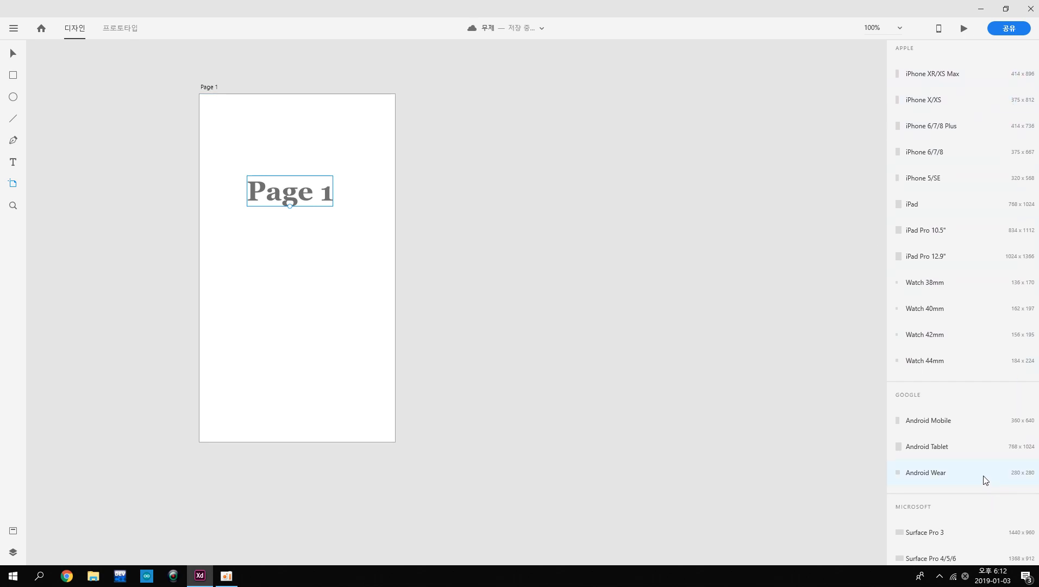
click(978, 429)
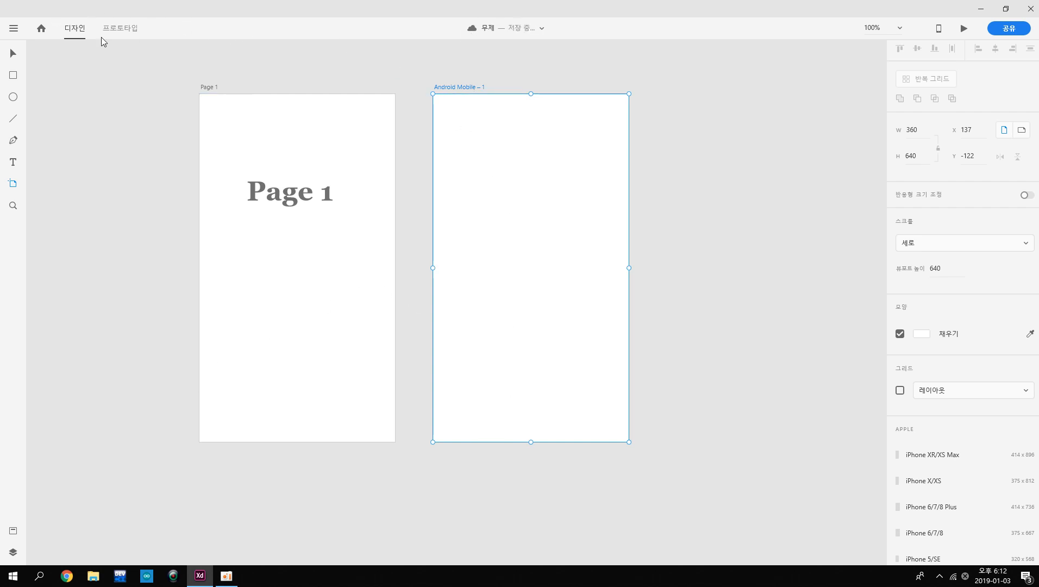
click(11, 54)
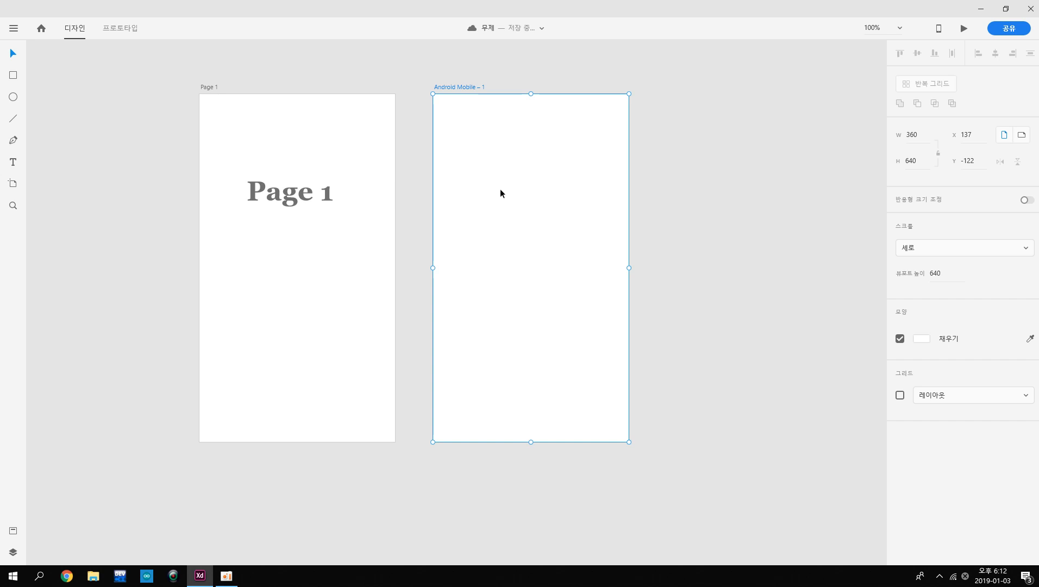
key(Delete)
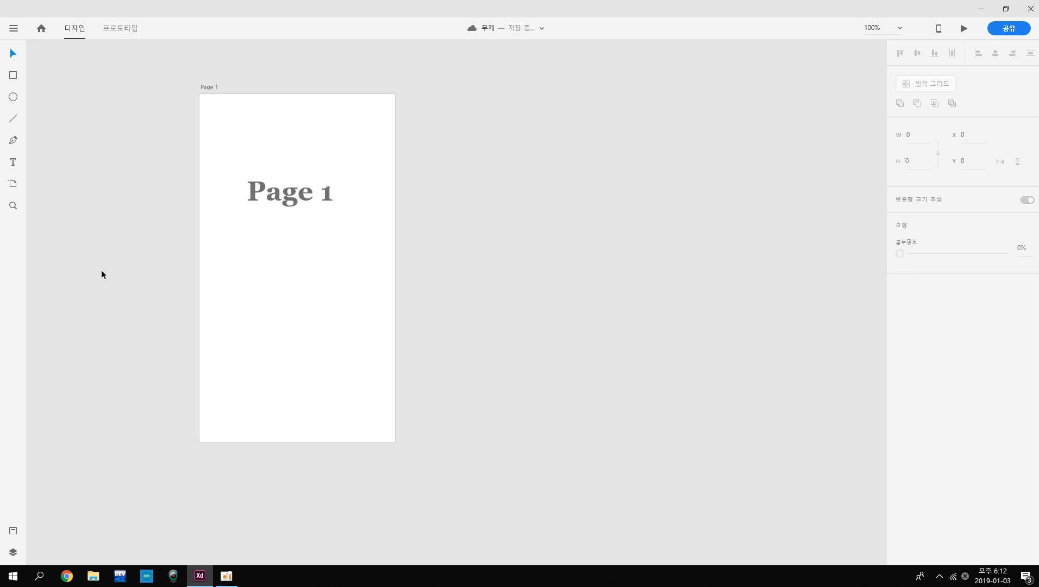
Check the document's assets and show its layers list
click(11, 532)
click(12, 535)
click(14, 553)
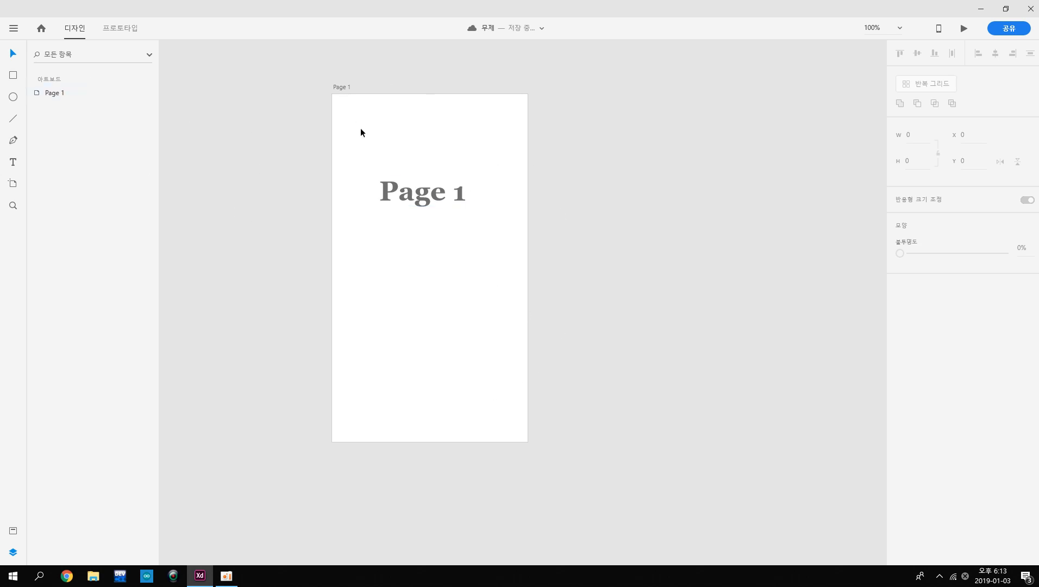
Shift the "Page 1" text to about X 113, Y 148 and delete it from the artboard
mouse_move(416, 197)
mouse_down()
mouse_move(435, 196)
mouse_move(419, 195)
mouse_up()
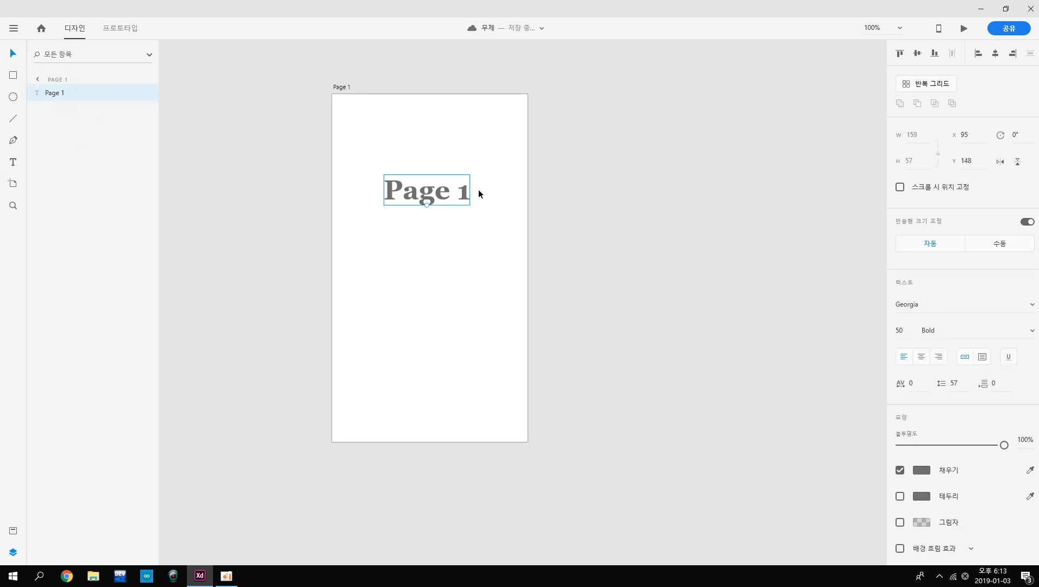
drag(452, 191, 462, 191)
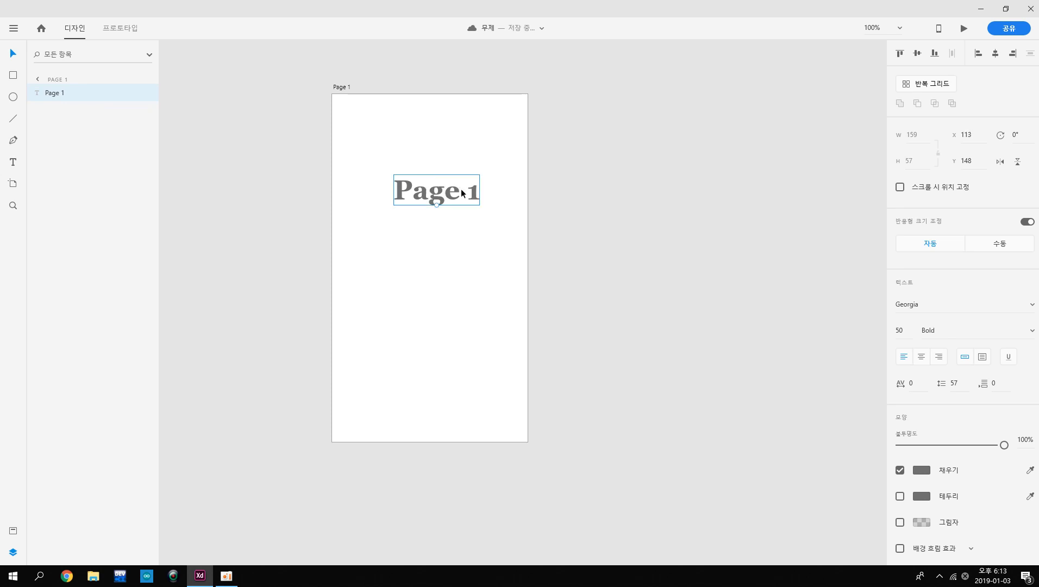
key(Delete)
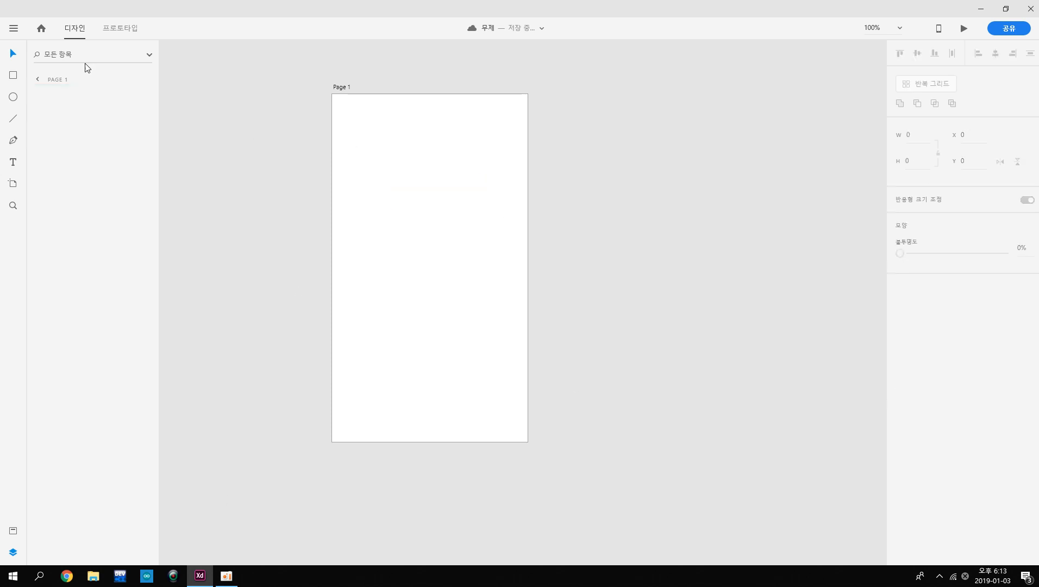
Open the Google Material UI kit's download page in the browser
click(14, 28)
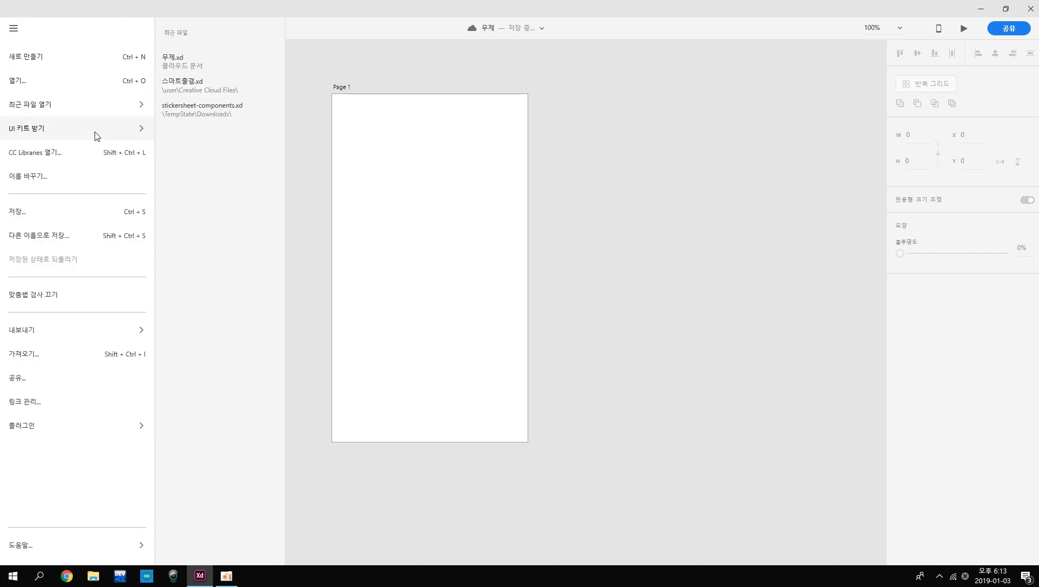
mouse_move(95, 136)
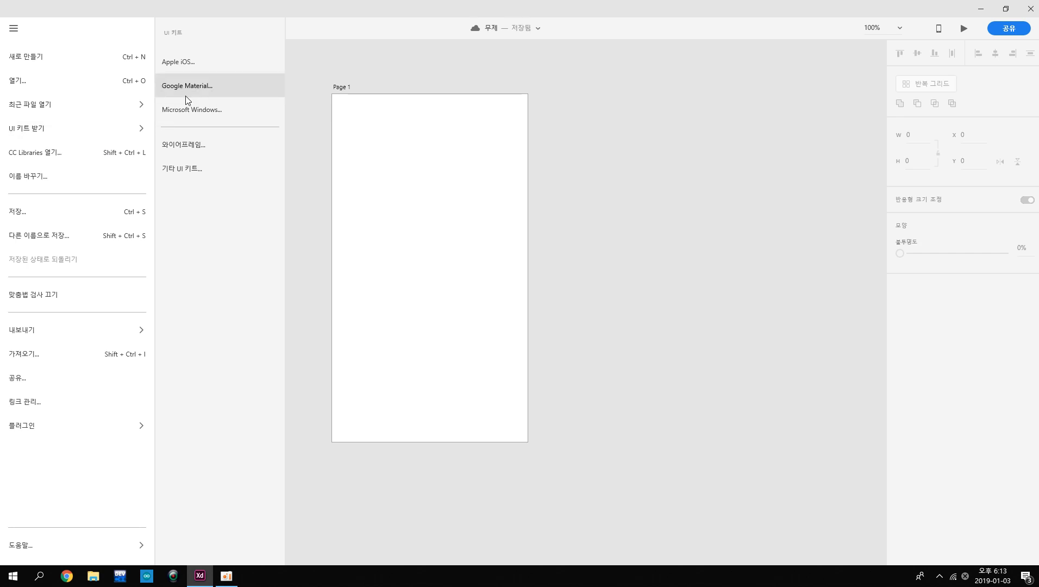
click(196, 88)
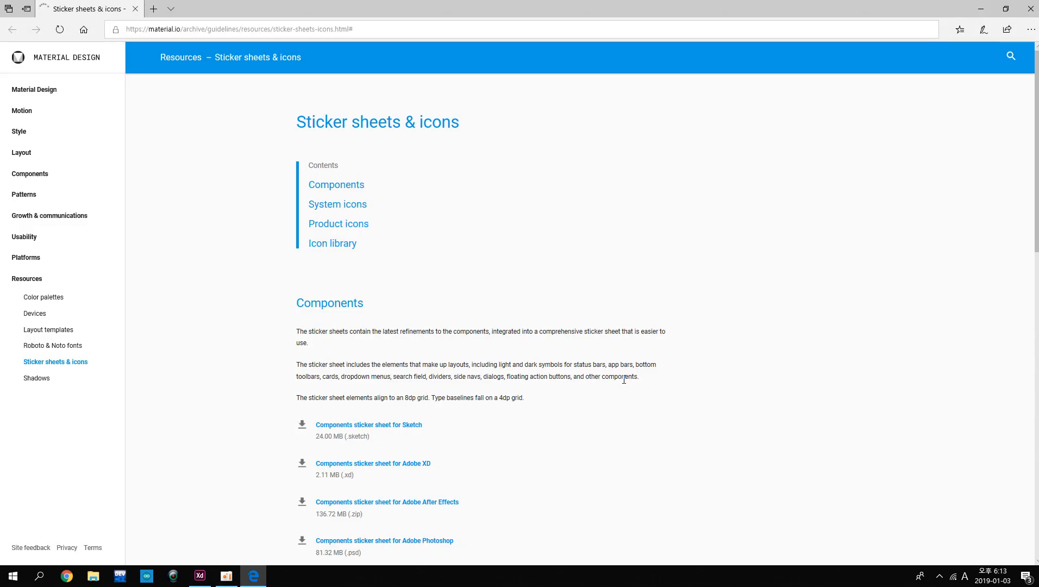
Download the Components sticker sheet for Adobe XD and open stickersheet-components.xd in Adobe XD
scroll(525, 461, down, 1)
scroll(526, 461, down, 3)
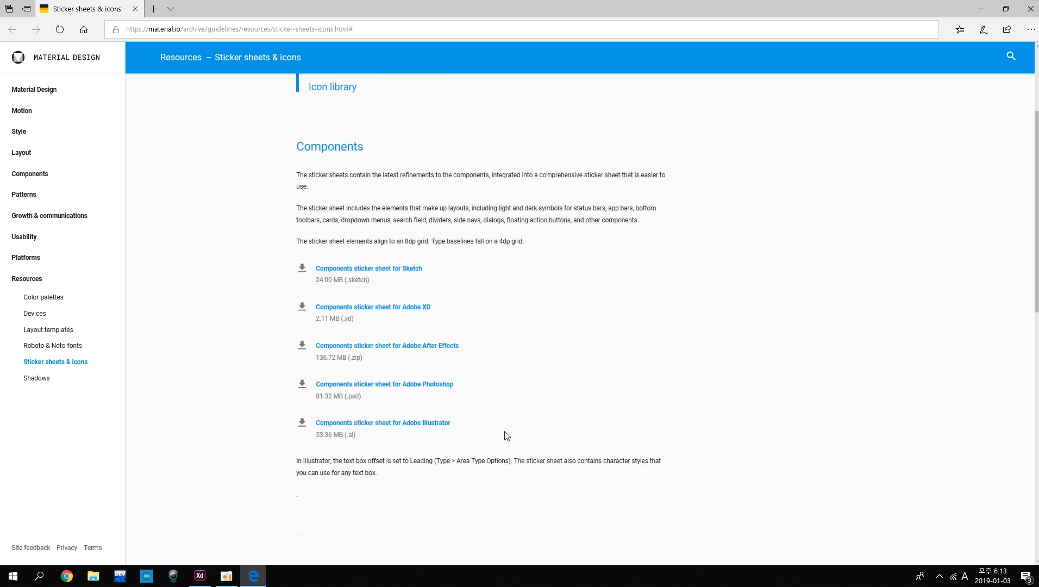
click(396, 316)
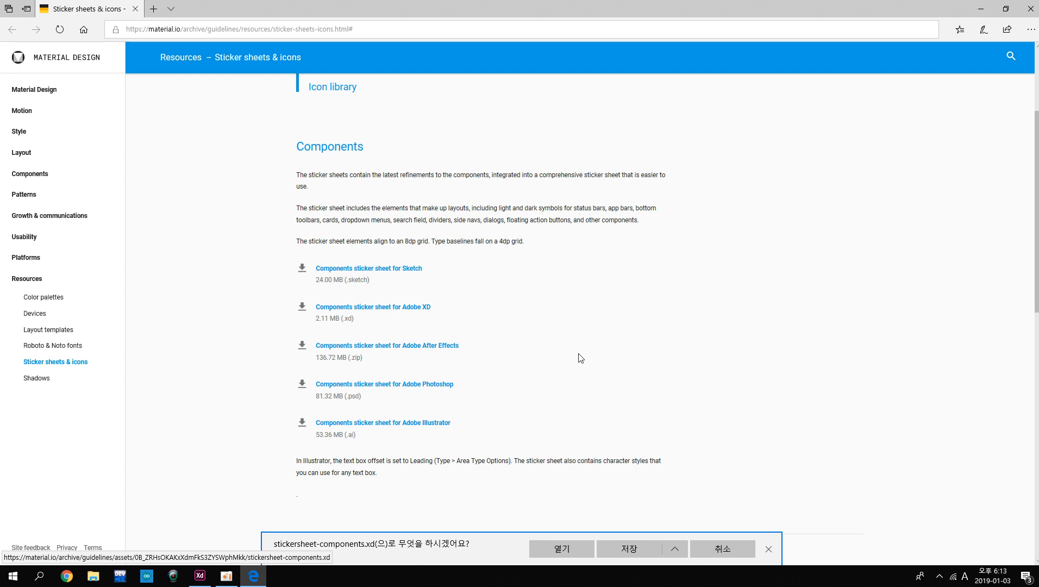
click(584, 546)
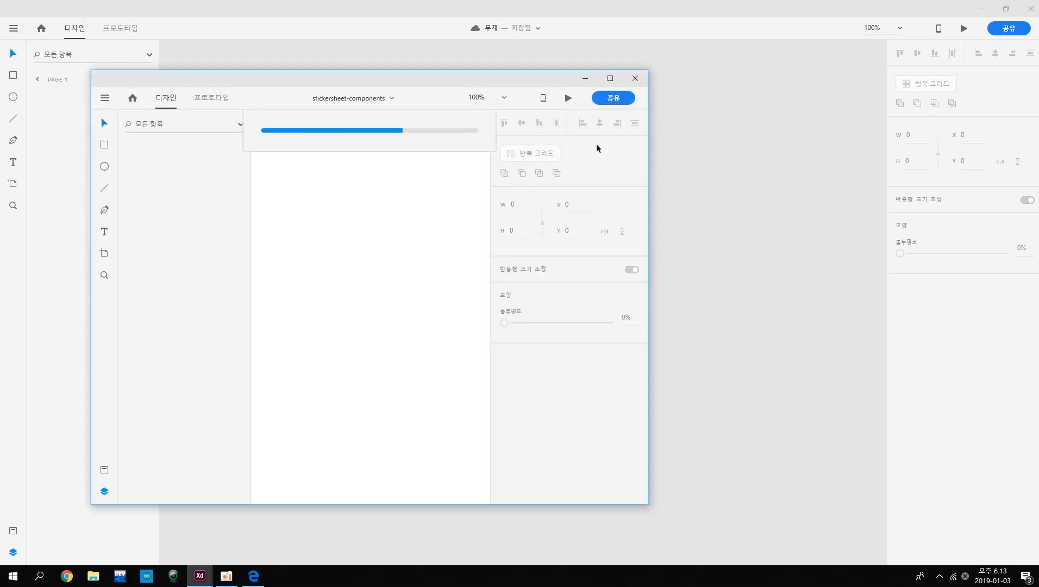
Maximize the stickersheet-components window and examine its component artboards, from typography, lists and cards to the dark and light device layouts
click(610, 78)
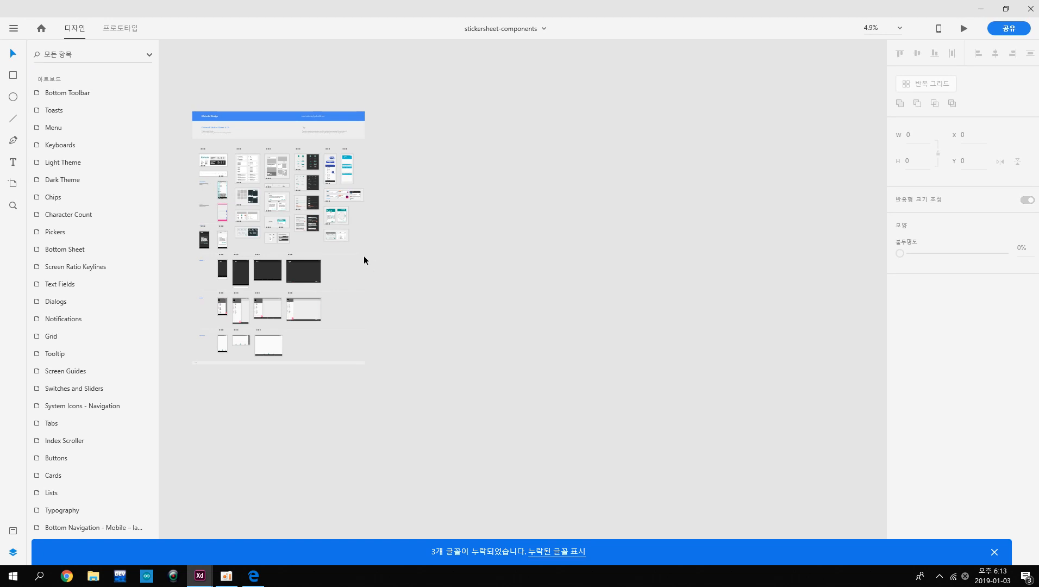
scroll(238, 210, up, 5)
drag(329, 157, 563, 339)
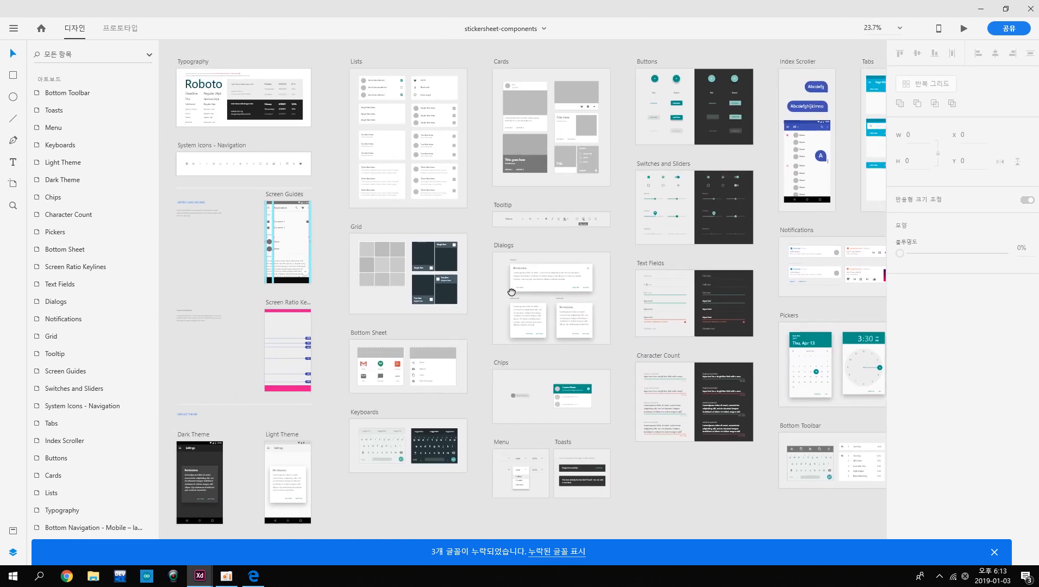
scroll(519, 252, up, 3)
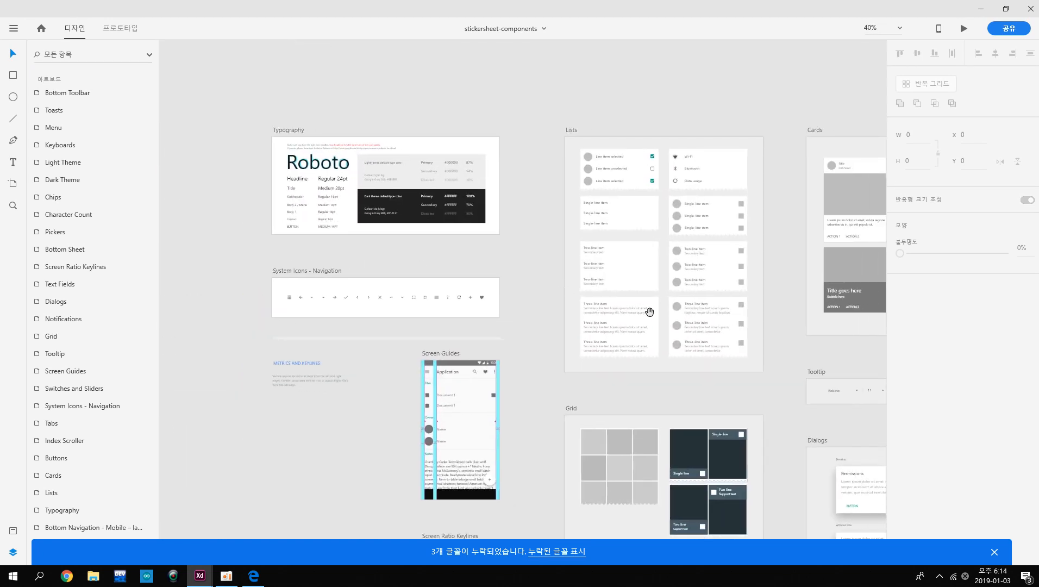
scroll(649, 311, right, 10)
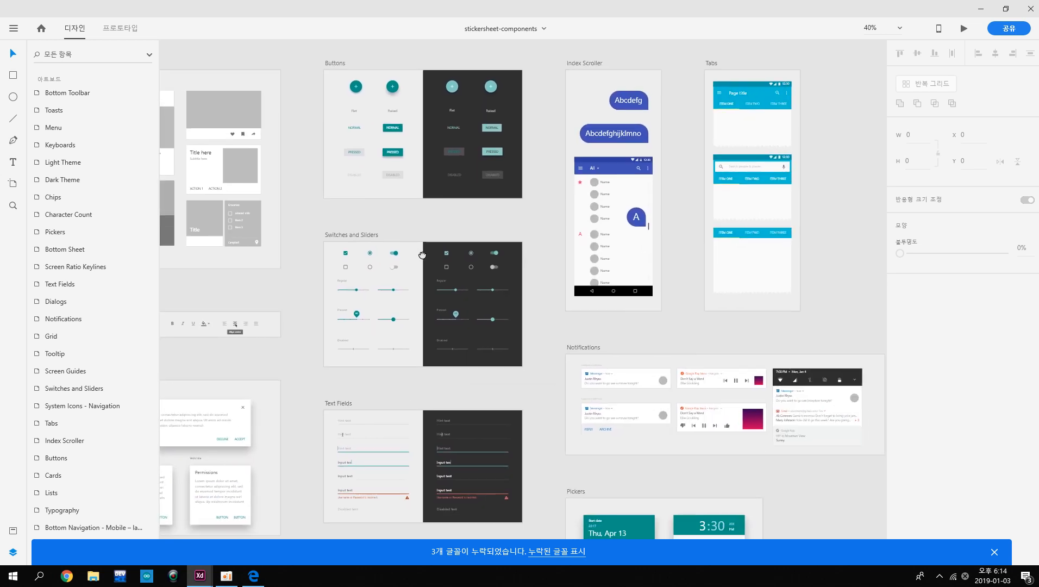
scroll(524, 302, down, 8)
scroll(380, 331, left, 5)
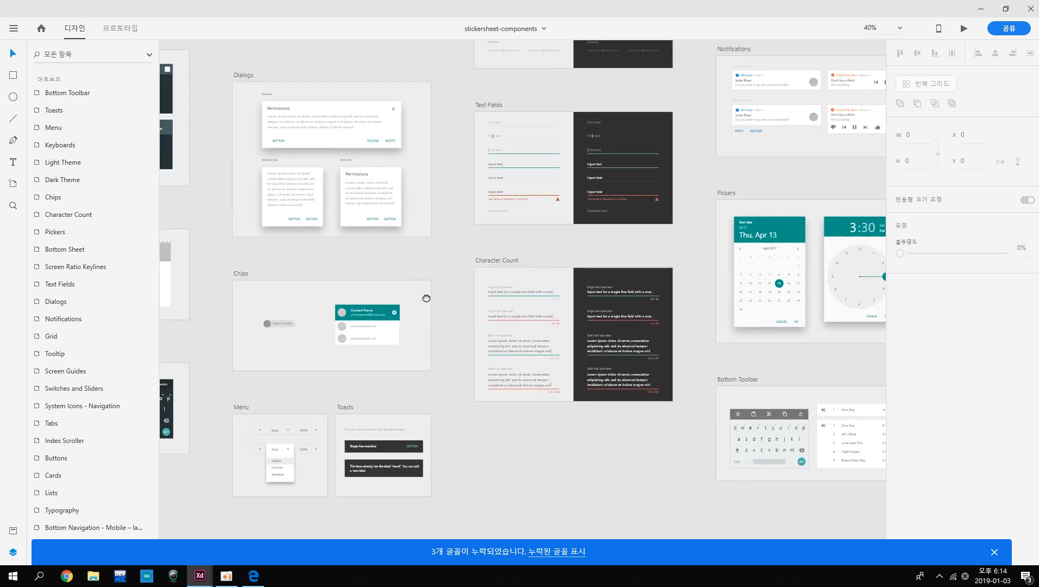
scroll(426, 297, down, 7)
scroll(426, 297, left, 10)
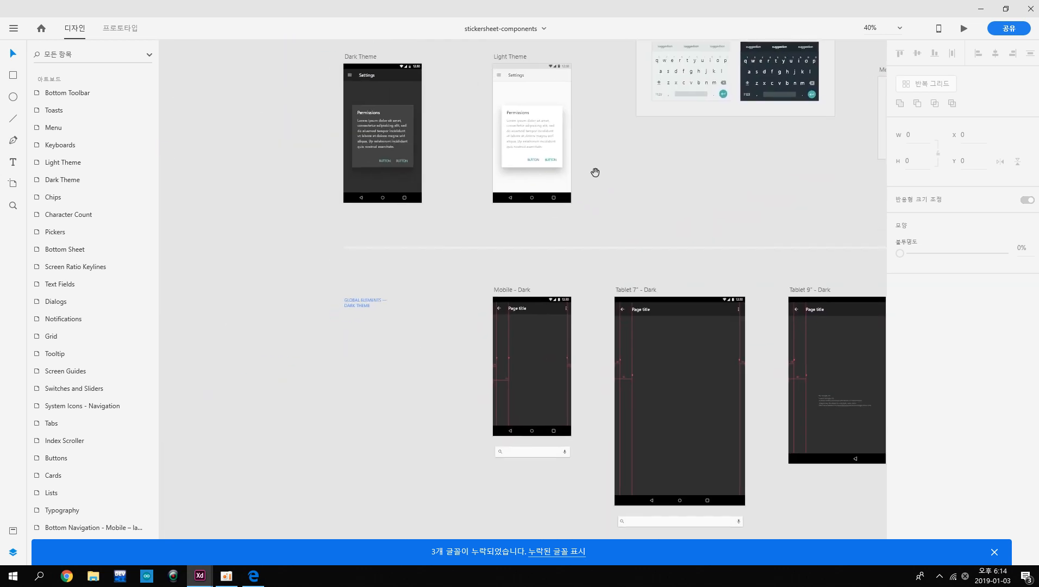
scroll(595, 173, down, 7)
scroll(595, 172, right, 7)
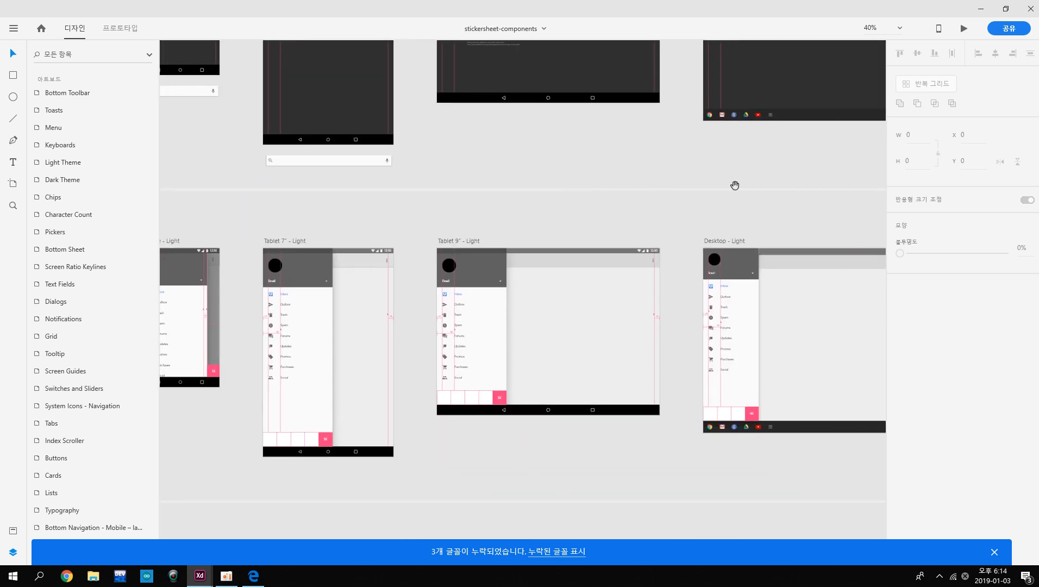
scroll(734, 185, up, 12)
scroll(705, 225, right, 5)
scroll(730, 373, left, 5)
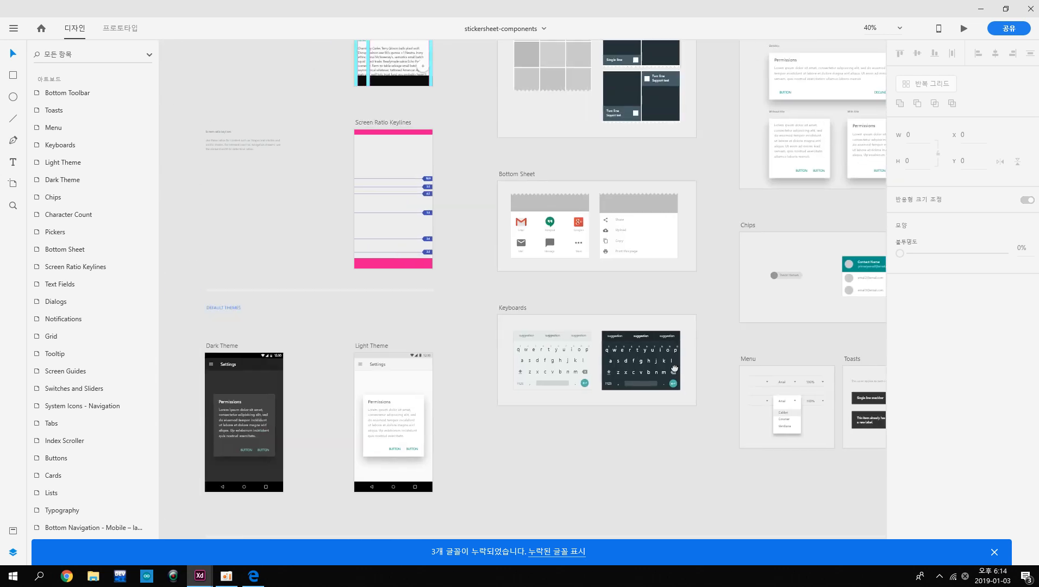
scroll(674, 369, up, 10)
scroll(626, 354, left, 4)
scroll(643, 292, right, 6)
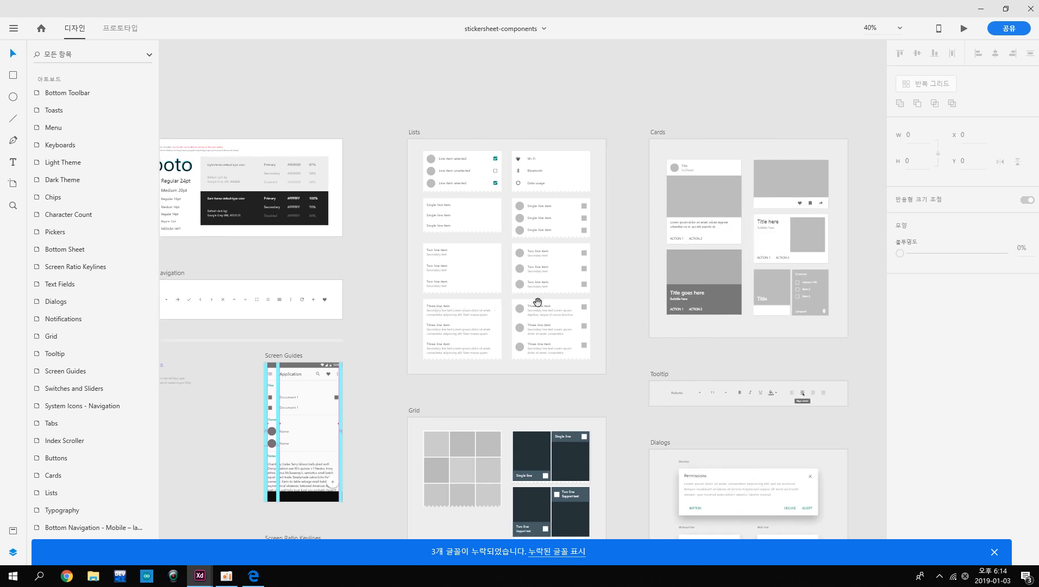
scroll(537, 302, right, 8)
scroll(427, 326, down, 5)
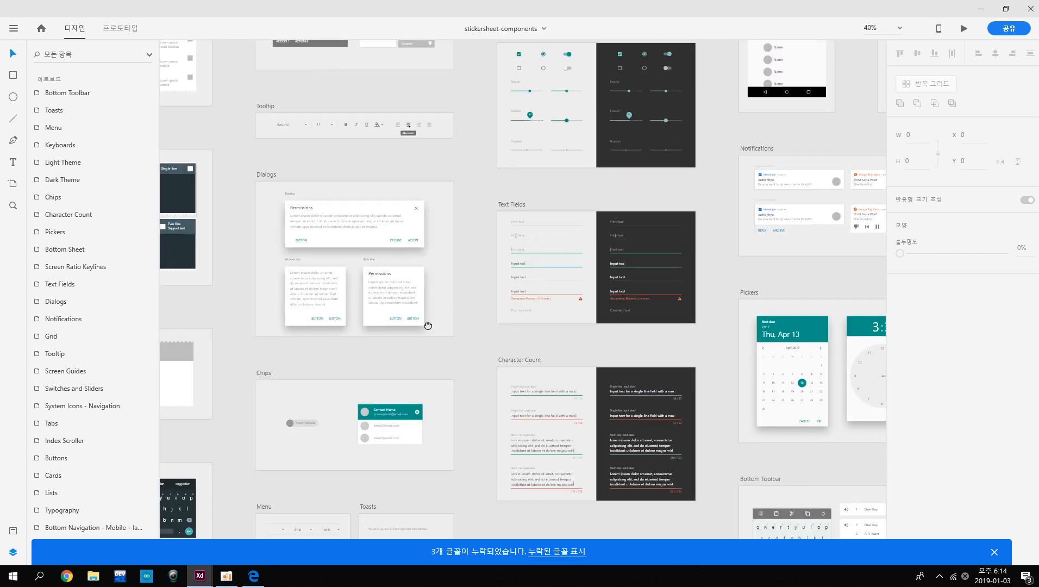
scroll(428, 326, down, 15)
scroll(512, 248, left, 8)
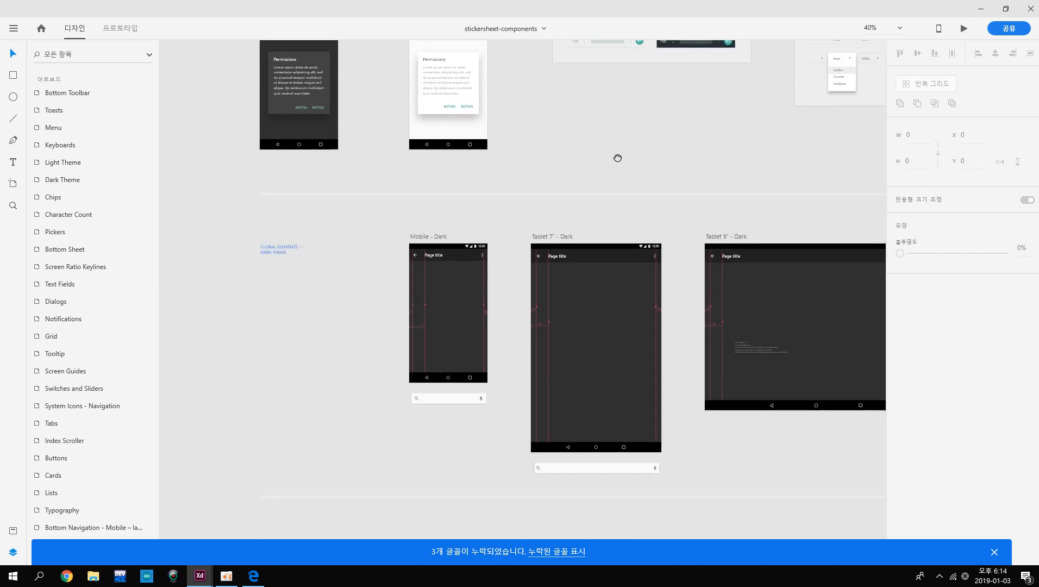
Select all elements of the Mobile - Dark artboard, including the system bar, app bar and navigation bar, and copy them
scroll(456, 299, up, 5)
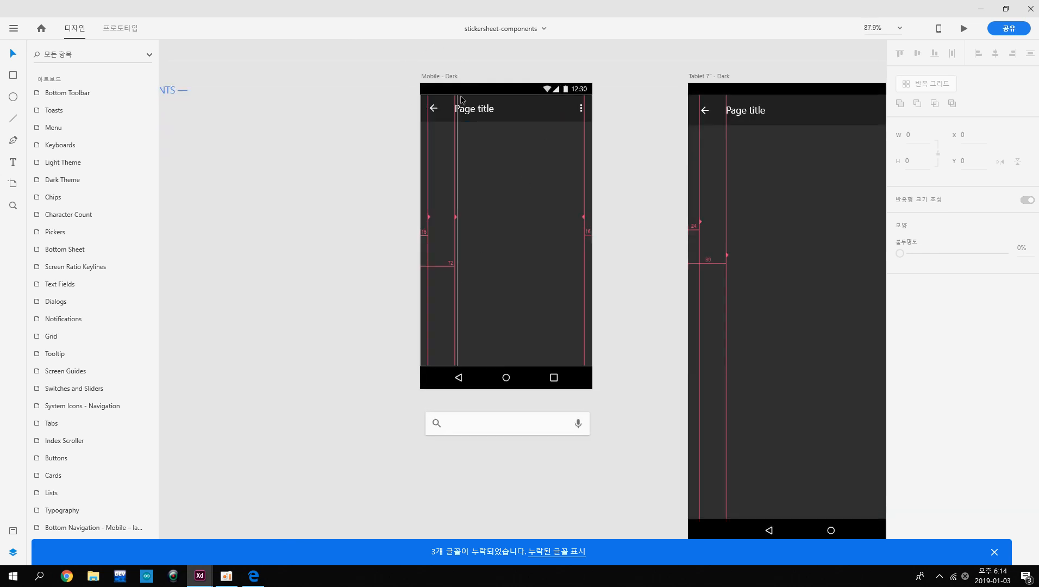
drag(390, 77, 642, 403)
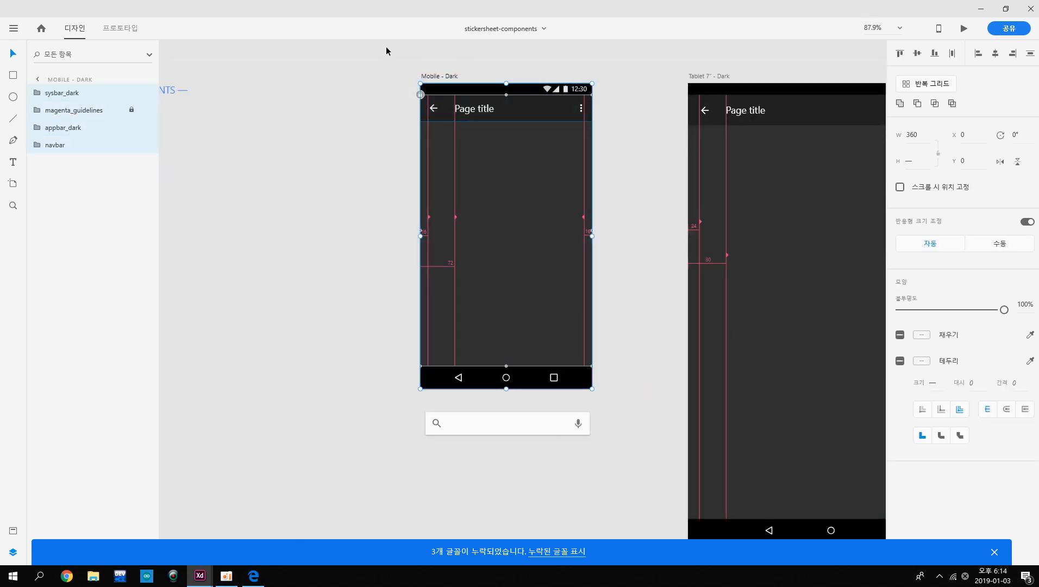
click(365, 66)
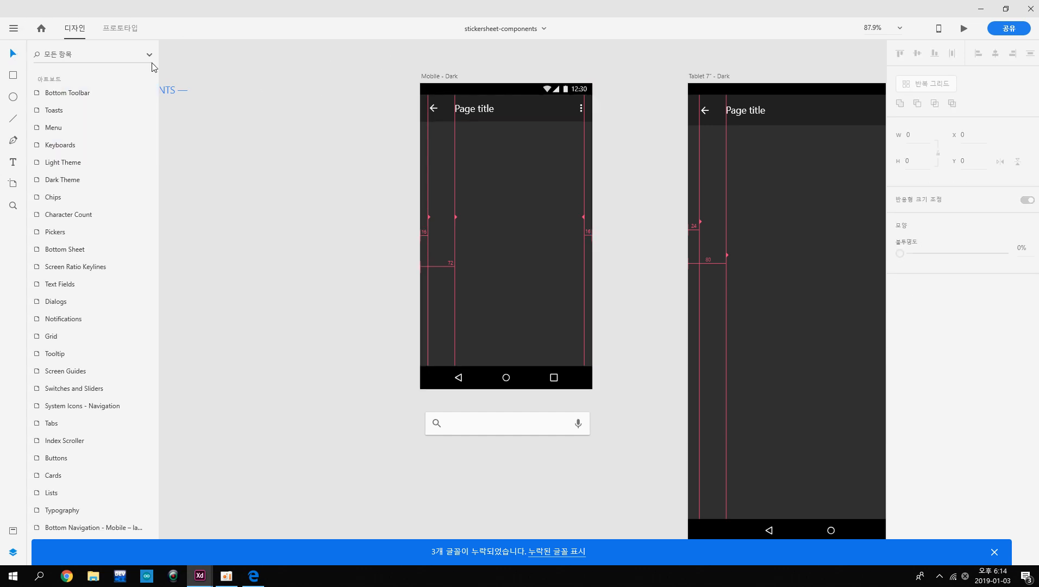
drag(389, 71, 650, 407)
click(393, 273)
drag(392, 64, 653, 387)
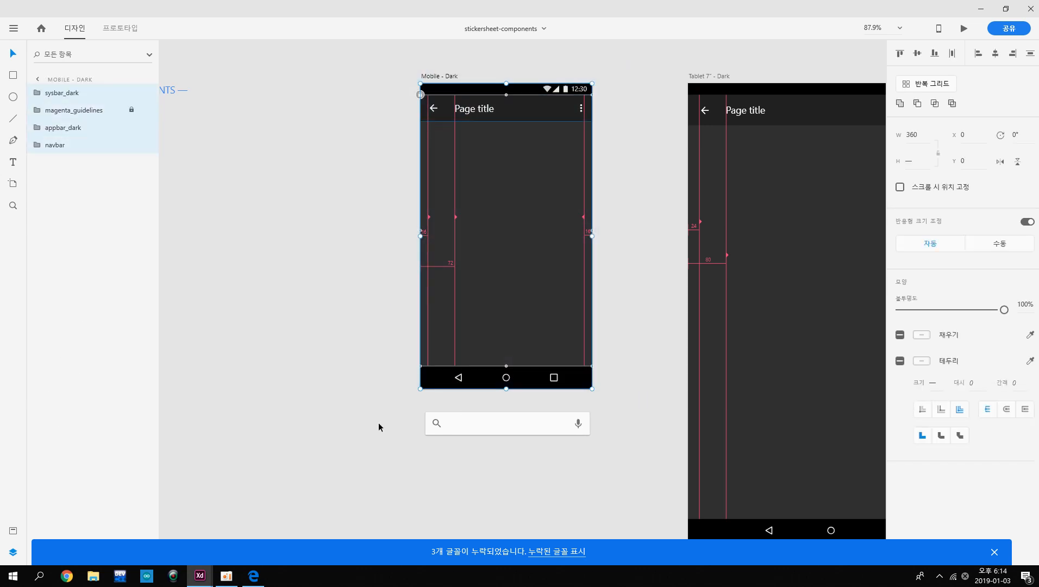
Switch to the untitled document, paste the copied bars into the Page 1 artboard and deselect them
mouse_move(200, 576)
click(166, 518)
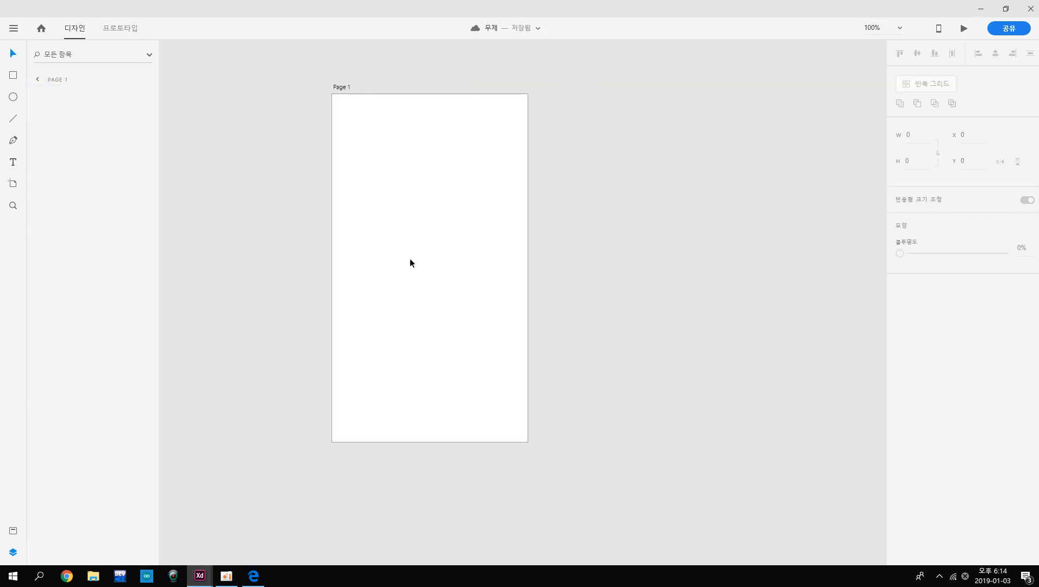
click(408, 261)
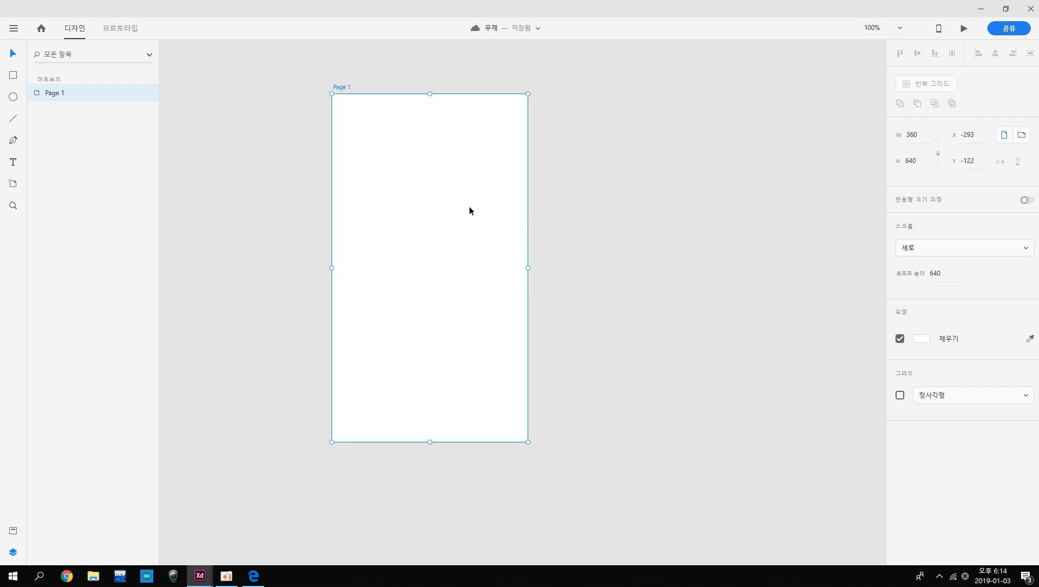
key(ctrl+v)
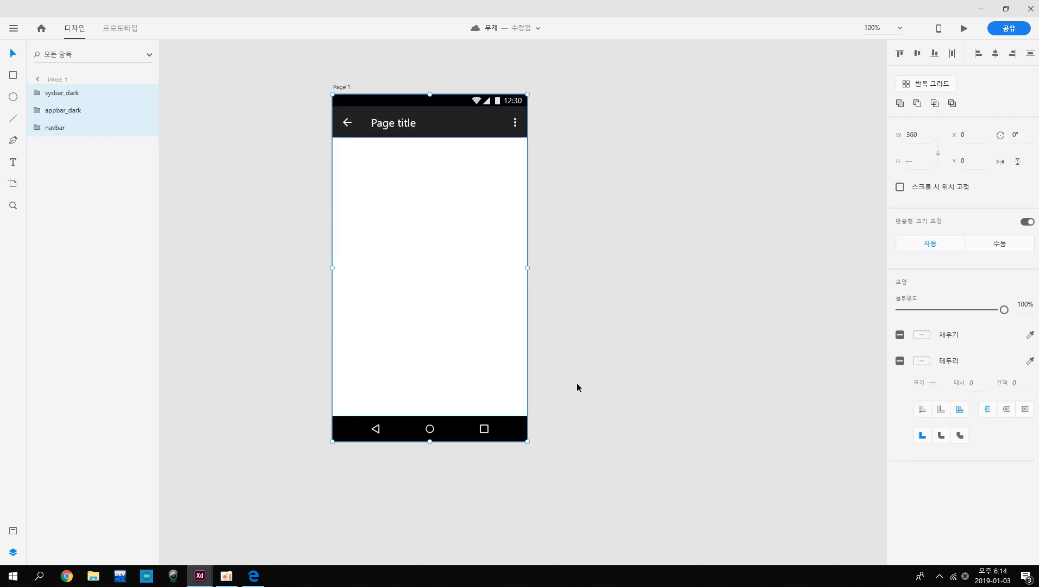
alt+click(505, 351)
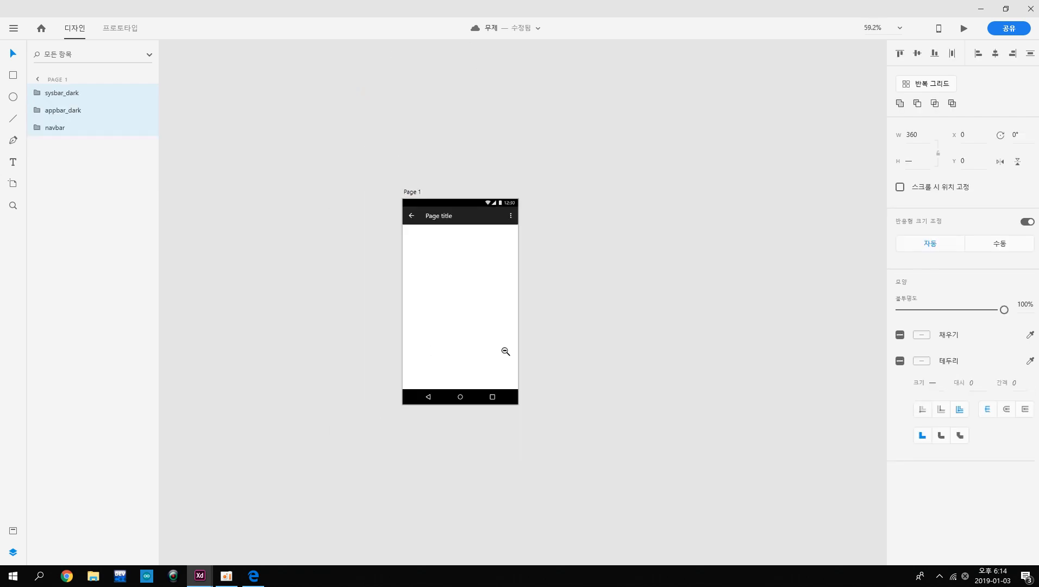
drag(496, 315, 357, 247)
click(304, 249)
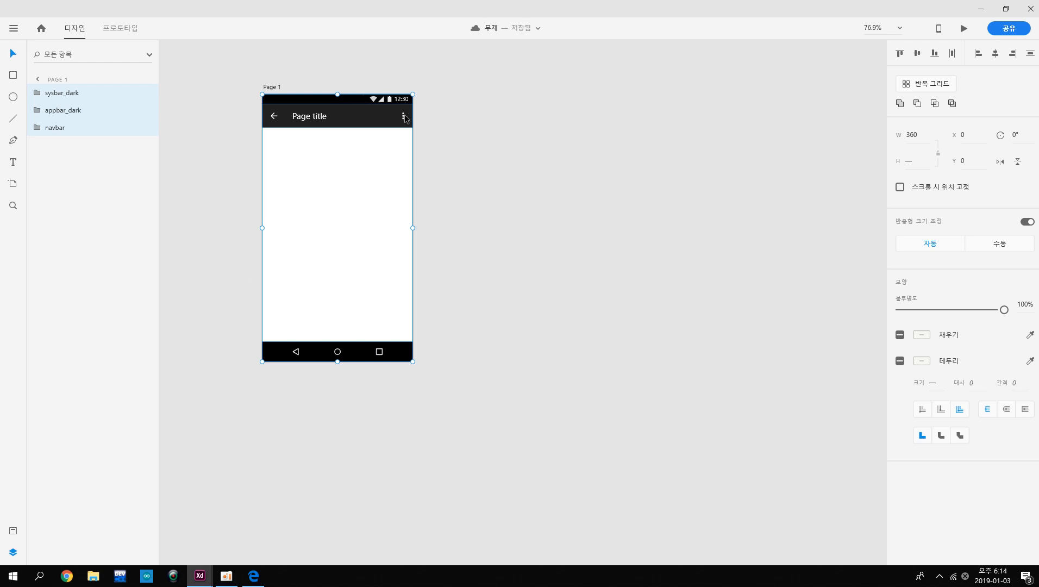
click(200, 193)
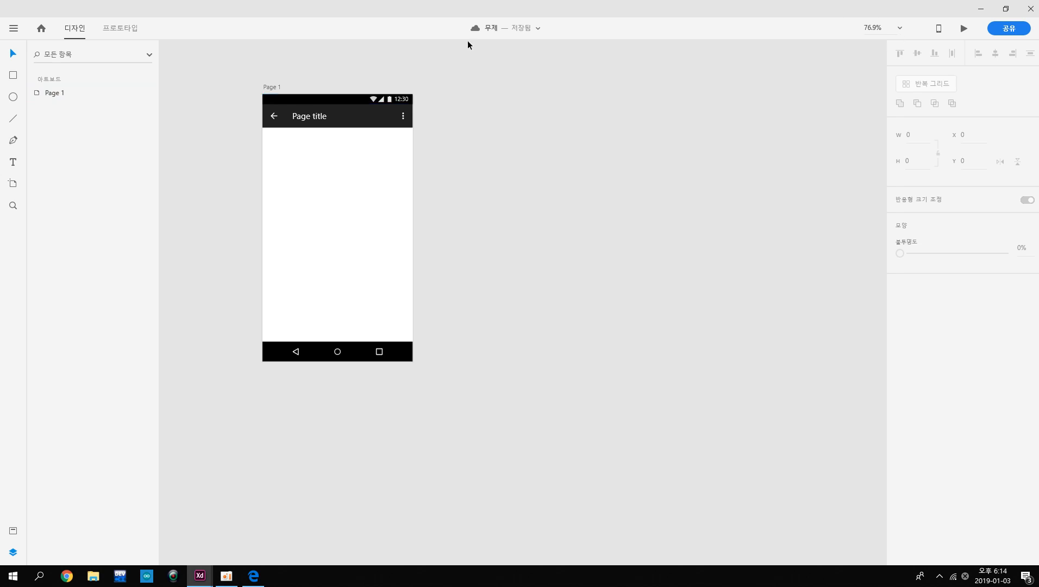
Try to duplicate the system bar, app bar and navigation bar groups within Page 1
click(293, 99)
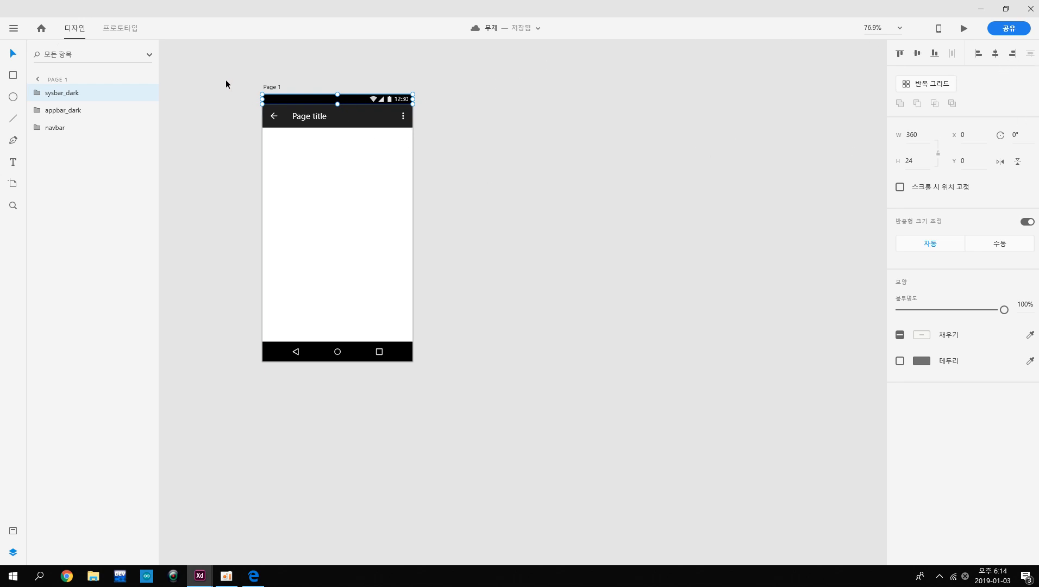
drag(227, 83, 509, 420)
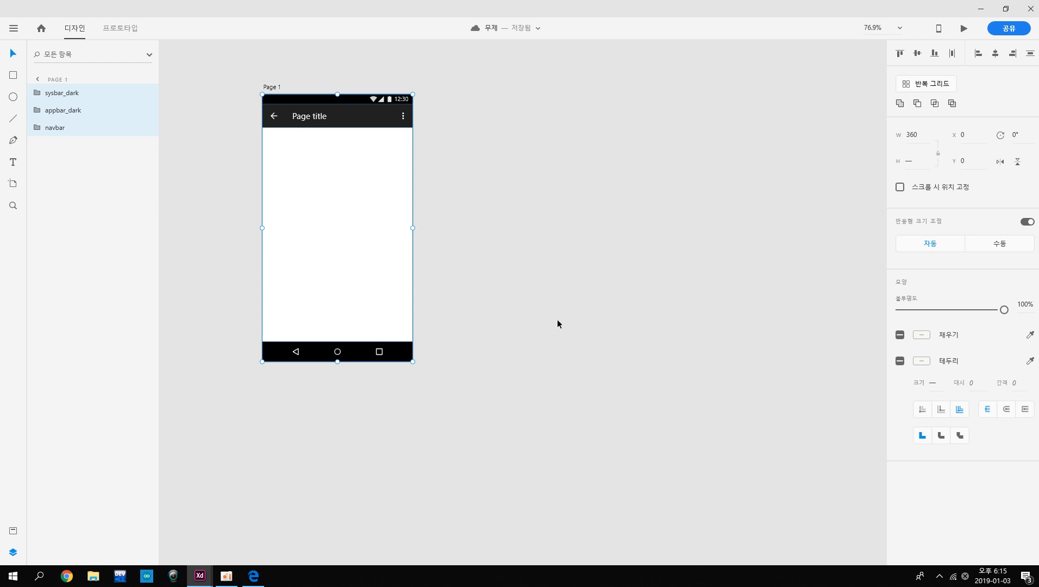
key(ctrl+d)
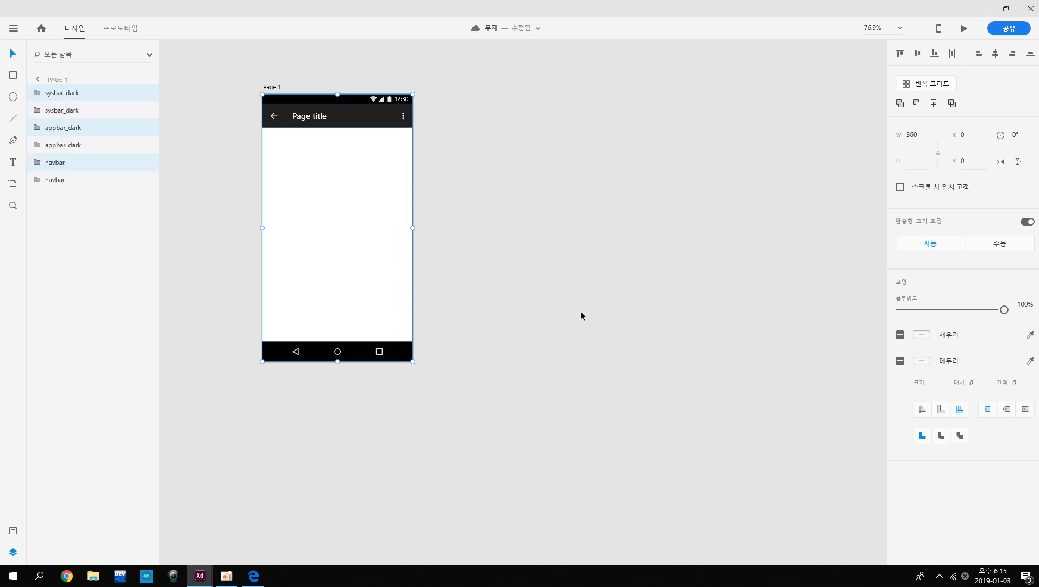
Duplicate the whole Page 1 artboard with its bars
click(275, 88)
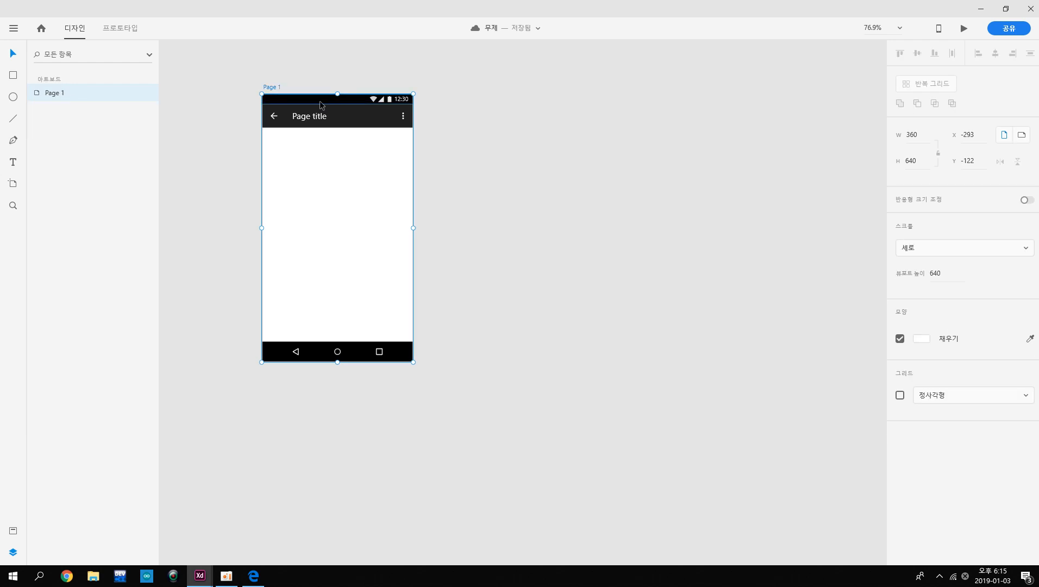
key(ctrl+d)
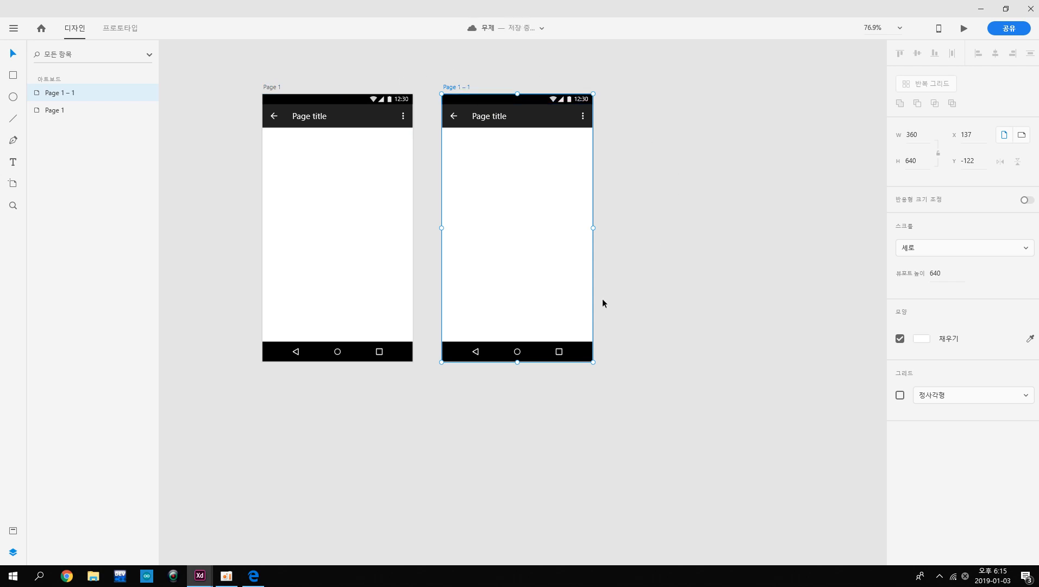
click(576, 242)
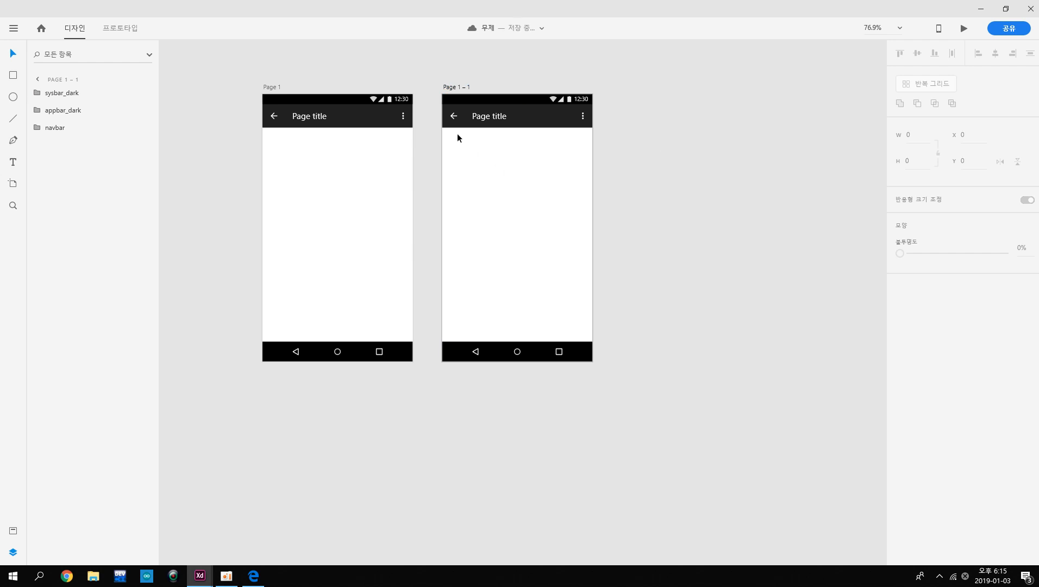
Widen the duplicated Page 1 – 1 artboard to about 937, keeping its height
click(459, 87)
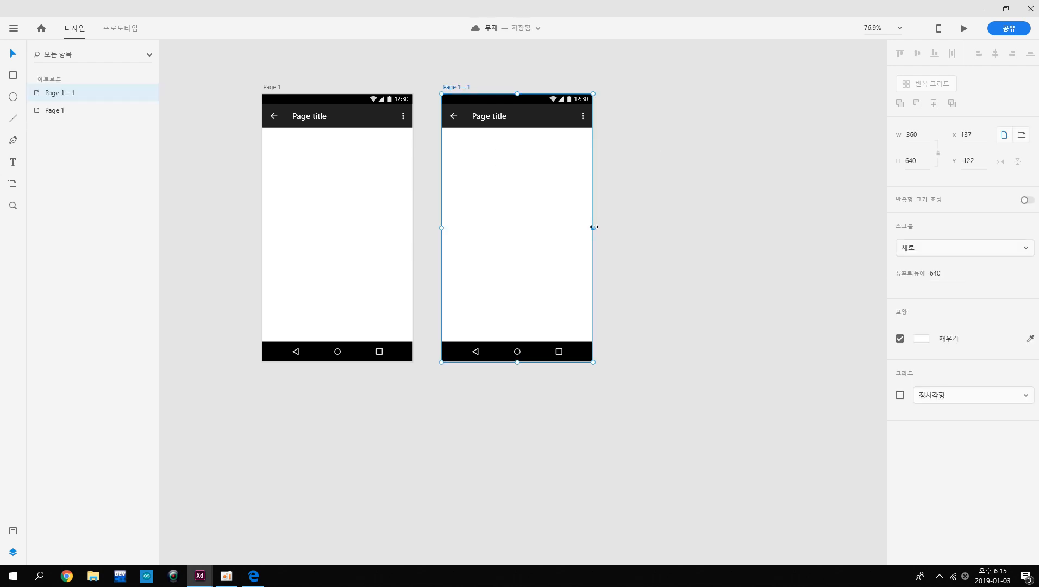
drag(593, 228, 833, 241)
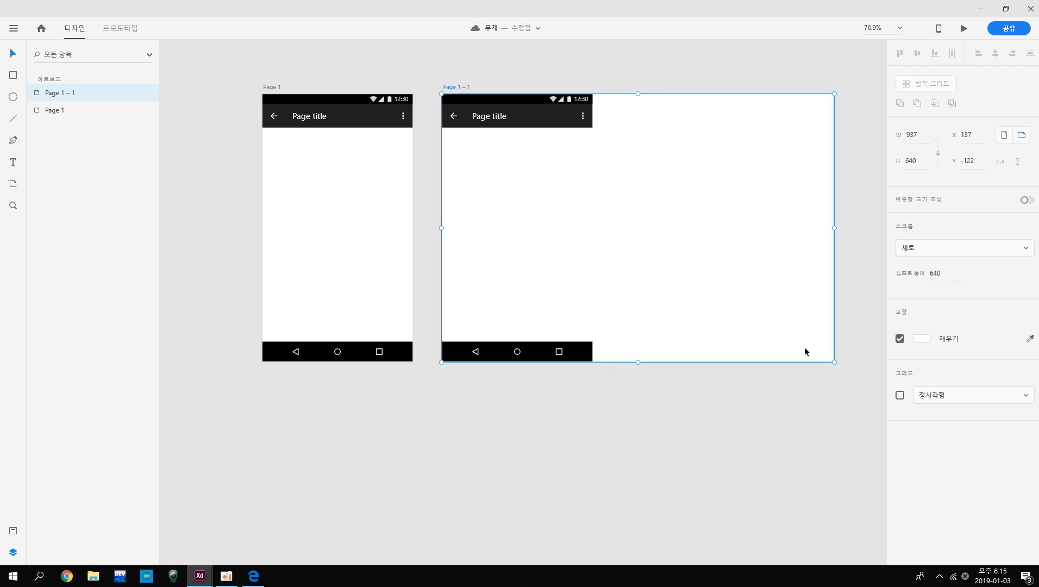
click(676, 397)
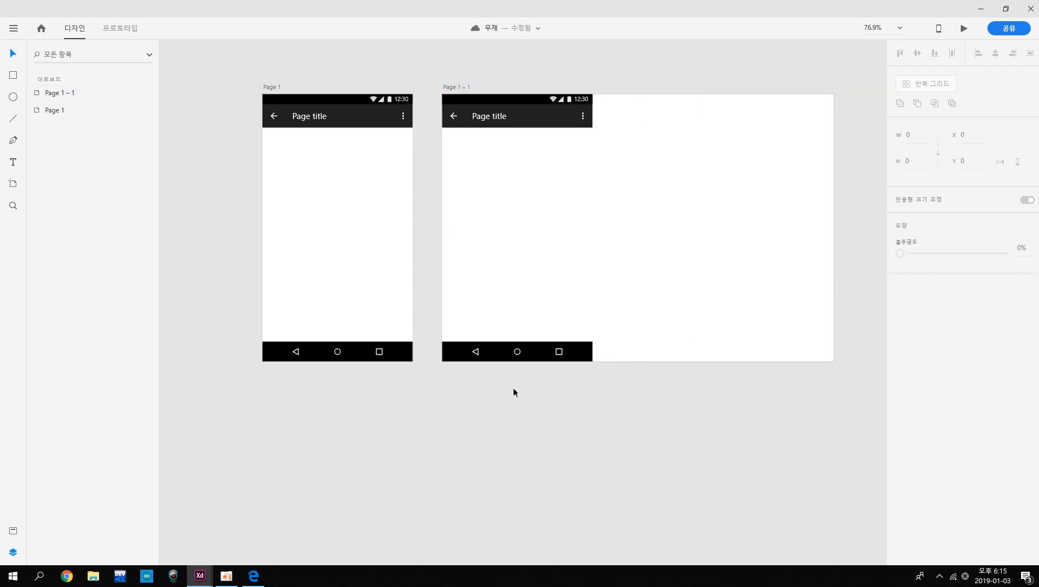
Stretch the system bar, app bar and navigation bar groups of Page 1 – 1 to the artboard's full width of 937
drag(513, 389, 470, 383)
drag(434, 81, 641, 421)
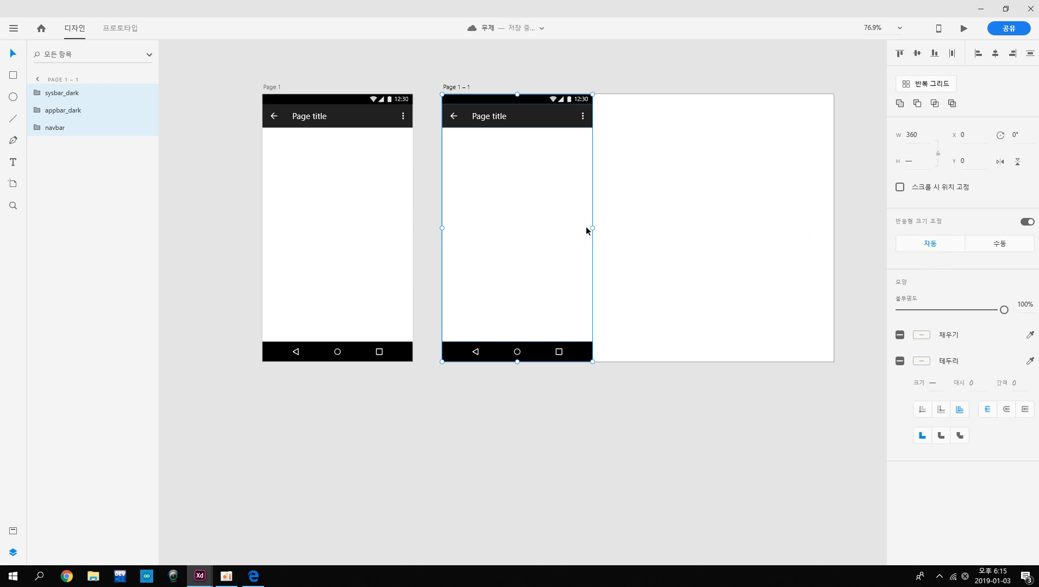
drag(593, 227, 835, 226)
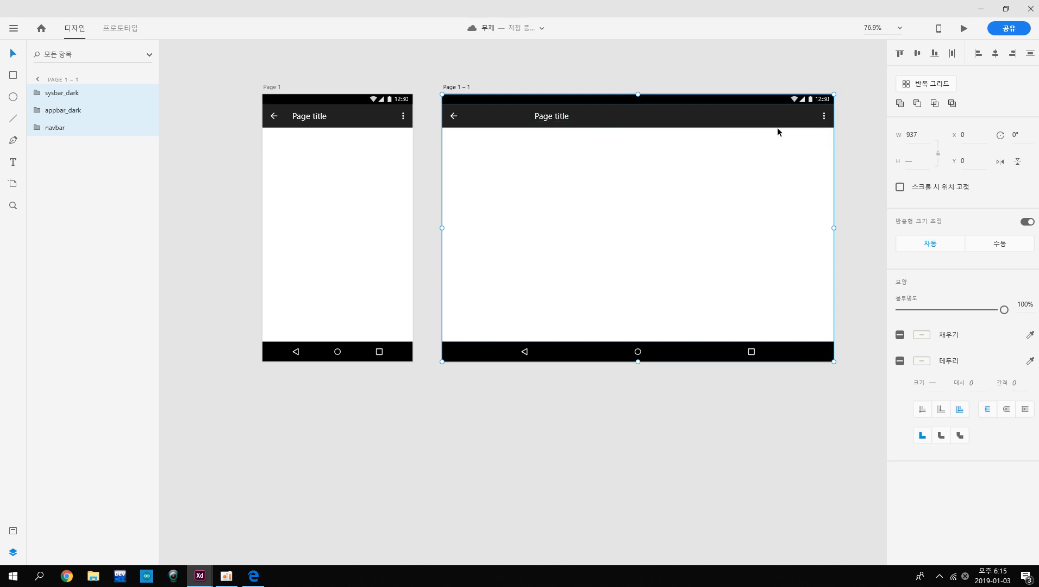
click(860, 141)
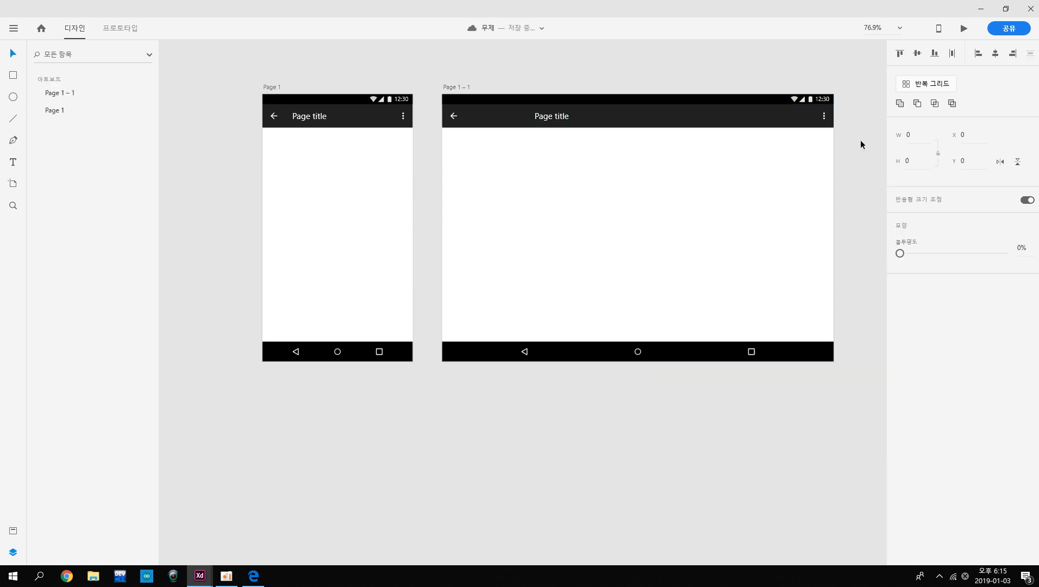
Move the Page Title text in Page 1 – 1's app bar close to the back arrow
click(554, 118)
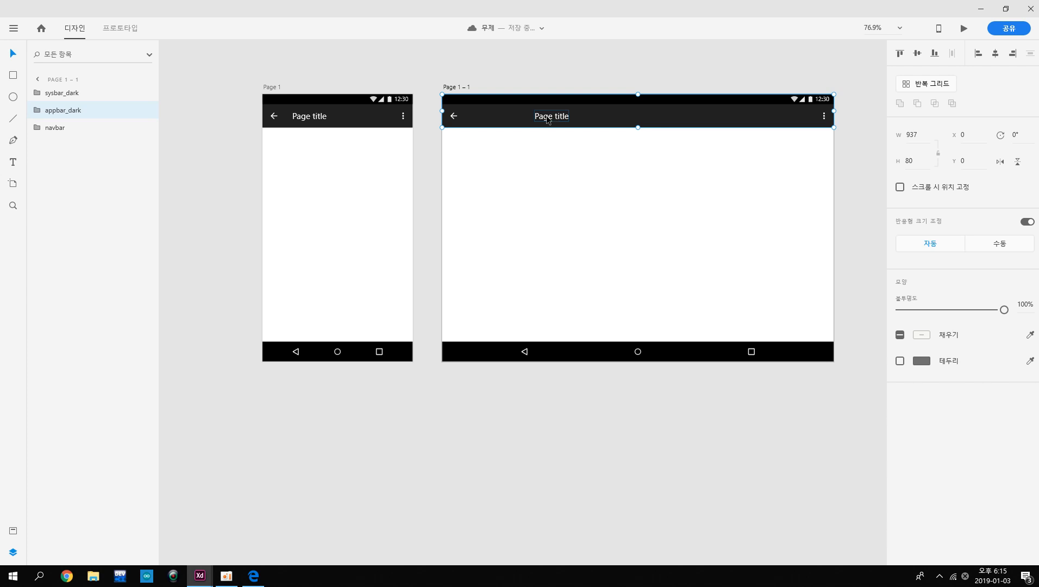
double_click(549, 119)
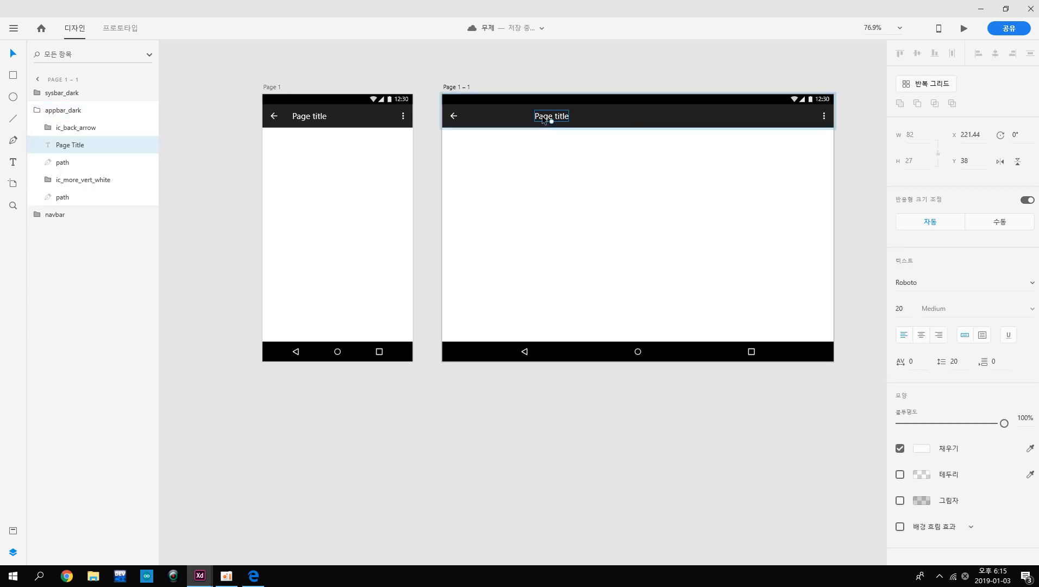
drag(544, 118, 479, 119)
click(860, 204)
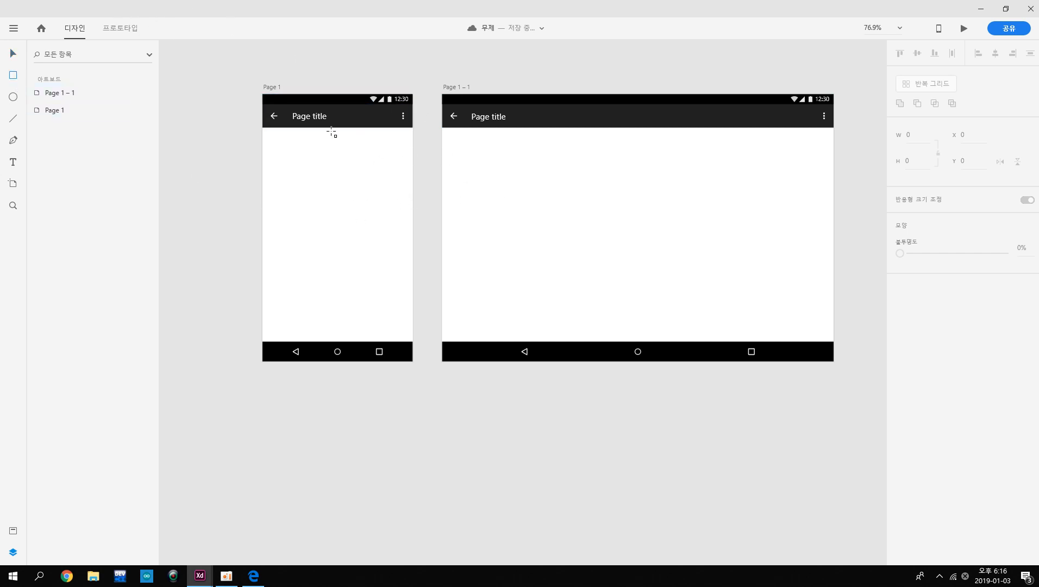
Draw a rectangle about 175 by 108 on Page 1 and add the text "page1" below it, aligned with its left edge
drag(310, 183, 383, 227)
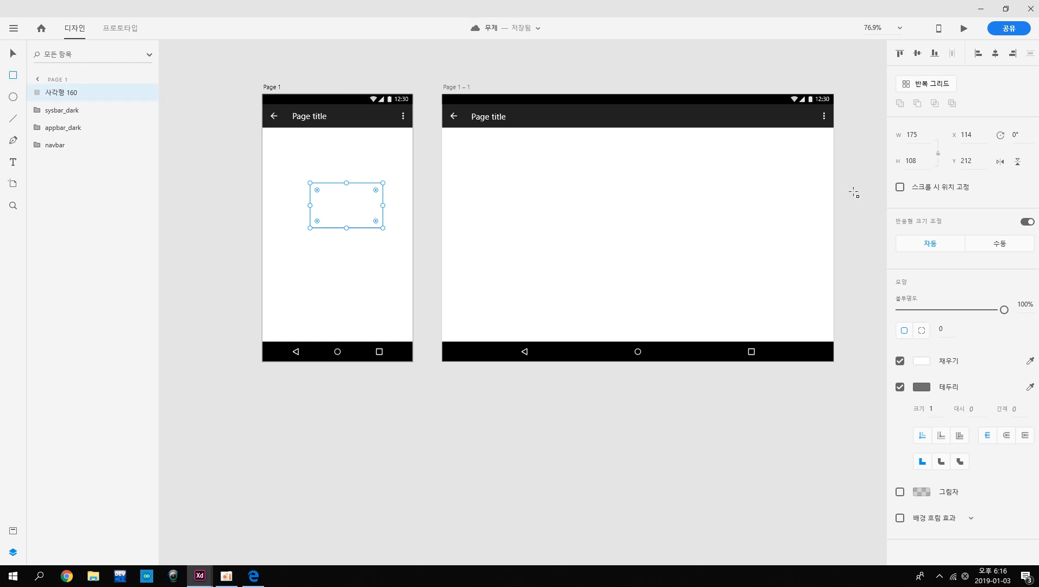
click(21, 161)
click(343, 265)
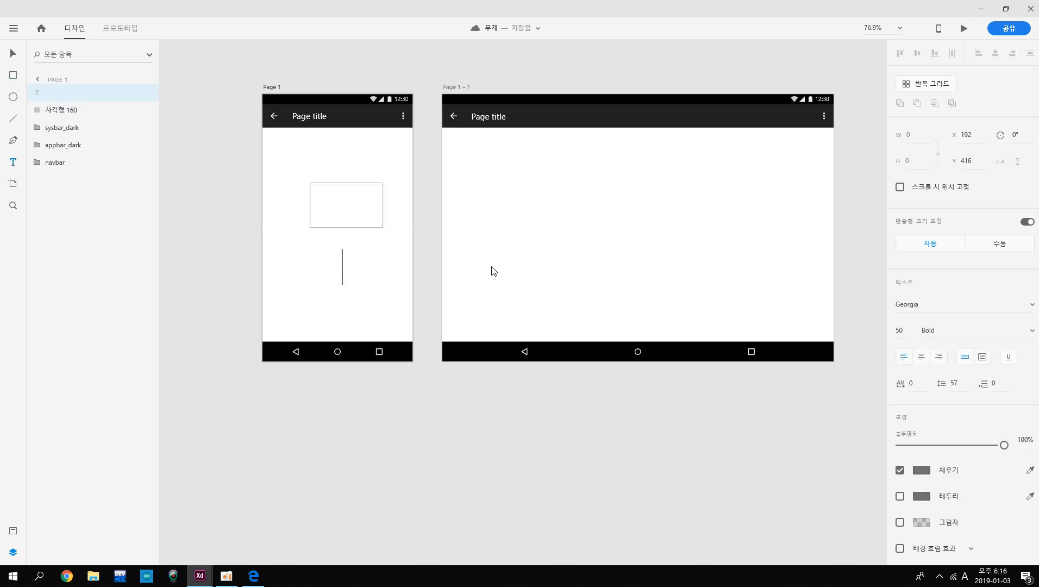
text(page1)
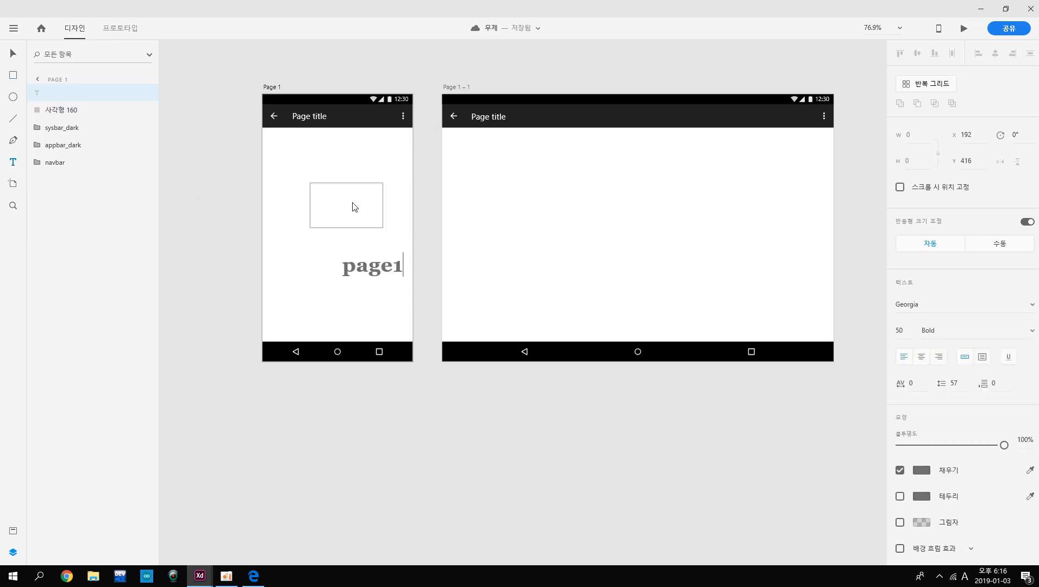
click(13, 54)
drag(371, 261, 343, 260)
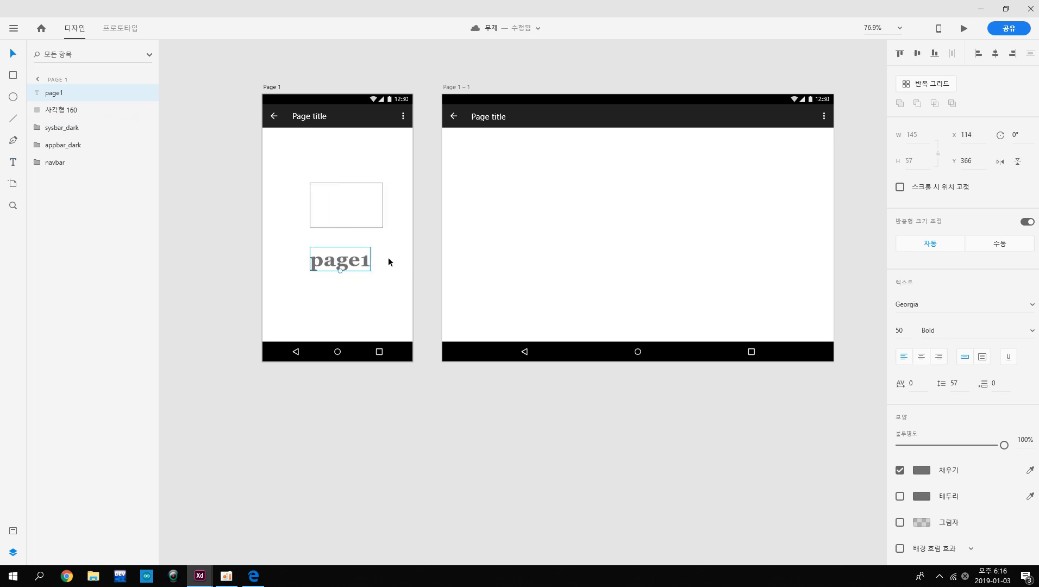
Place a copy of the page1 text in the horizontal middle of Page 1 – 1 and change it to "page2"
key(ctrl+d)
drag(366, 271, 637, 262)
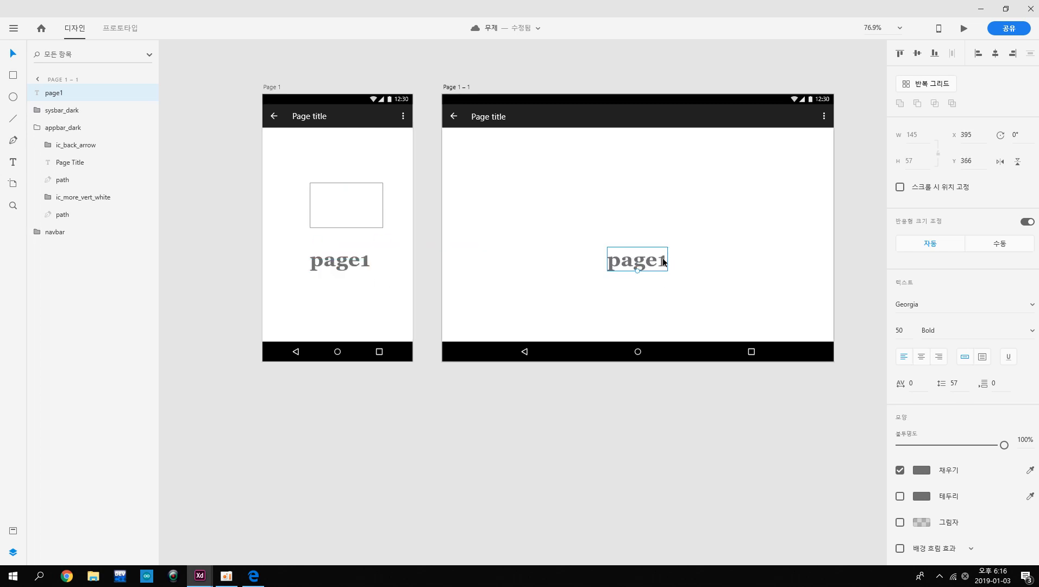
double_click(663, 261)
click(665, 265)
key(BackSpace)
text(2)
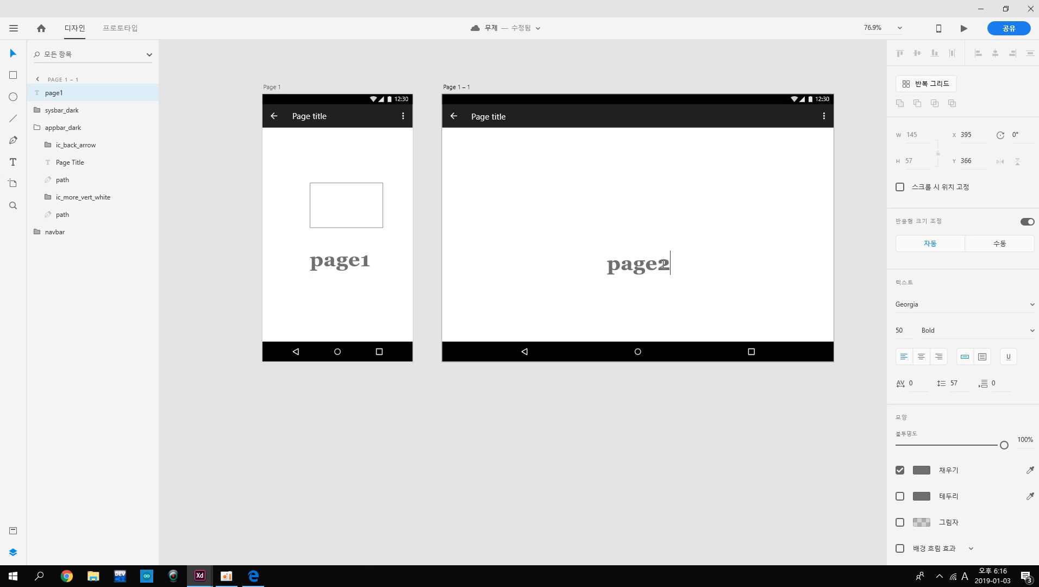
key(Escape)
click(662, 450)
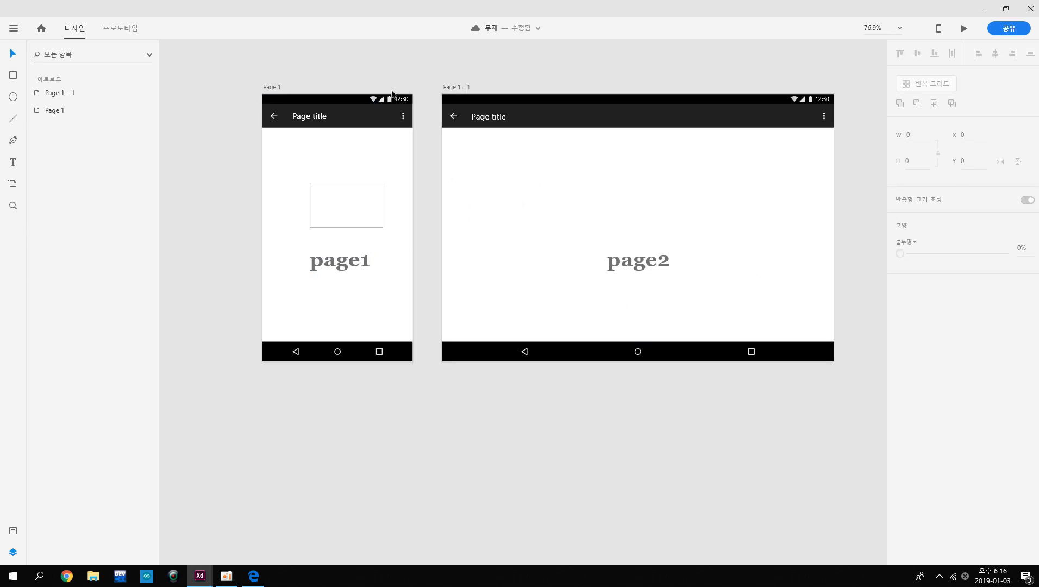
Switch to prototype mode and link the rectangle on Page 1 to the Page 1 – 1 artboard
scroll(182, 149, up, 2)
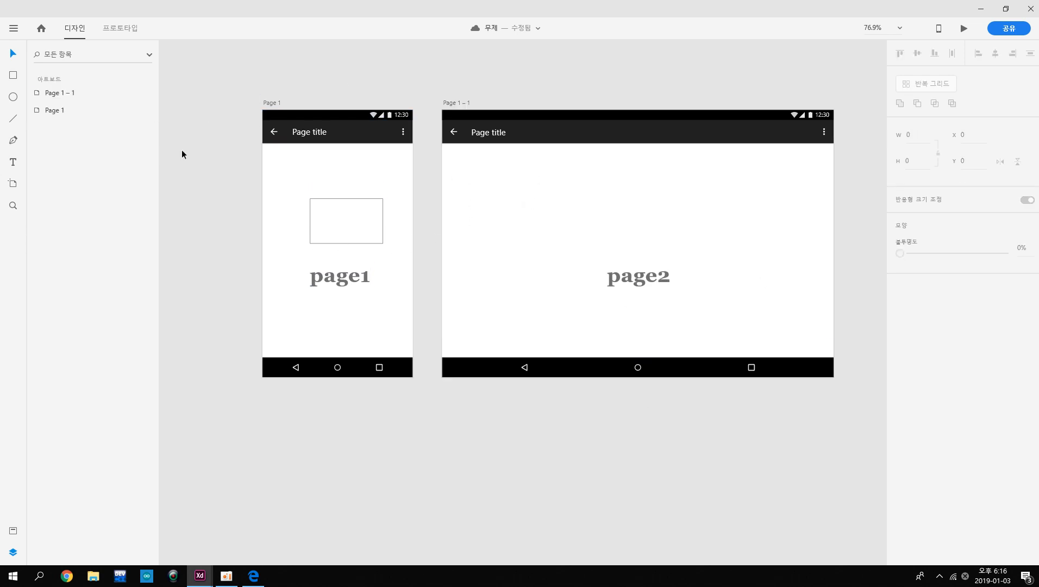
click(122, 30)
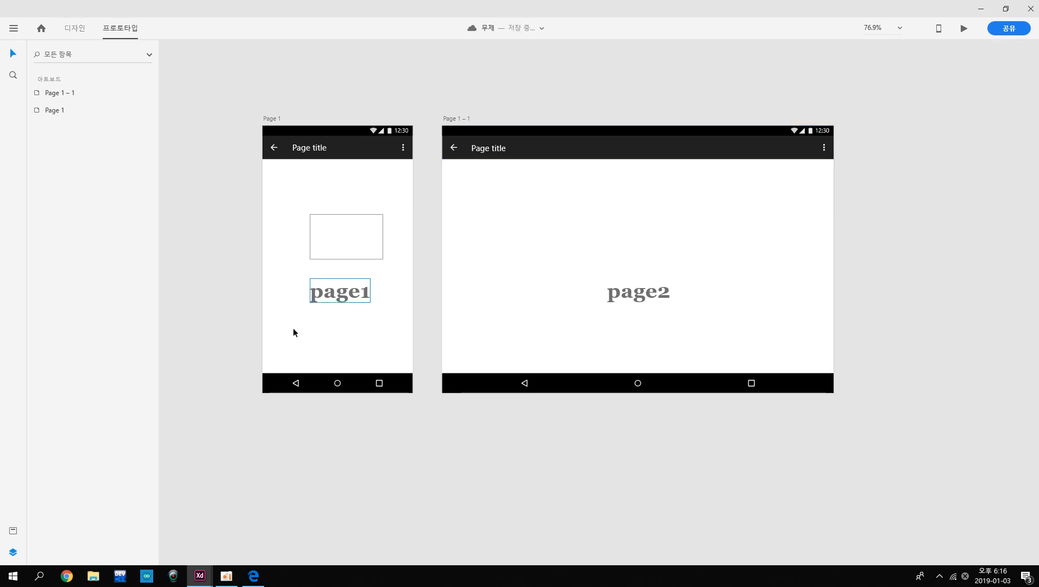
click(340, 237)
drag(341, 236, 441, 236)
drag(441, 234, 441, 234)
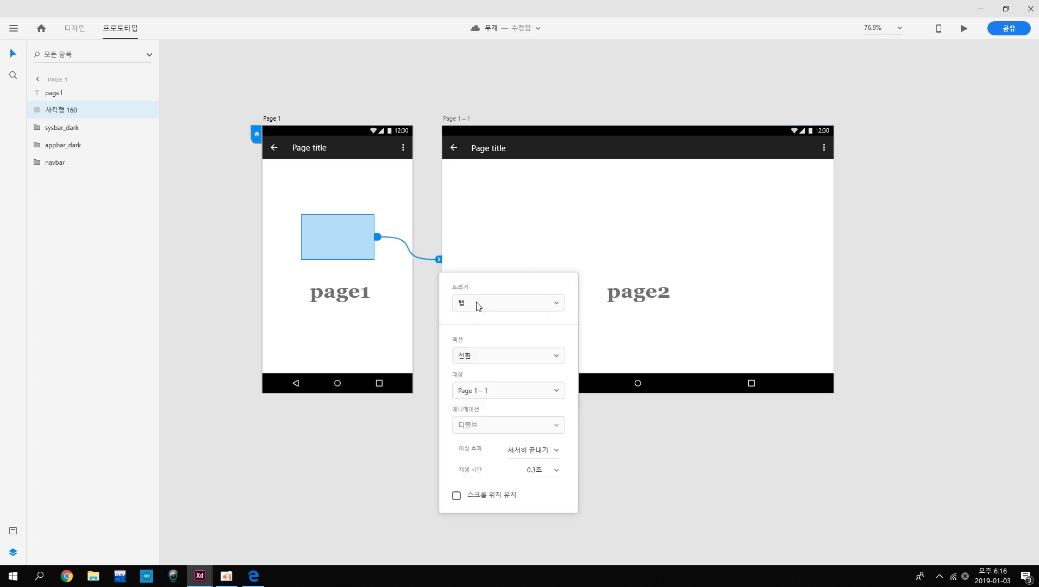
Examine the trigger and action options available for the rectangle's link
click(472, 304)
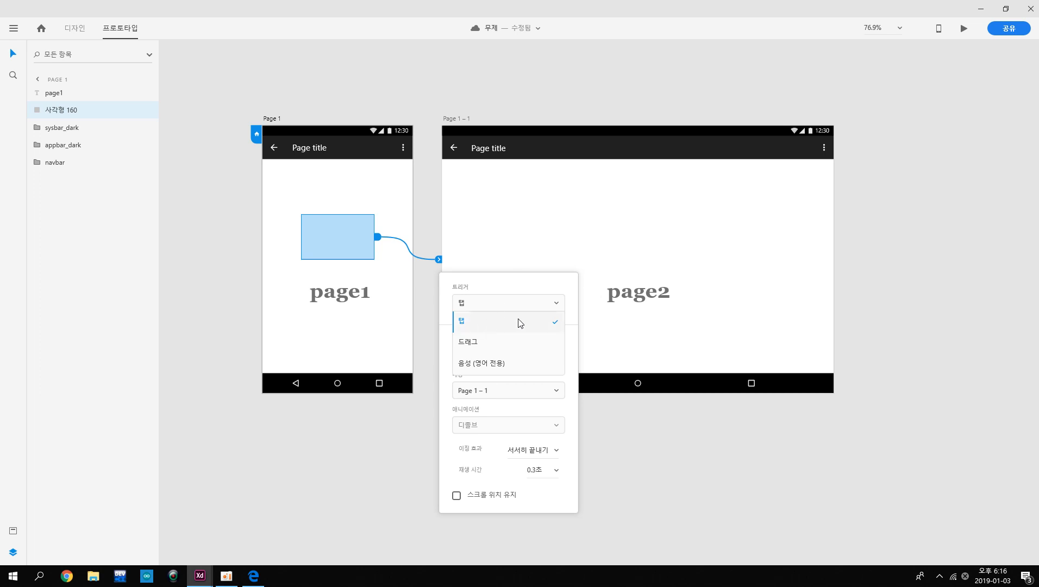
click(498, 307)
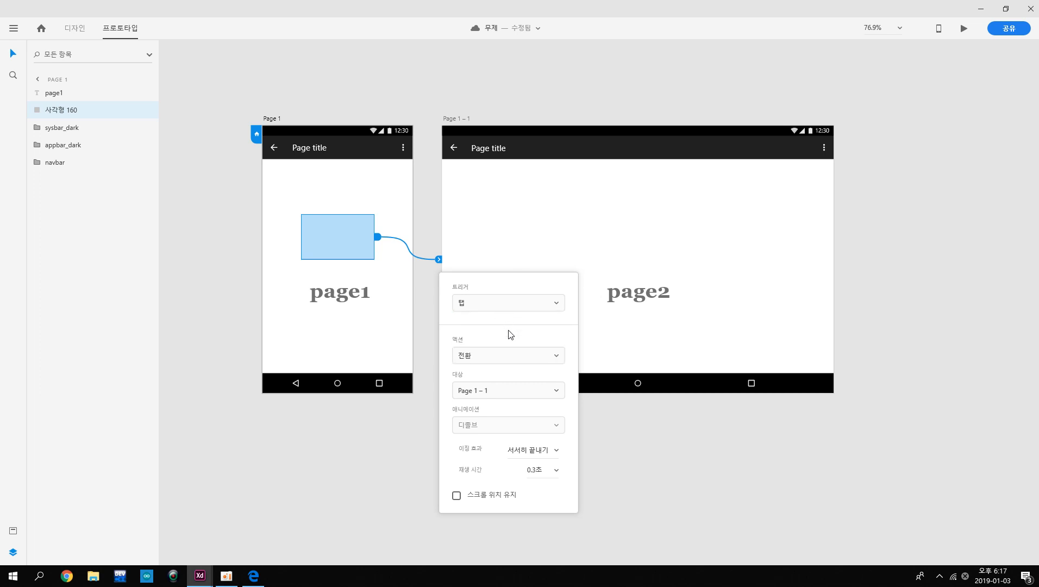
click(499, 356)
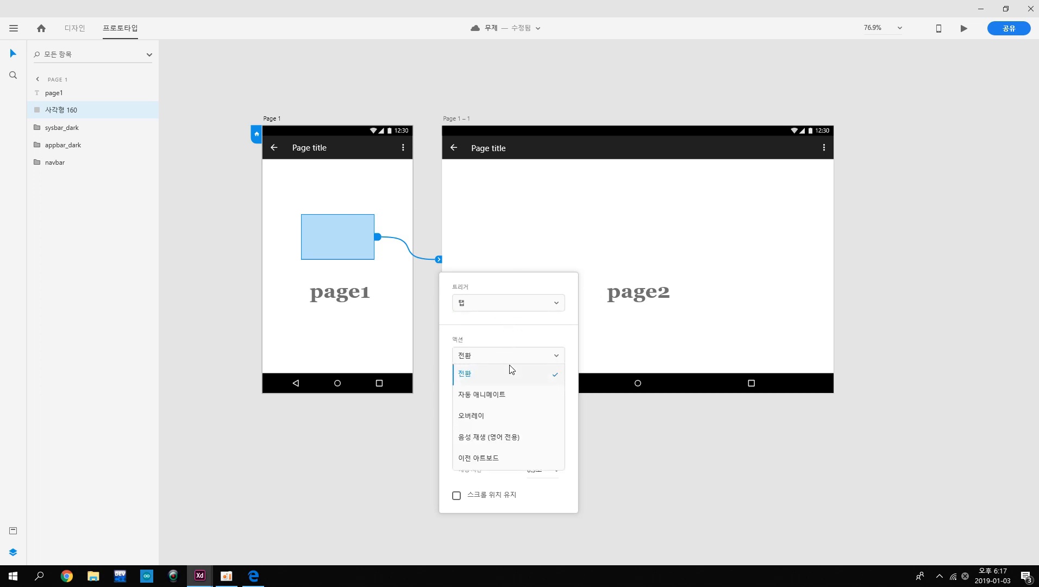
click(469, 355)
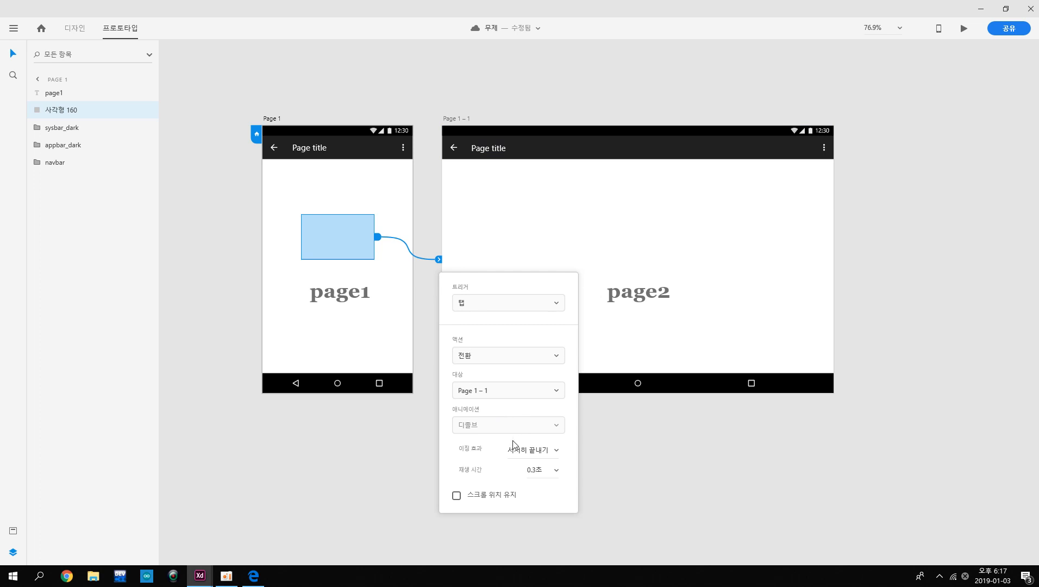
click(650, 487)
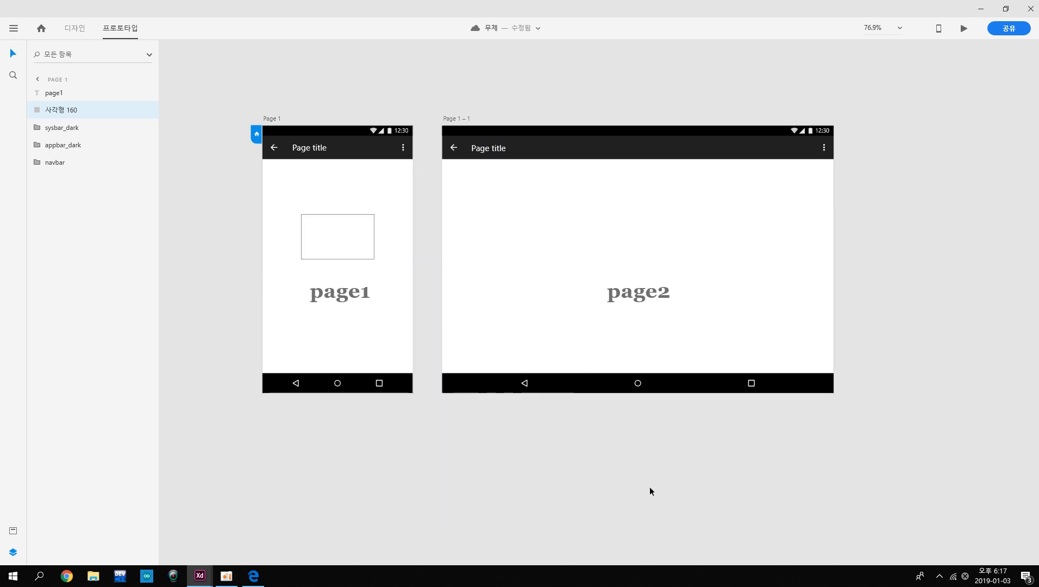
Preview the prototype, follow the rectangle's link from Page 1, and close the preview
click(964, 29)
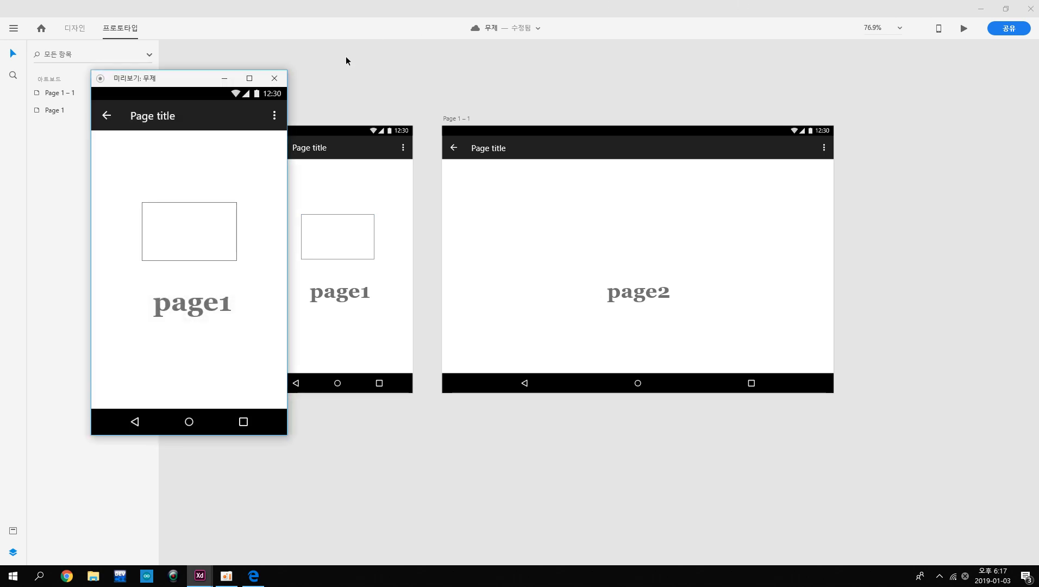
click(192, 234)
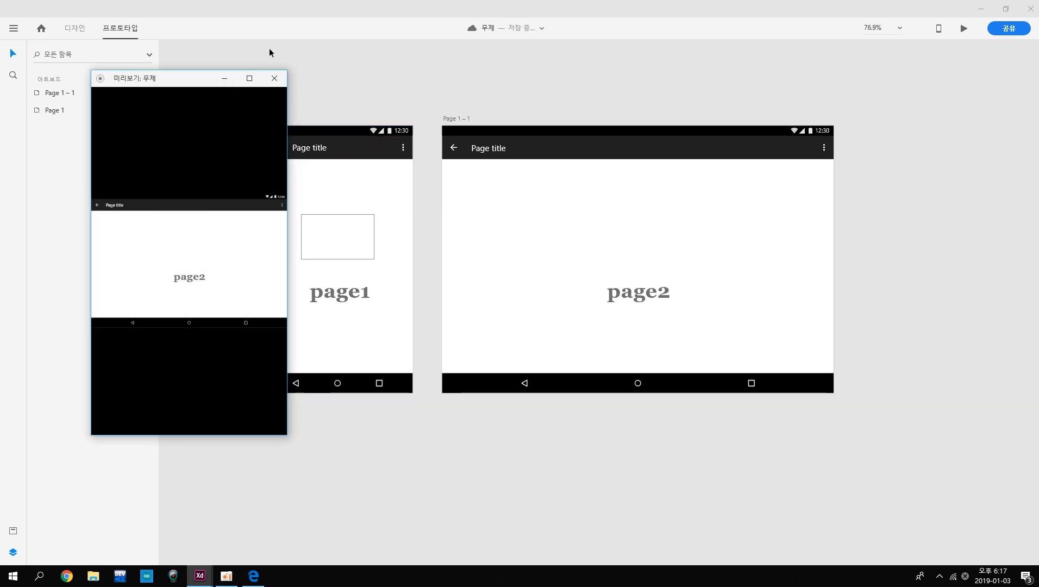
click(272, 78)
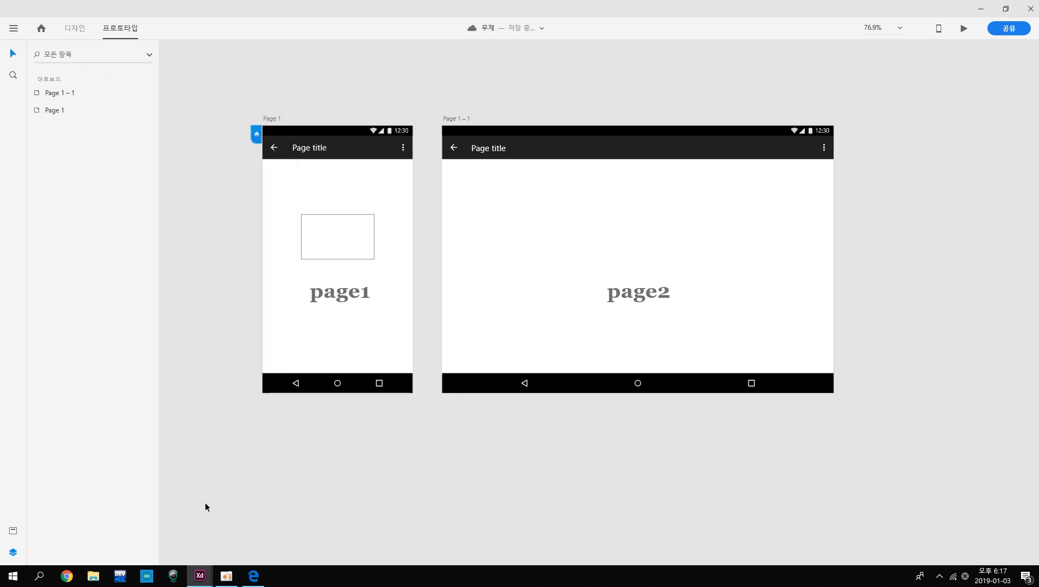
Return to design mode and open the recent file 스마트출결.xd in a maximized window
click(68, 29)
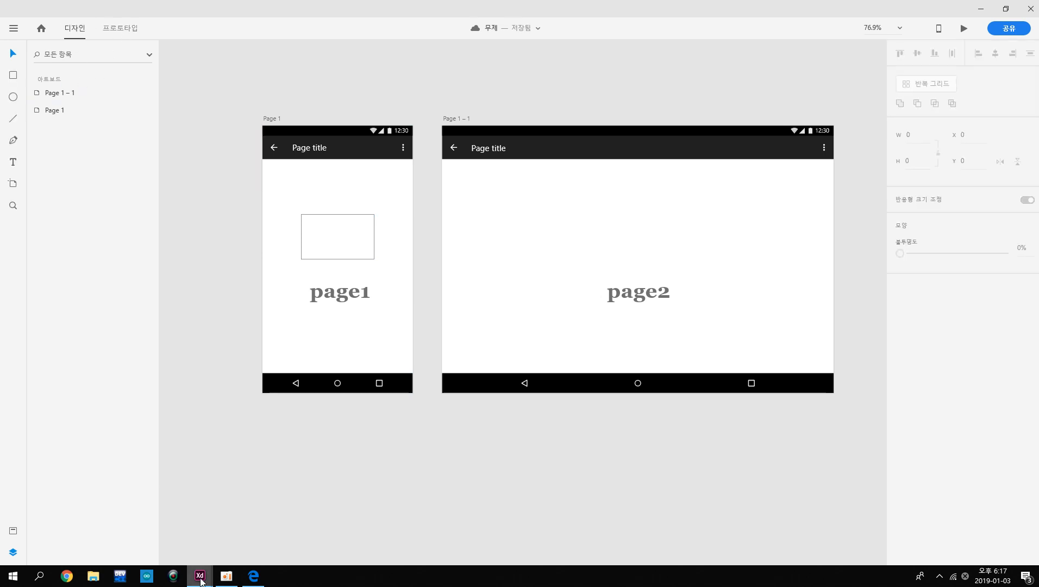
mouse_move(200, 575)
click(13, 29)
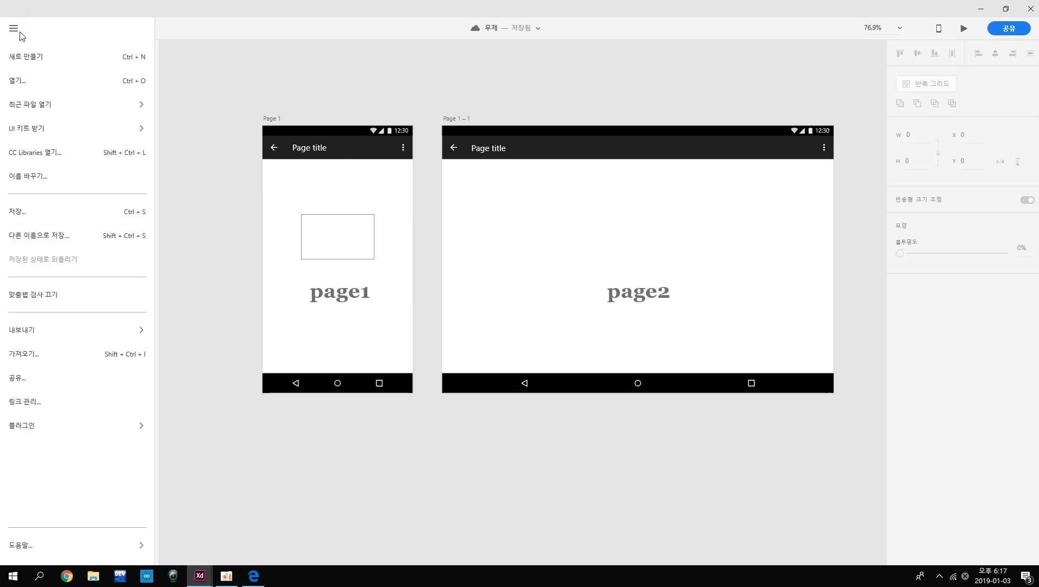
click(68, 87)
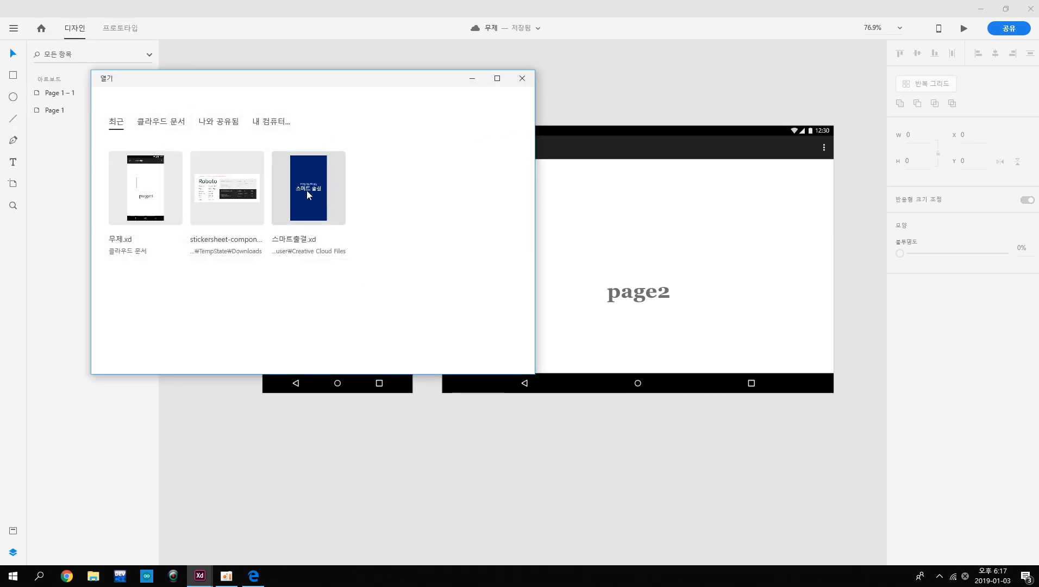
click(306, 191)
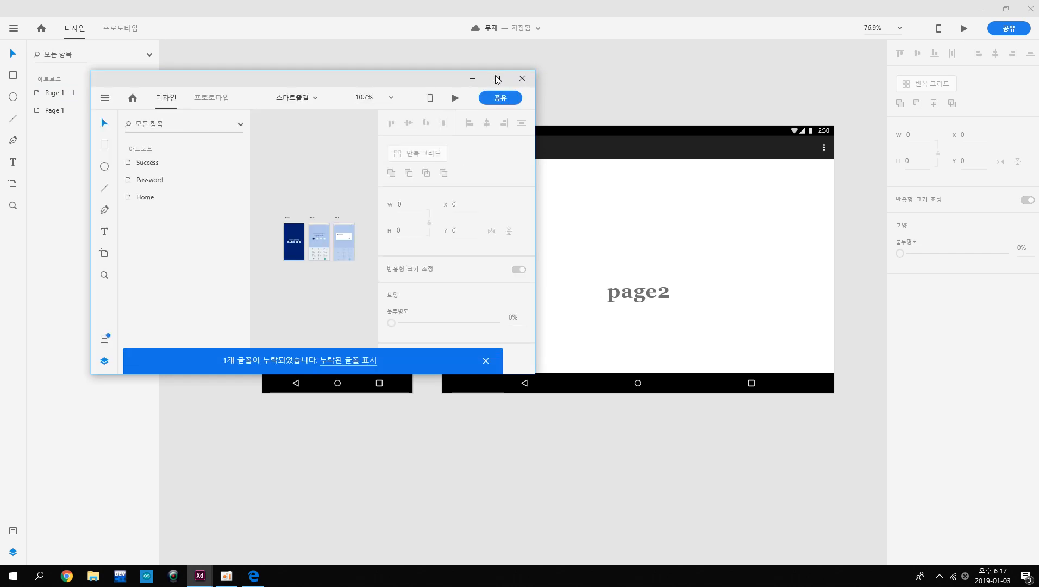
click(497, 79)
Preview the 스마트출결 prototype, go through the number keypad and the 확인 dialog, and close the preview
scroll(228, 220, up, 4)
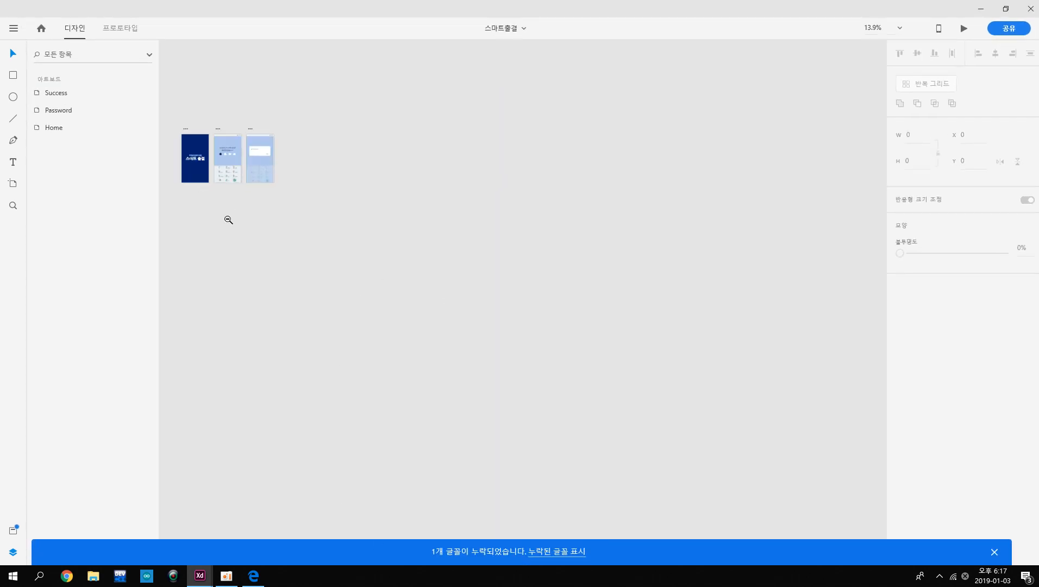
drag(380, 225, 633, 404)
scroll(550, 348, up, 3)
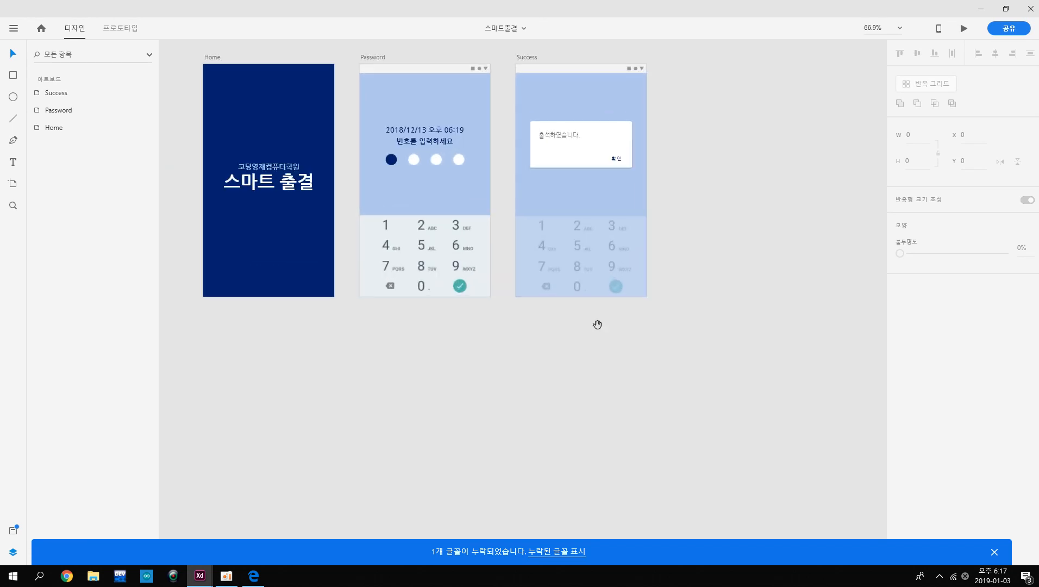
drag(598, 324, 747, 450)
scroll(701, 419, up, 1)
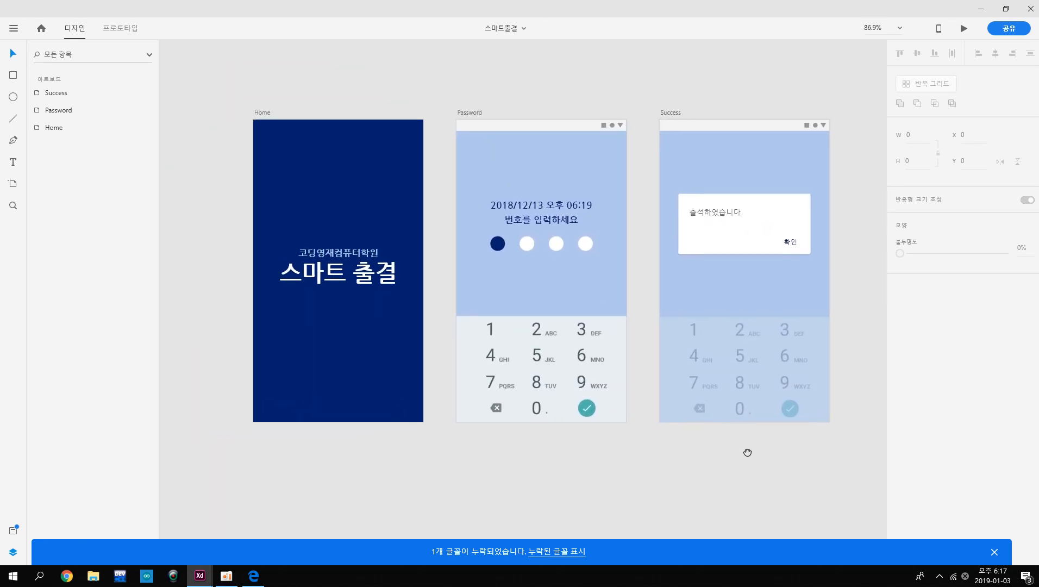
mouse_move(863, 237)
mouse_down()
mouse_move(830, 230)
mouse_move(853, 231)
mouse_up()
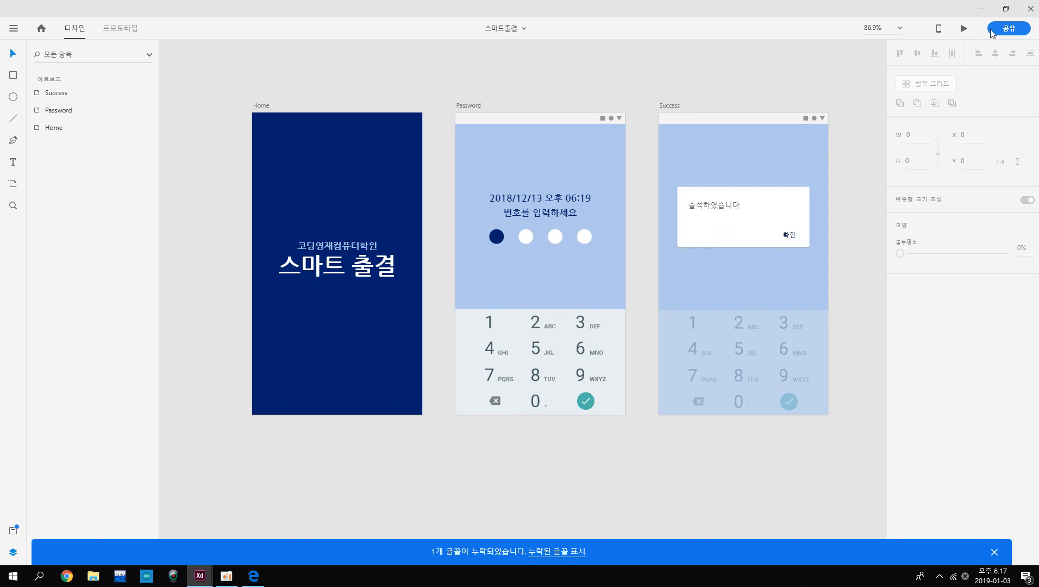
click(962, 29)
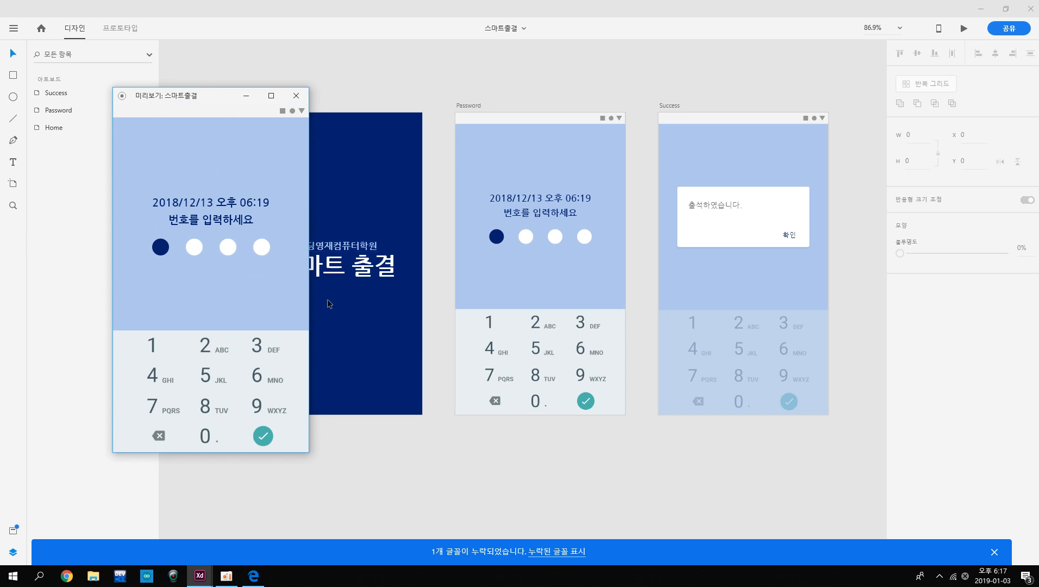
drag(208, 97, 271, 54)
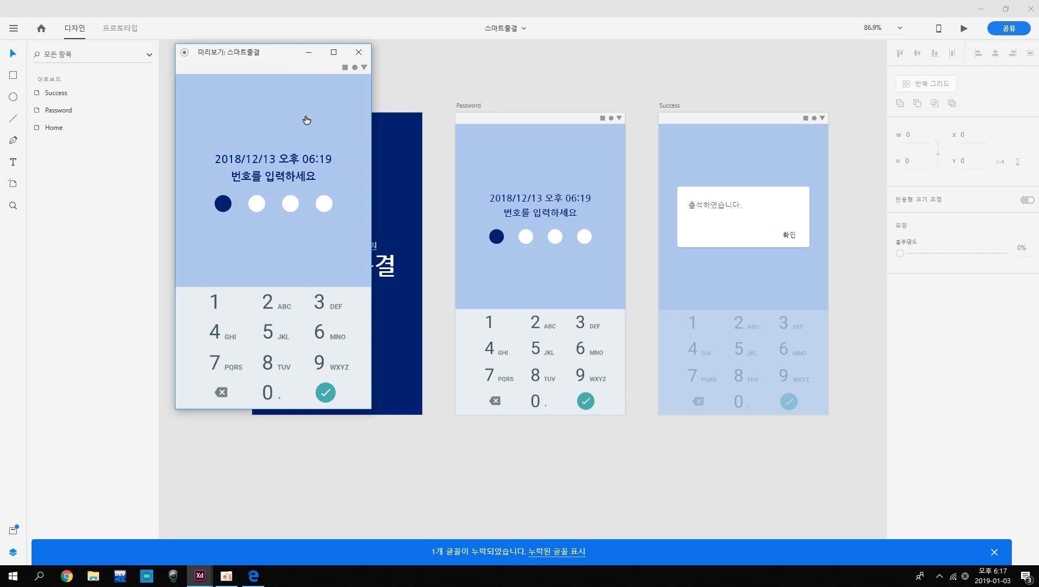
click(279, 346)
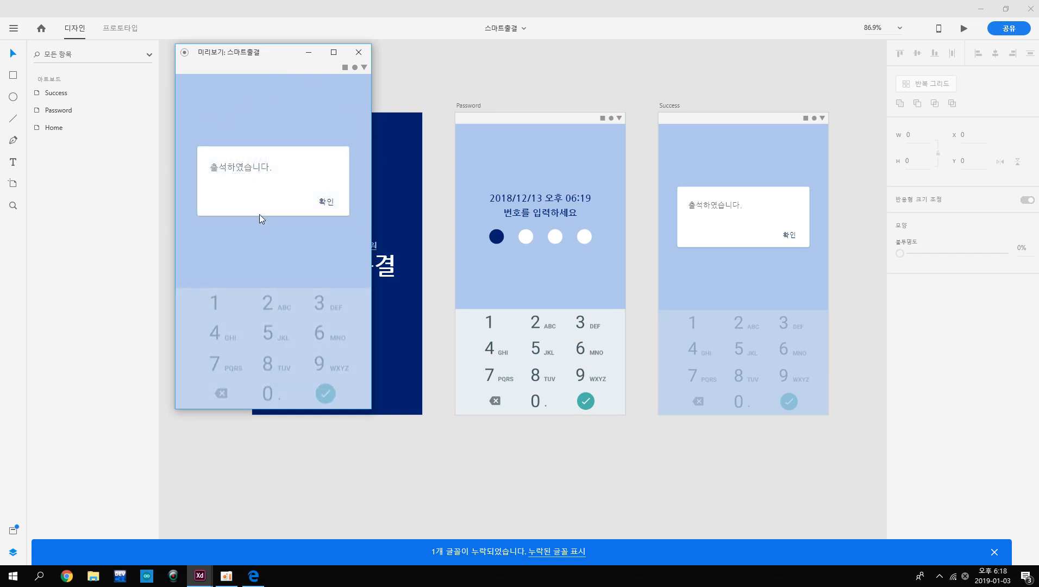
click(326, 203)
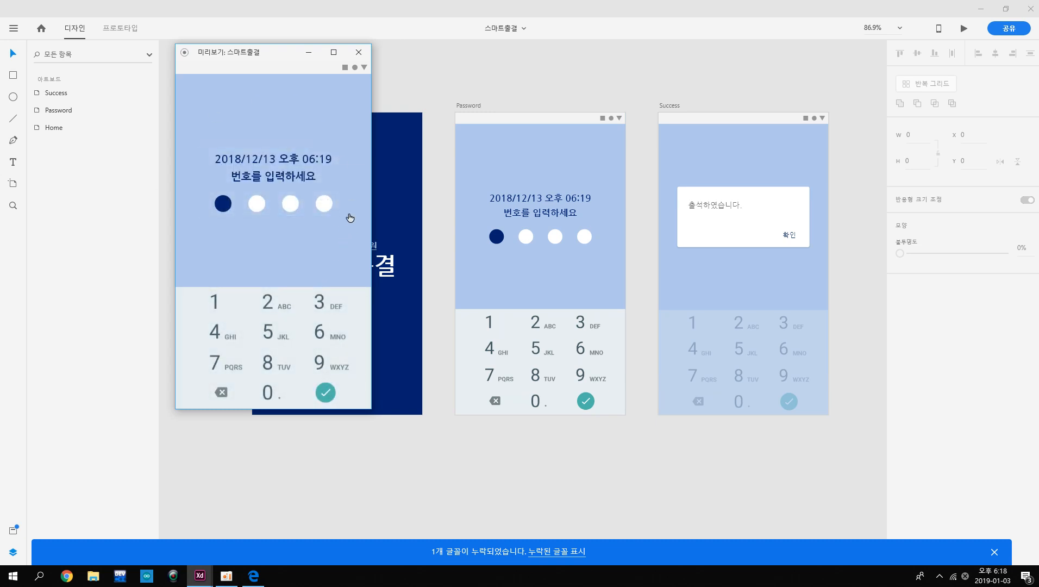
click(359, 52)
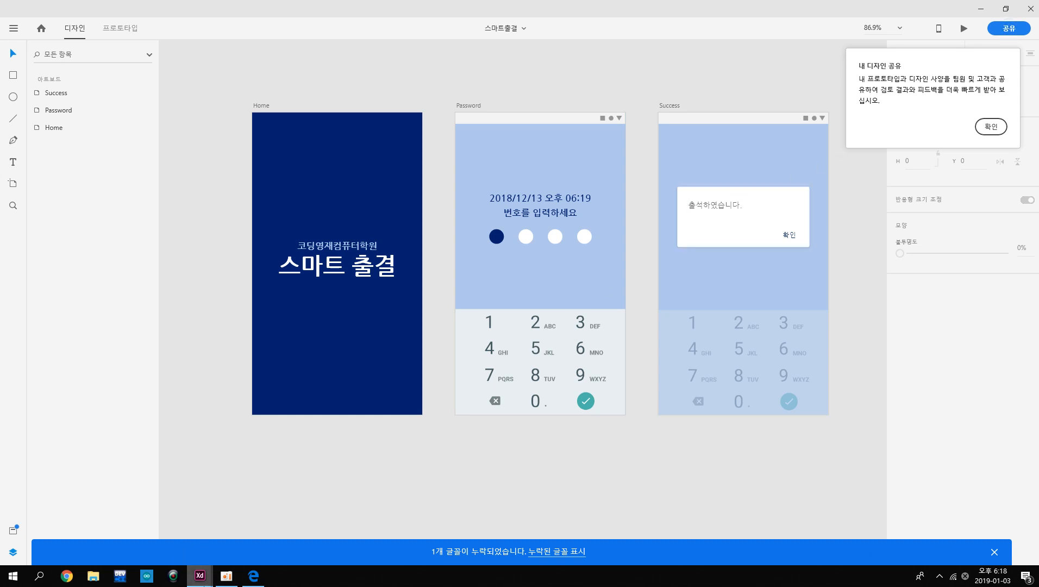
click(226, 576)
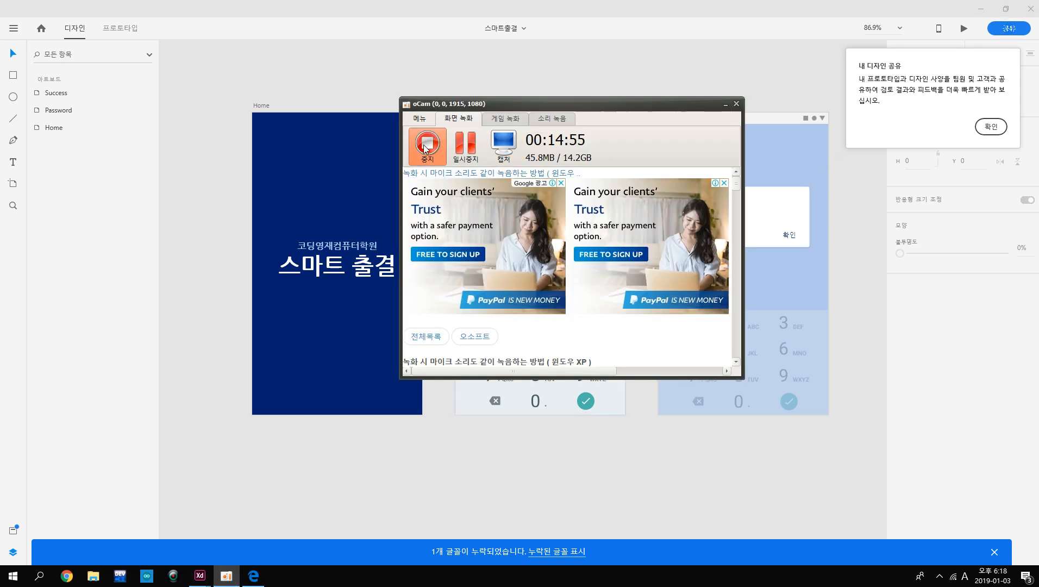